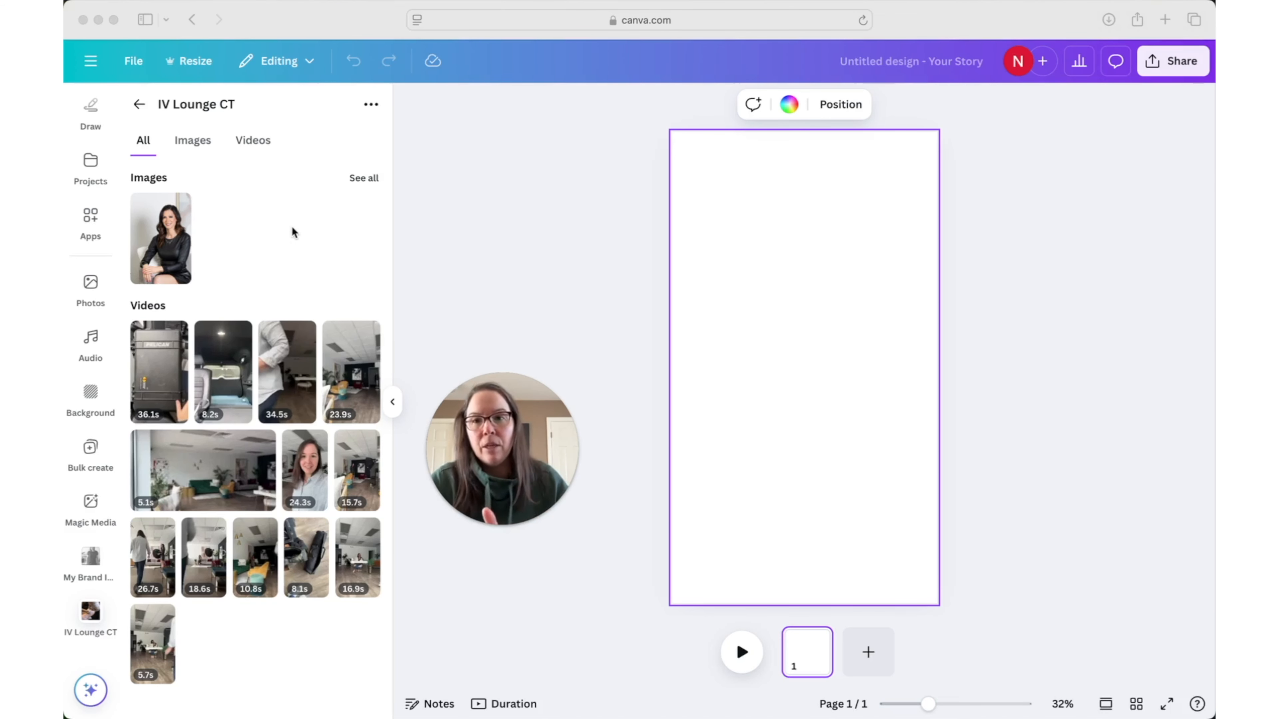
- Browse the photos stored in the IV Lounge CT folder
{"action": "left_click", "coordinate": [189, 144]}
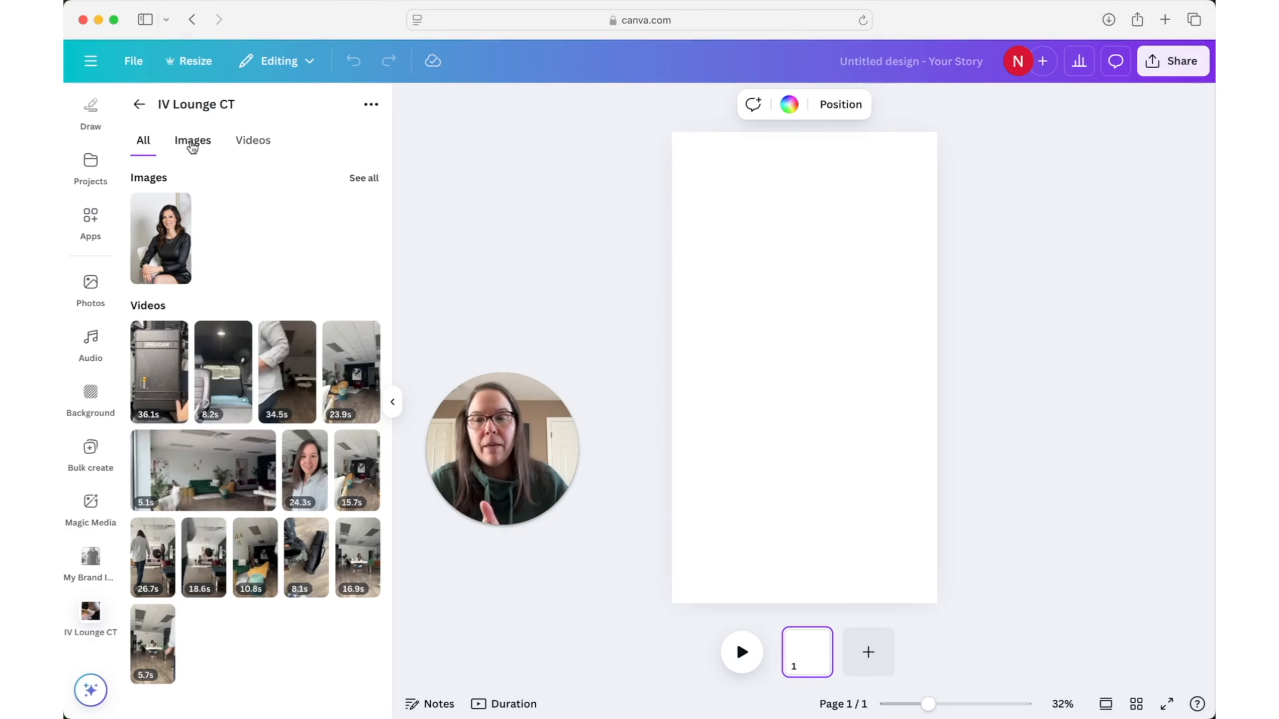
{"action": "left_click", "coordinate": [191, 143]}
{"action": "scroll", "coordinate": [224, 283], "scroll_direction": "down", "scroll_amount": 8}
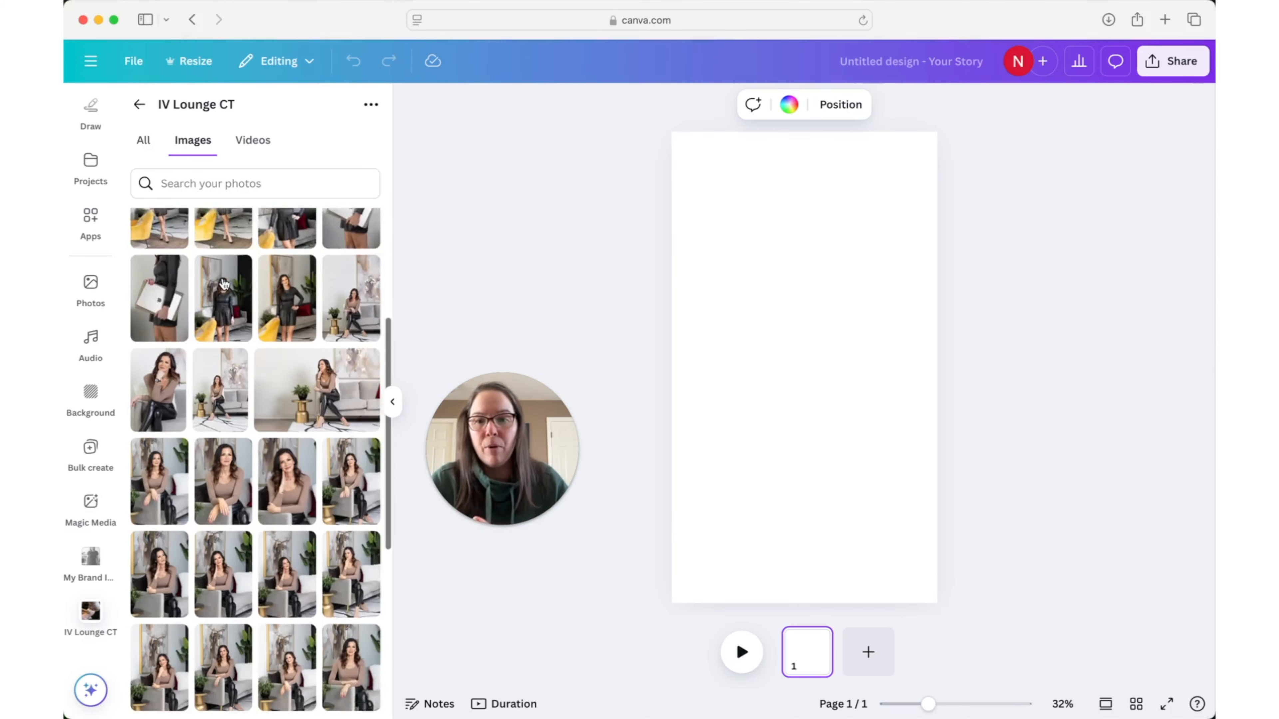
{"action": "scroll", "coordinate": [224, 284], "scroll_direction": "down", "scroll_amount": 5}
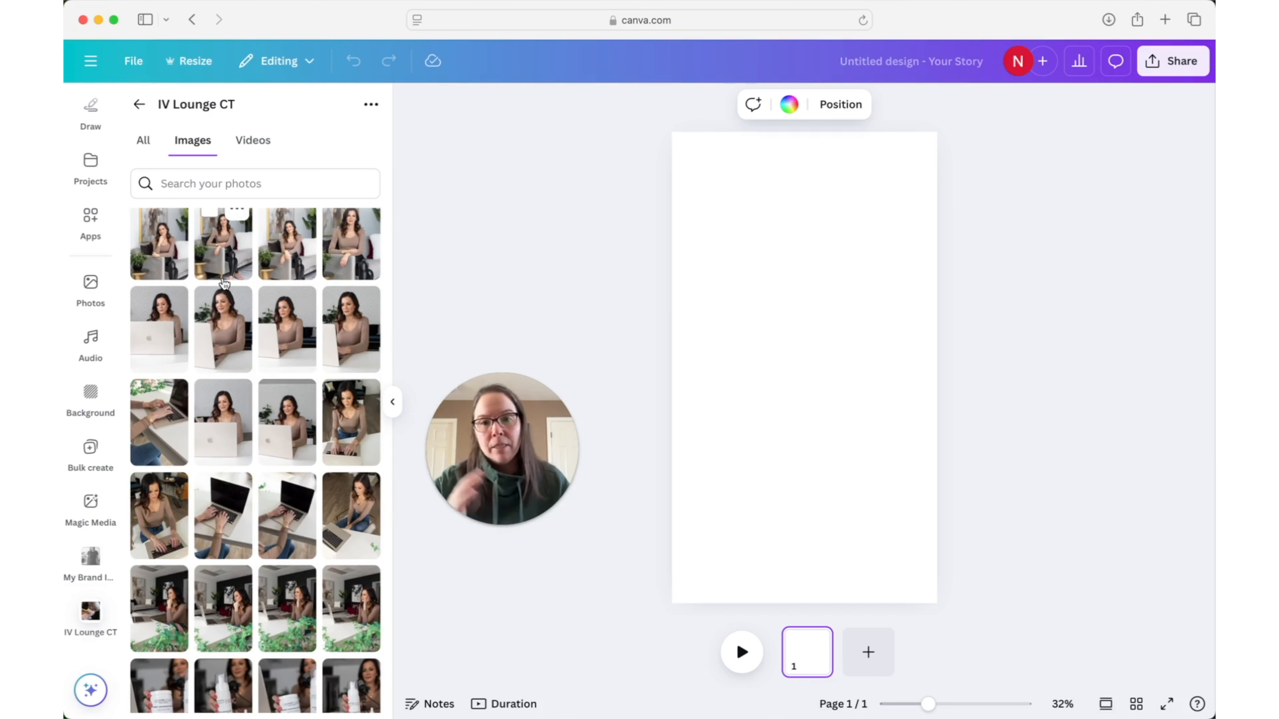
{"action": "scroll", "coordinate": [224, 284], "scroll_direction": "down", "scroll_amount": 6}
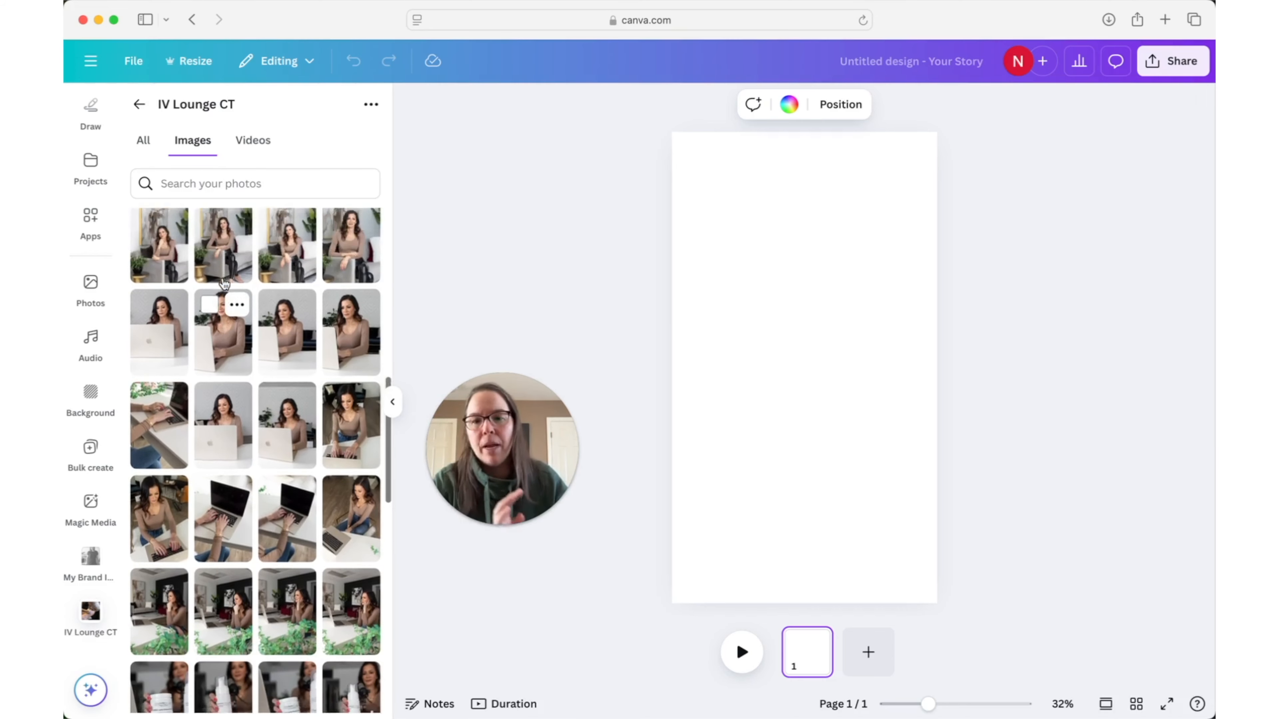
{"action": "scroll", "coordinate": [224, 284], "scroll_direction": "down", "scroll_amount": 2}
- Fill the blank first page with the 8.2 s car-trunk video from the folder's videos and show the duration timeline
{"action": "left_click", "coordinate": [253, 141]}
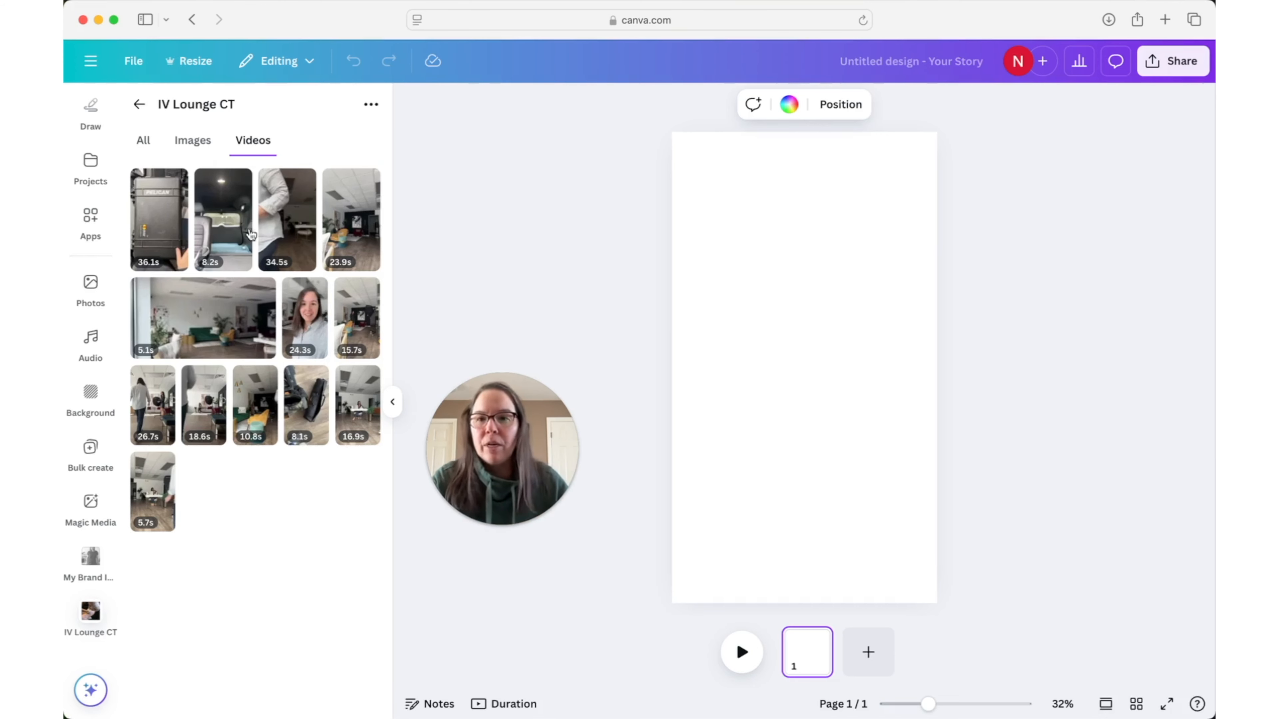
{"action": "left_click_drag", "start_coordinate": [224, 225], "coordinate": [685, 235]}
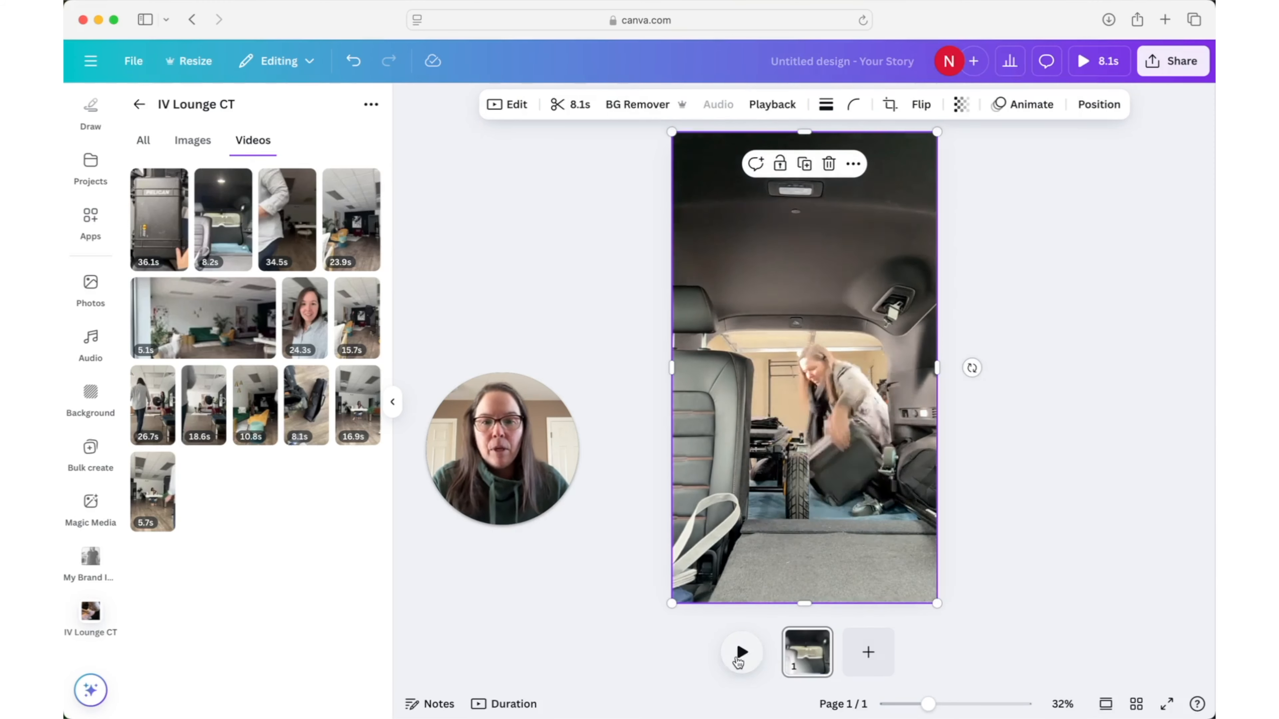
{"action": "left_click", "coordinate": [509, 707]}
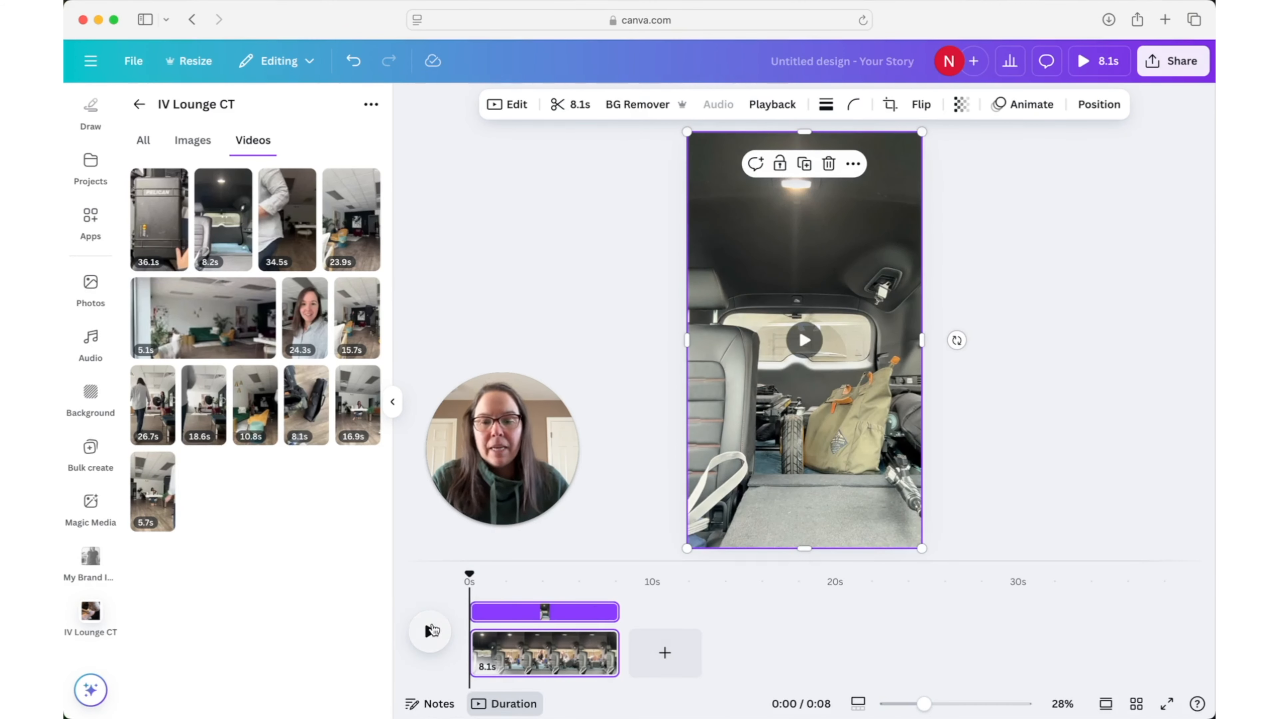
- Preview the car-trunk clip, trim its end so the first page lasts 6.6 s, and play it back from the start
{"action": "left_click", "coordinate": [431, 631]}
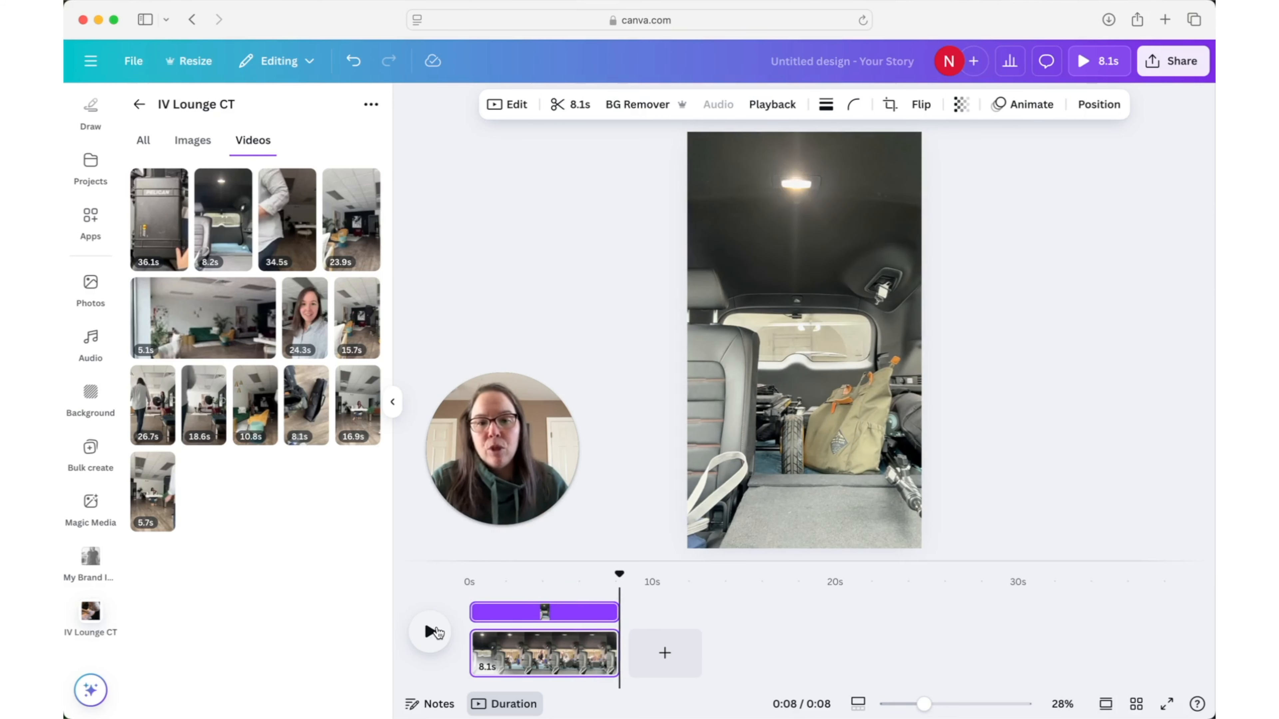
{"action": "left_click", "coordinate": [433, 631]}
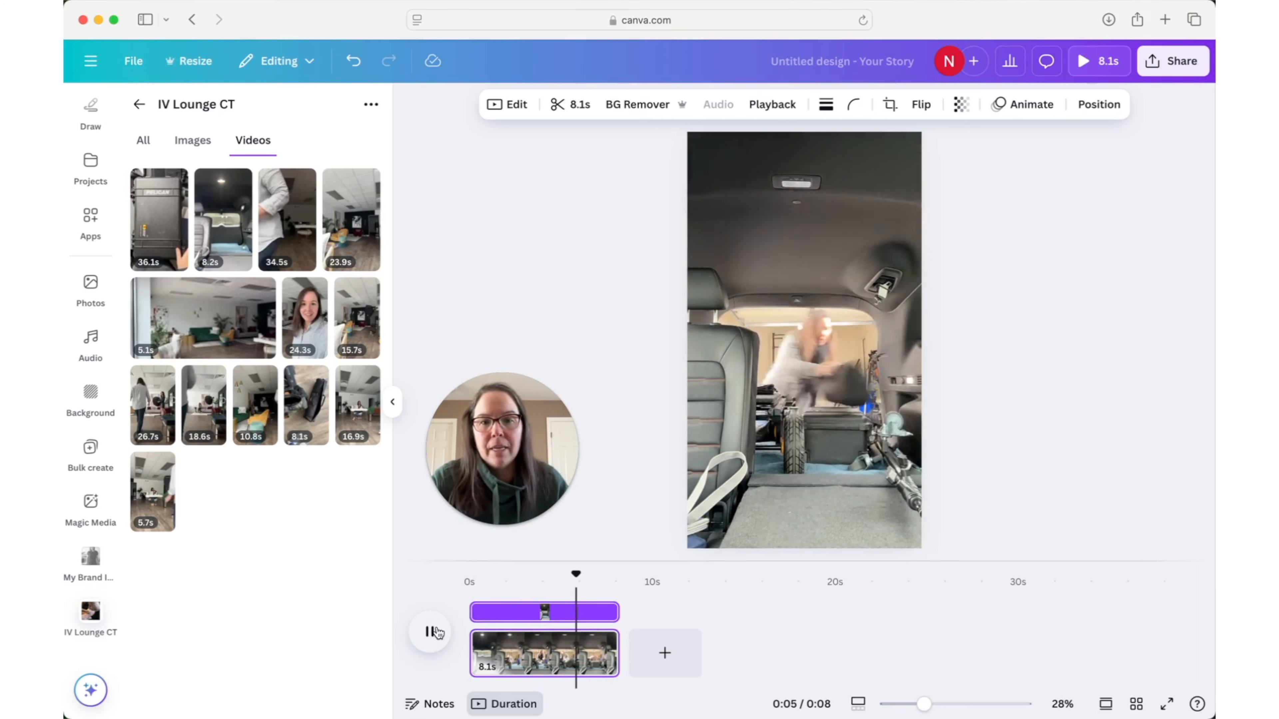
{"action": "left_click", "coordinate": [447, 633]}
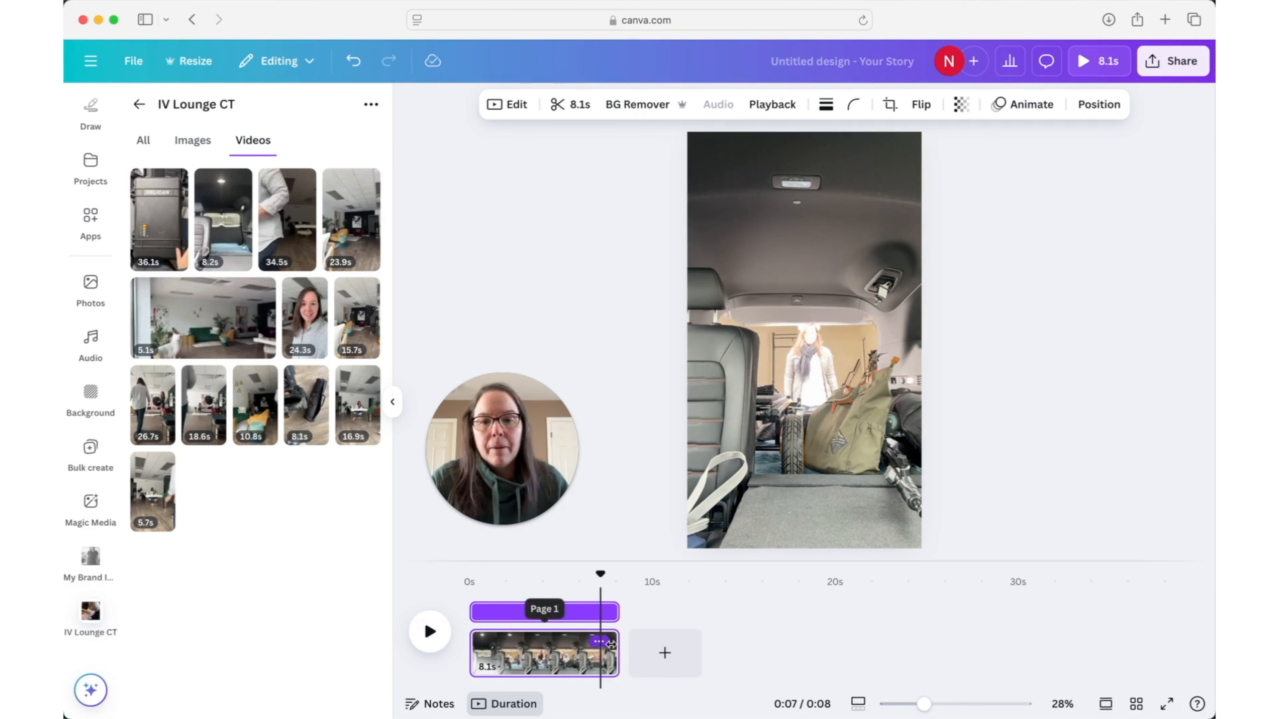
{"action": "left_click_drag", "start_coordinate": [617, 647], "coordinate": [580, 647]}
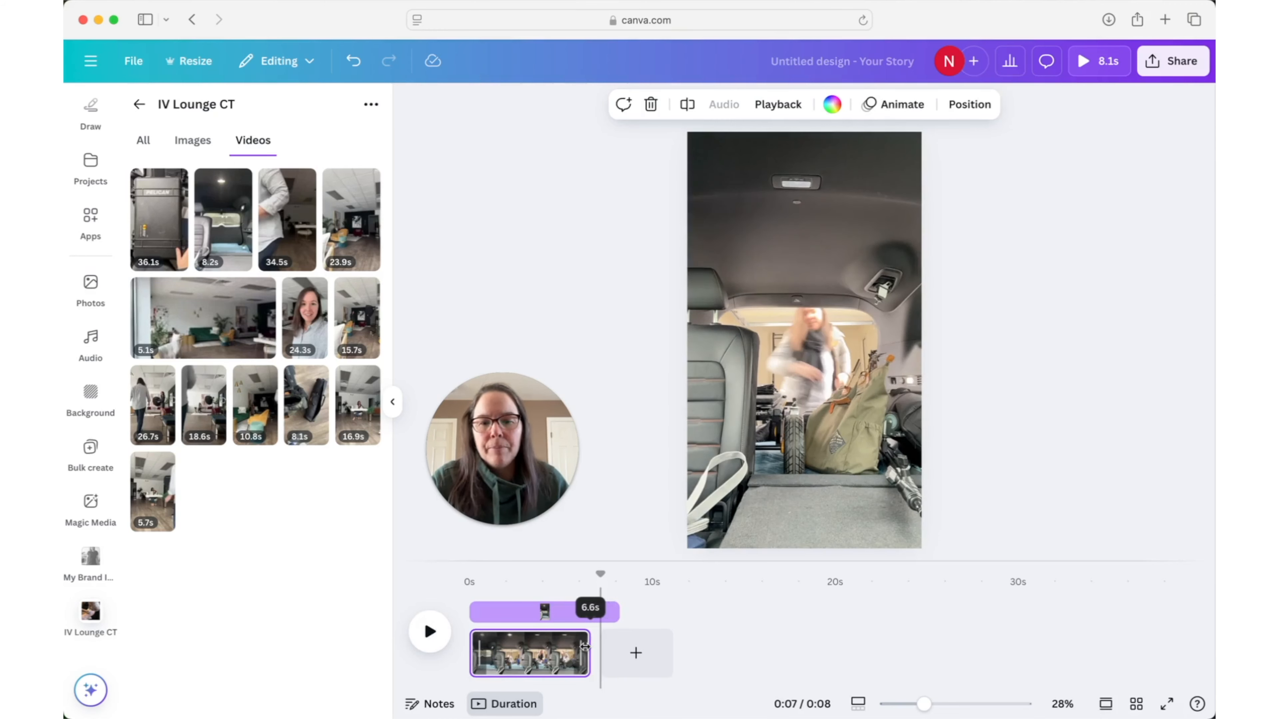
{"action": "left_click_drag", "start_coordinate": [590, 574], "coordinate": [471, 581]}
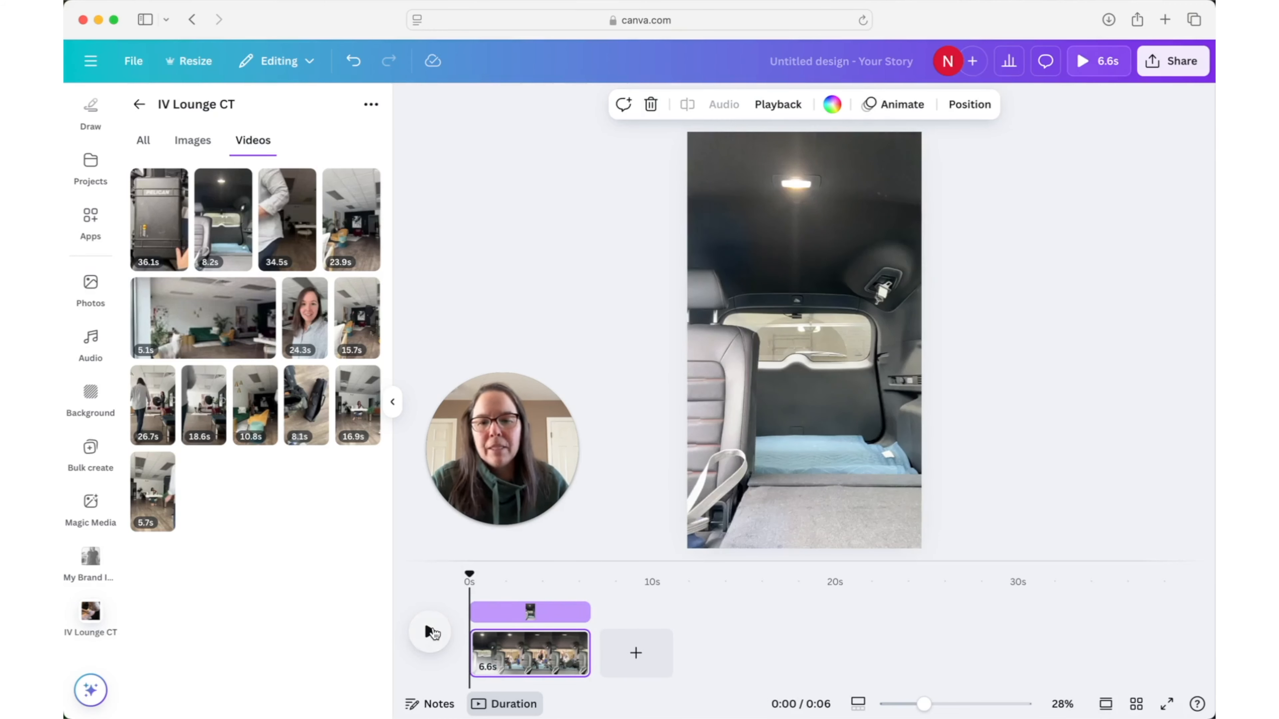
{"action": "left_click", "coordinate": [432, 632]}
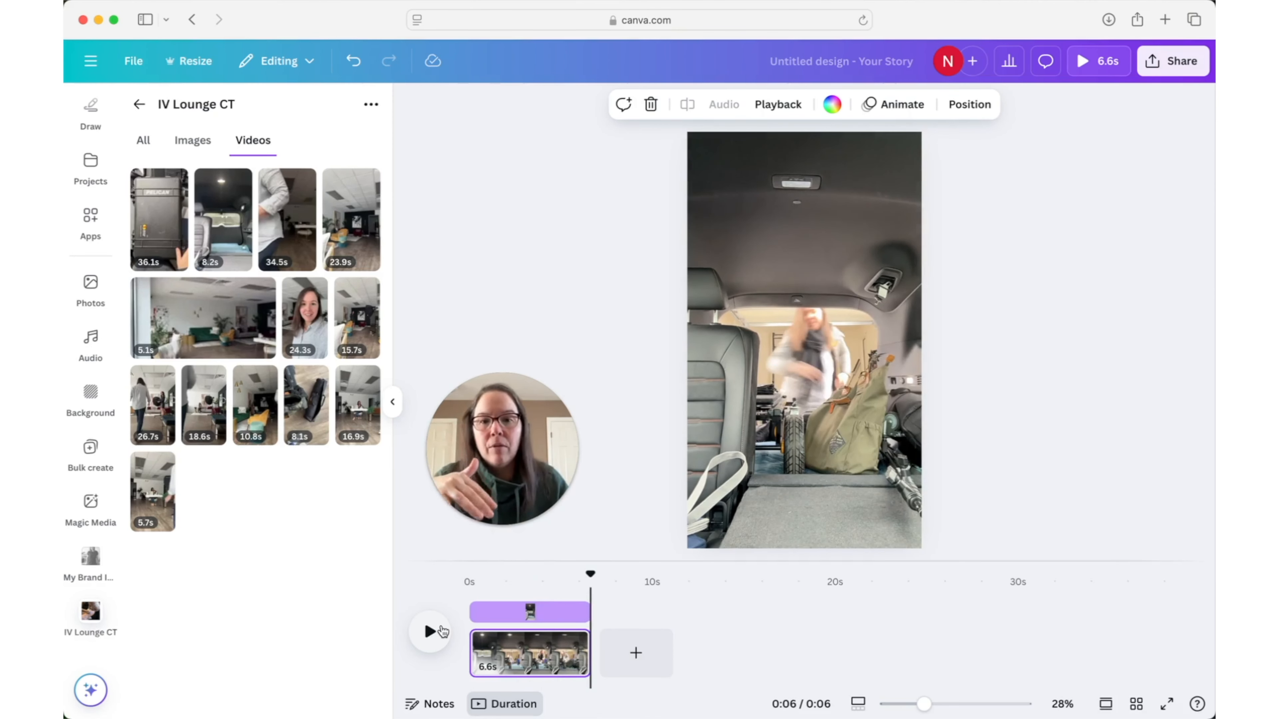
- Add a second page, try the 5.1 s room video on it and delete that video again
{"action": "left_click", "coordinate": [634, 662]}
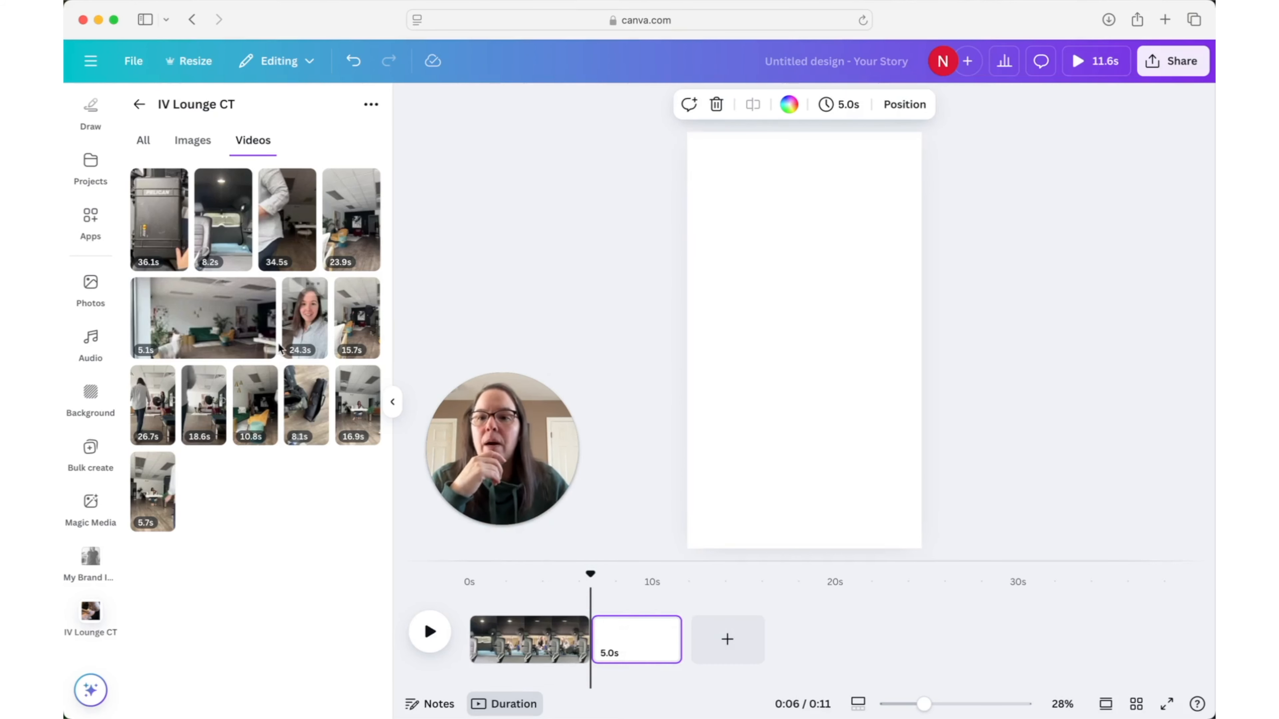
{"action": "left_click_drag", "start_coordinate": [229, 320], "coordinate": [693, 322]}
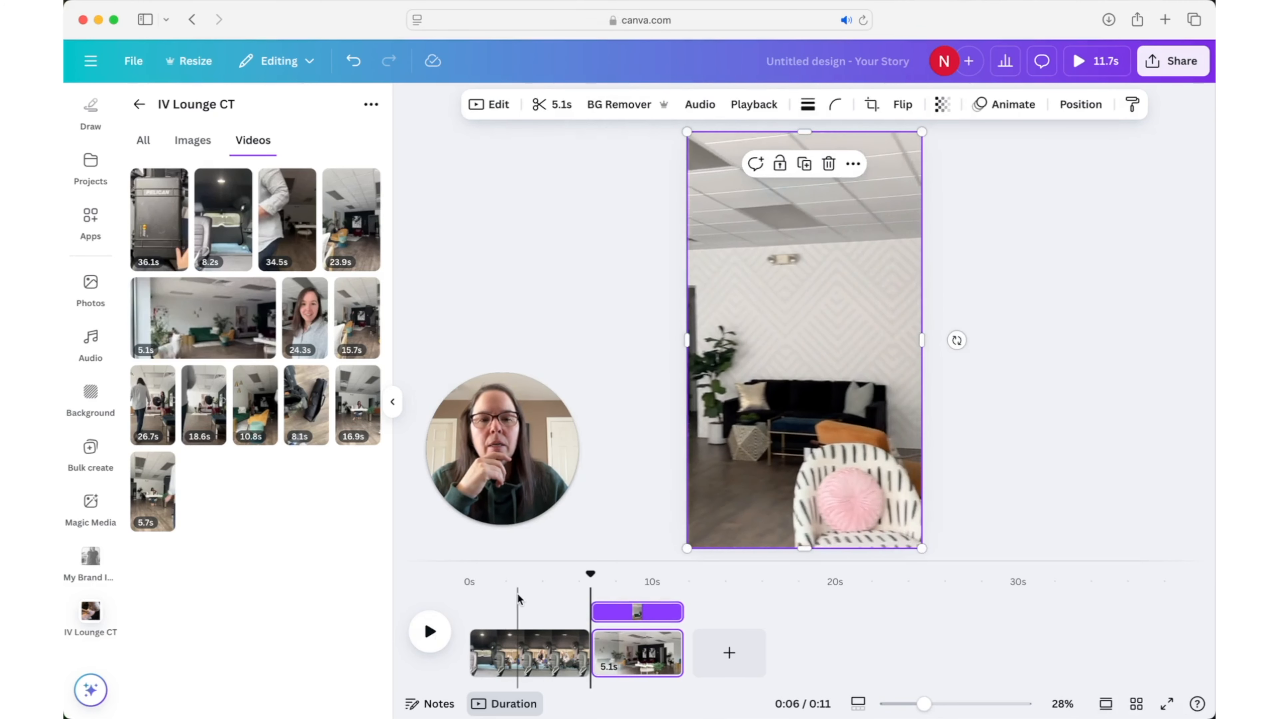
{"action": "left_click", "coordinate": [829, 164]}
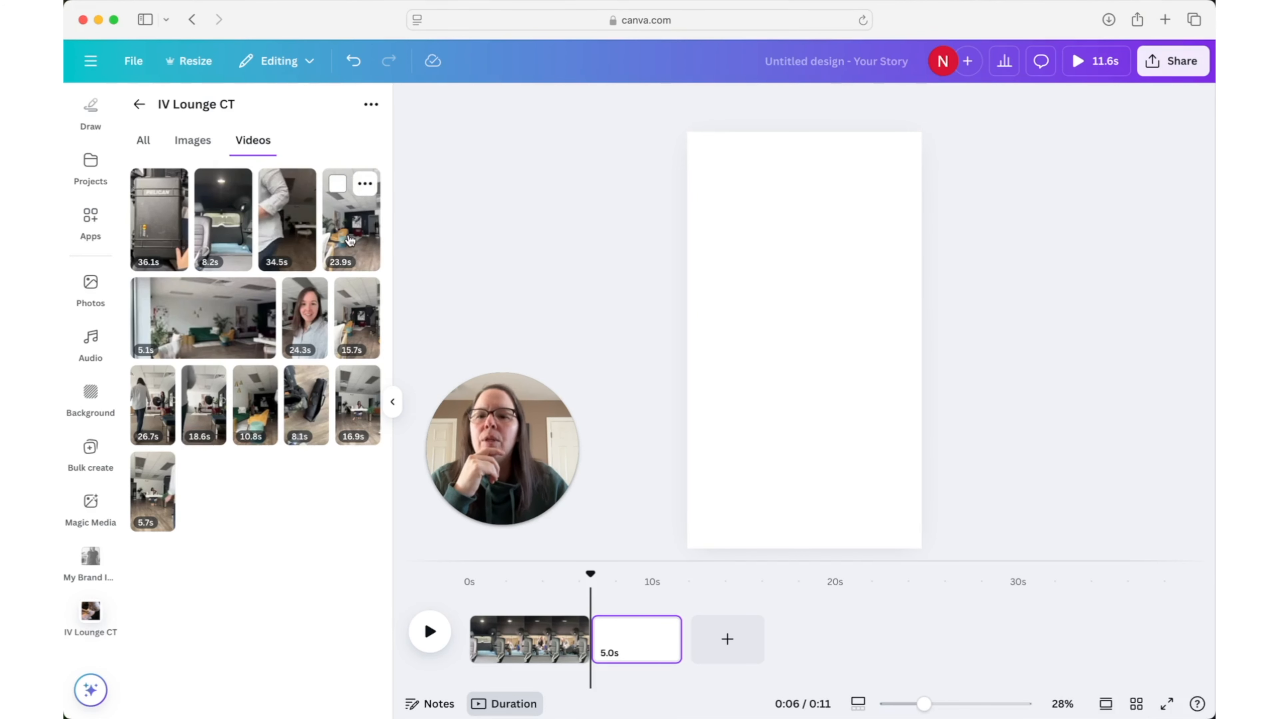
- Fill the second page with the 23.9 s studio setup video and trim both ends to a 3.1 s section starting about 7 s in
{"action": "left_click_drag", "start_coordinate": [350, 240], "coordinate": [698, 274]}
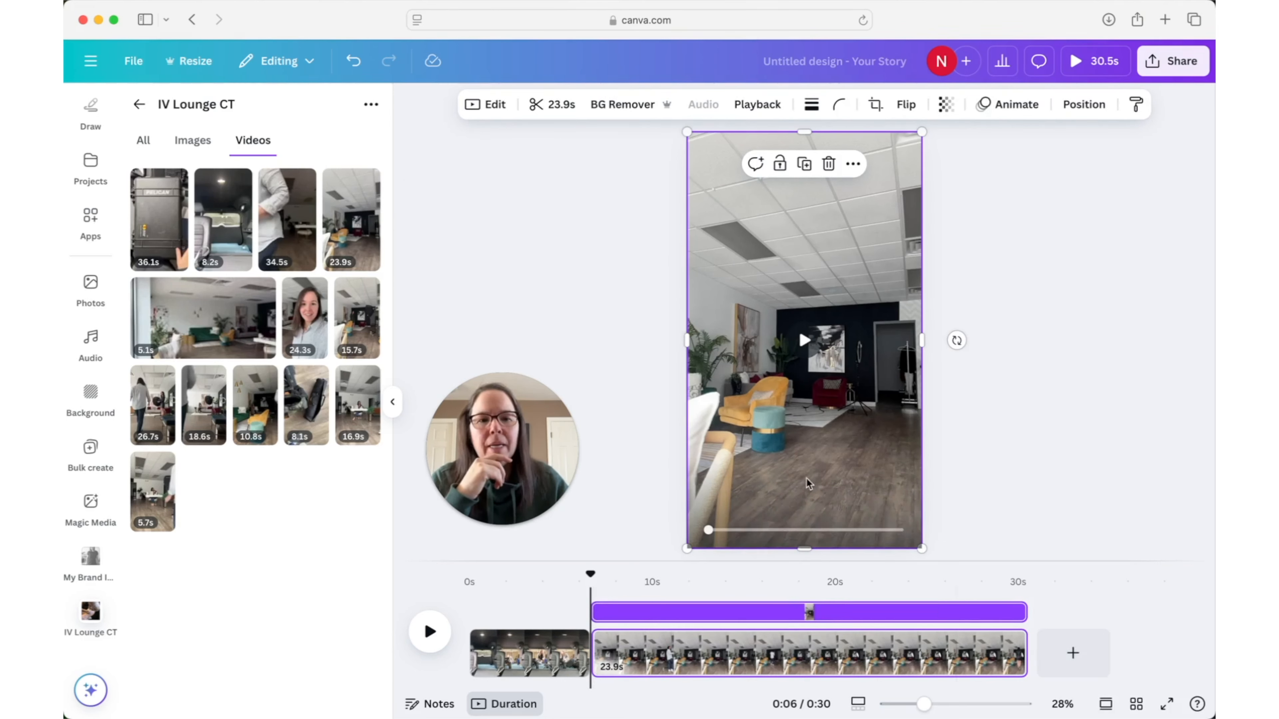
{"action": "left_click", "coordinate": [804, 341]}
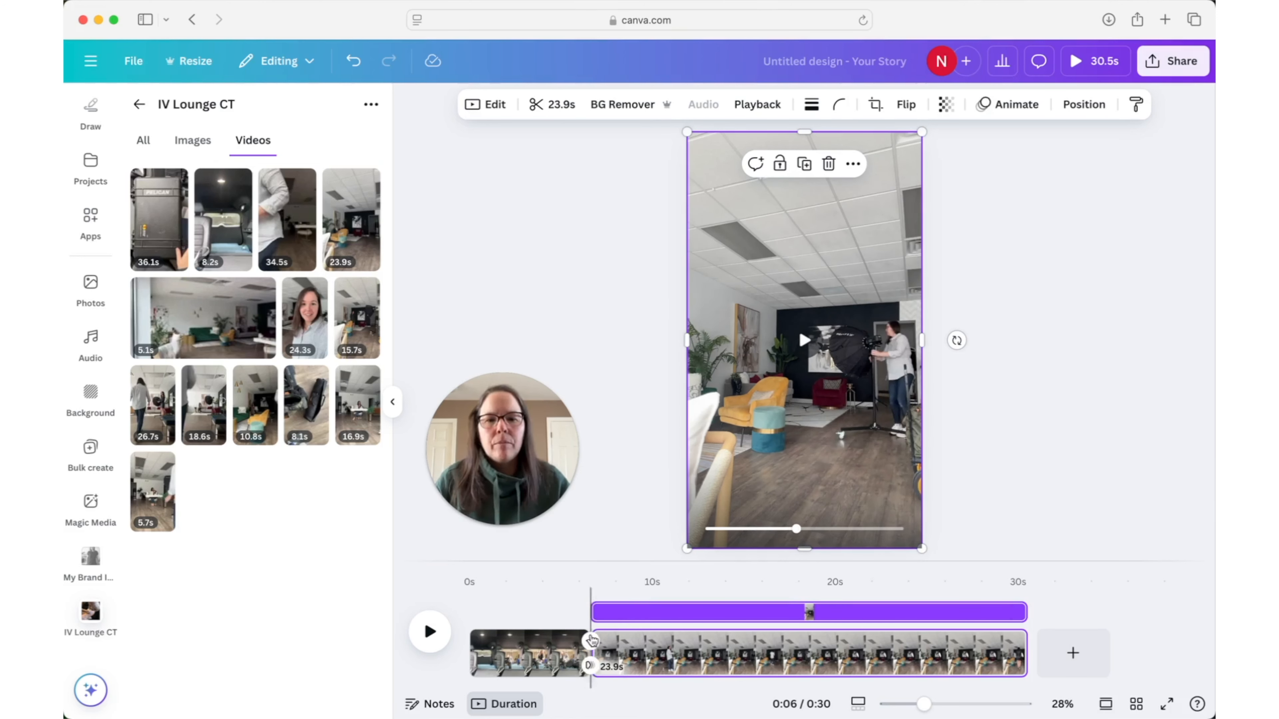
{"action": "left_click", "coordinate": [561, 106]}
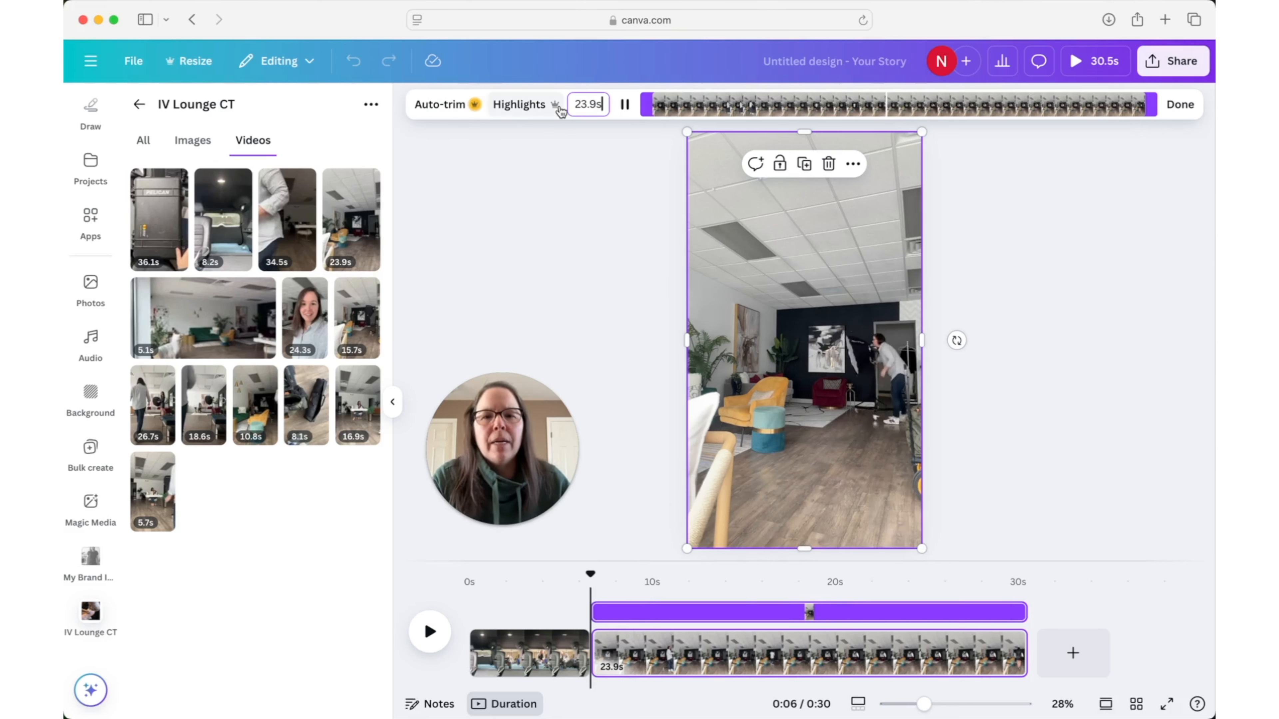
{"action": "left_click_drag", "start_coordinate": [647, 104], "coordinate": [795, 113]}
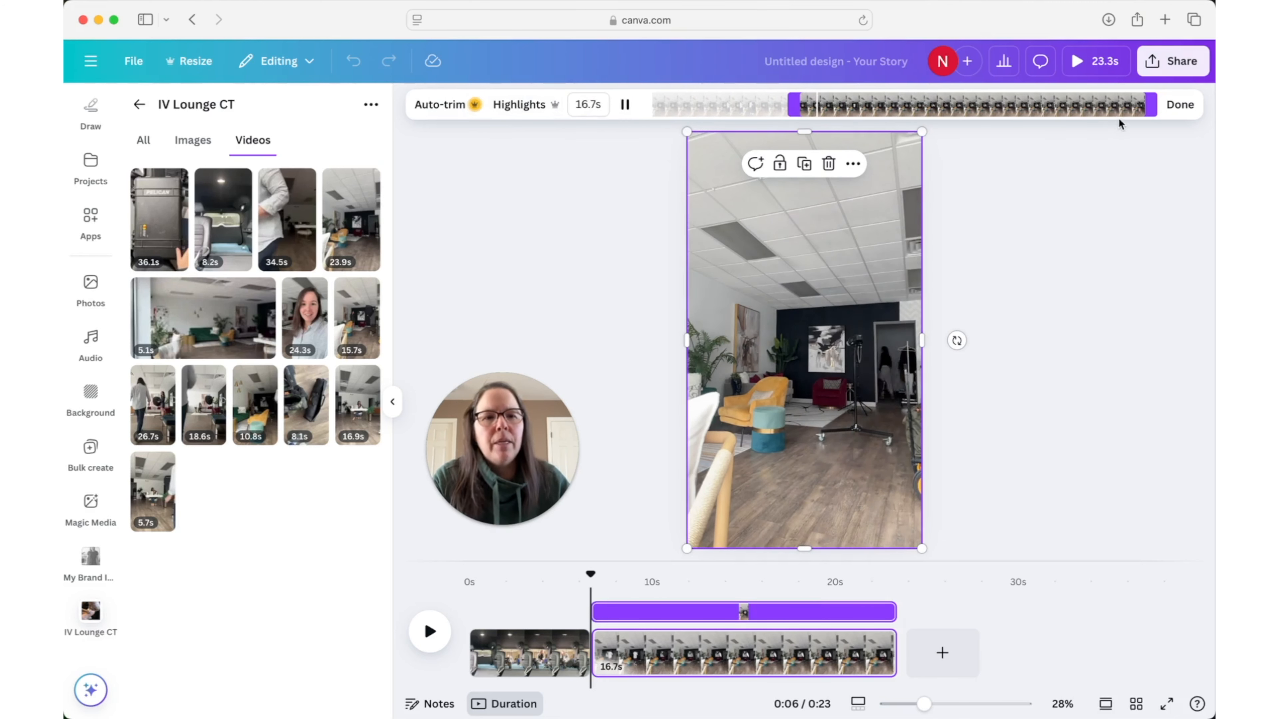
{"action": "left_click_drag", "start_coordinate": [1152, 107], "coordinate": [869, 107]}
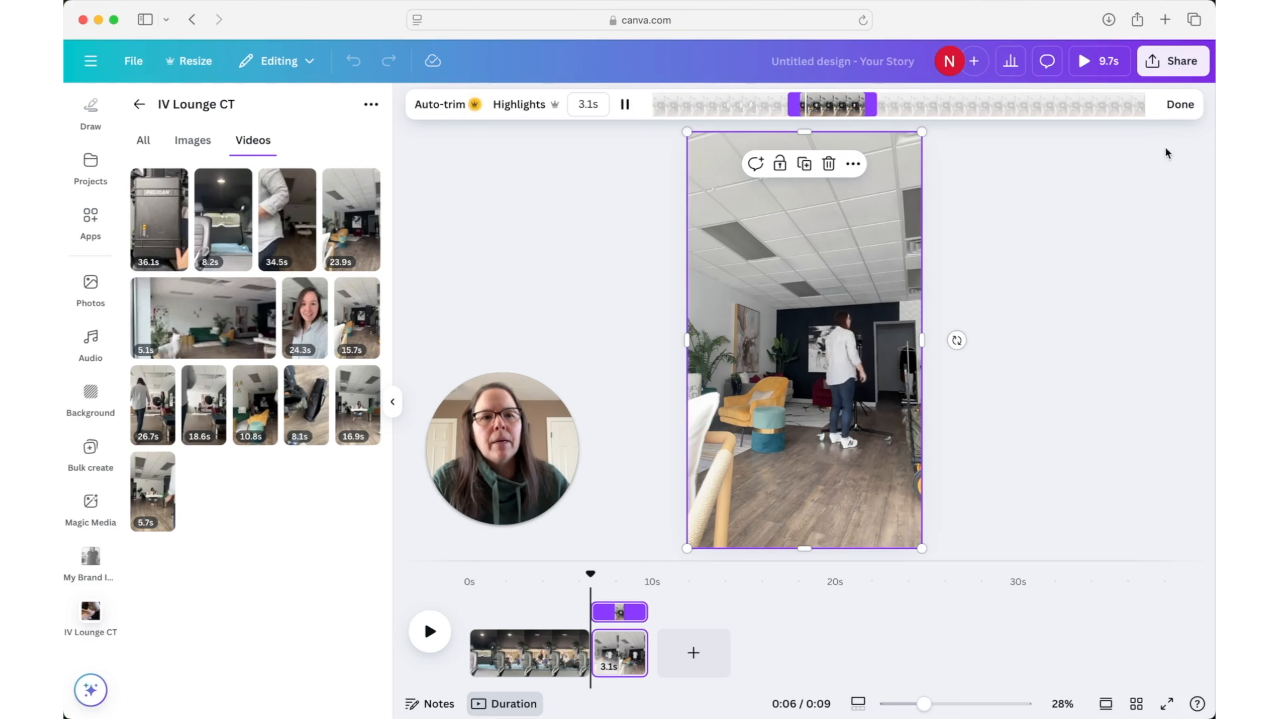
{"action": "left_click", "coordinate": [1181, 104]}
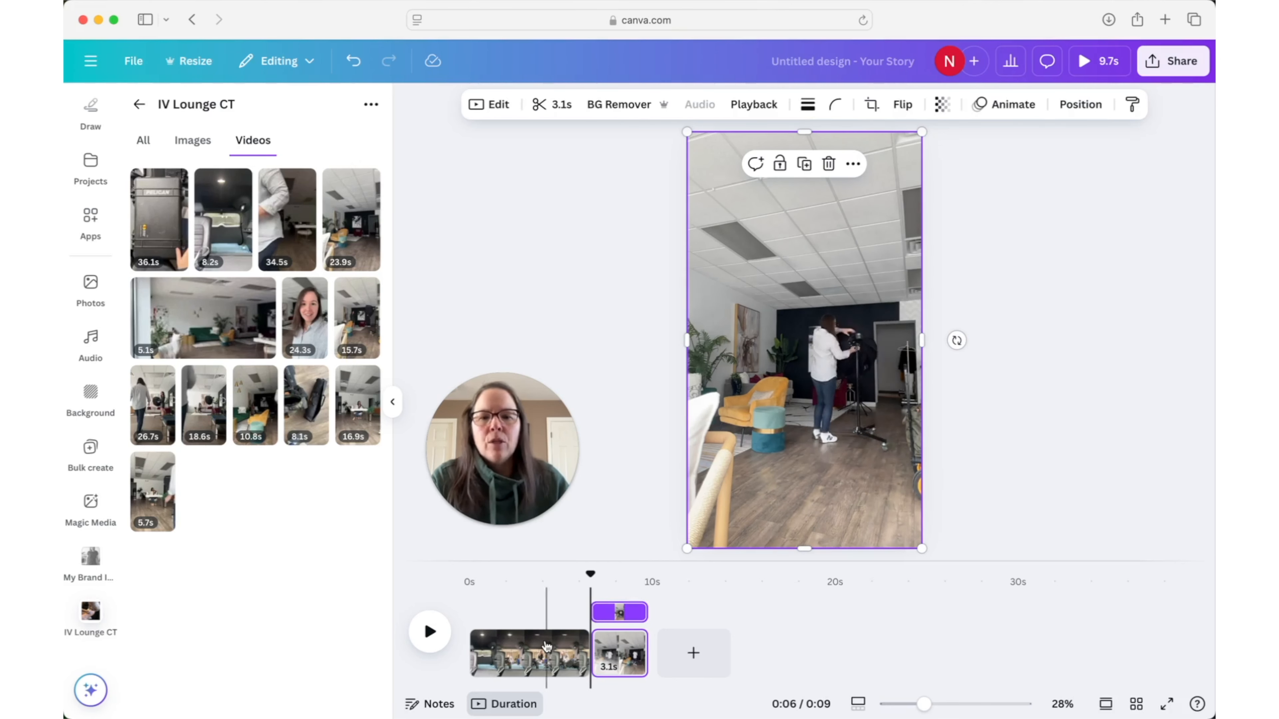
{"action": "left_click_drag", "start_coordinate": [589, 590], "coordinate": [640, 586]}
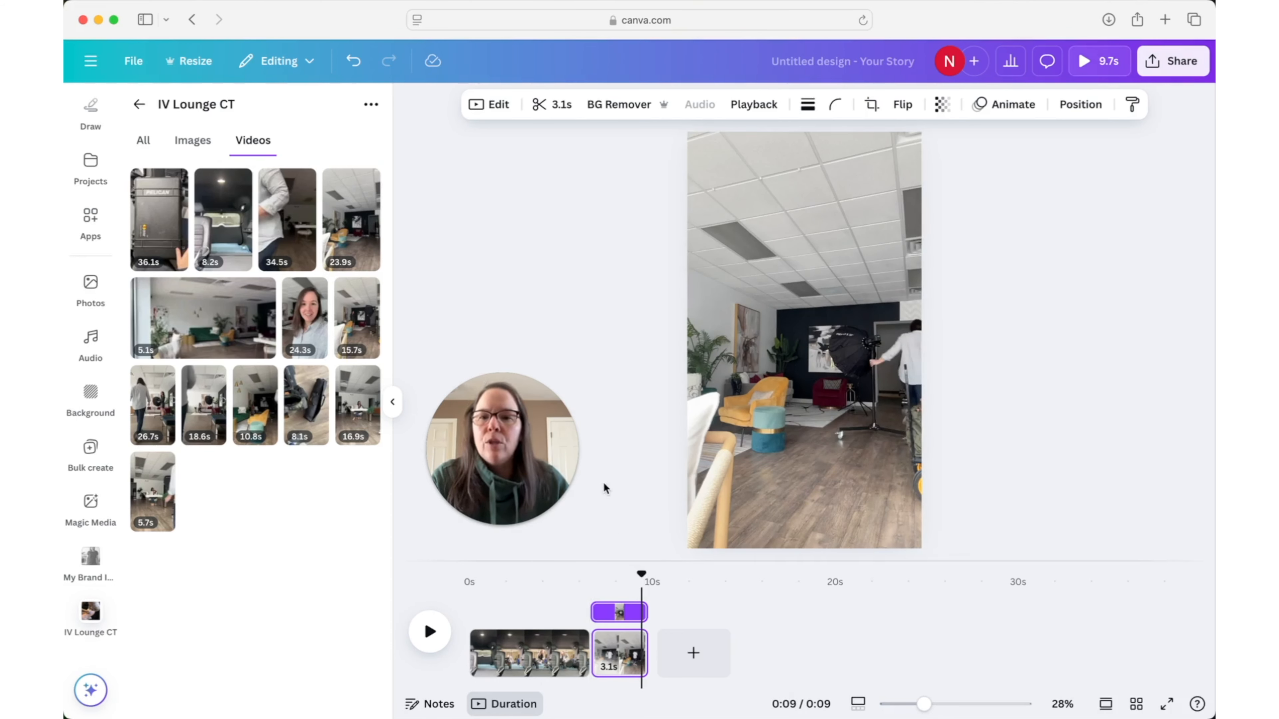
- Add a third page, fill it with the 26.7 s photo shoot video and preview that clip
{"action": "mouse_move", "coordinate": [310, 328]}
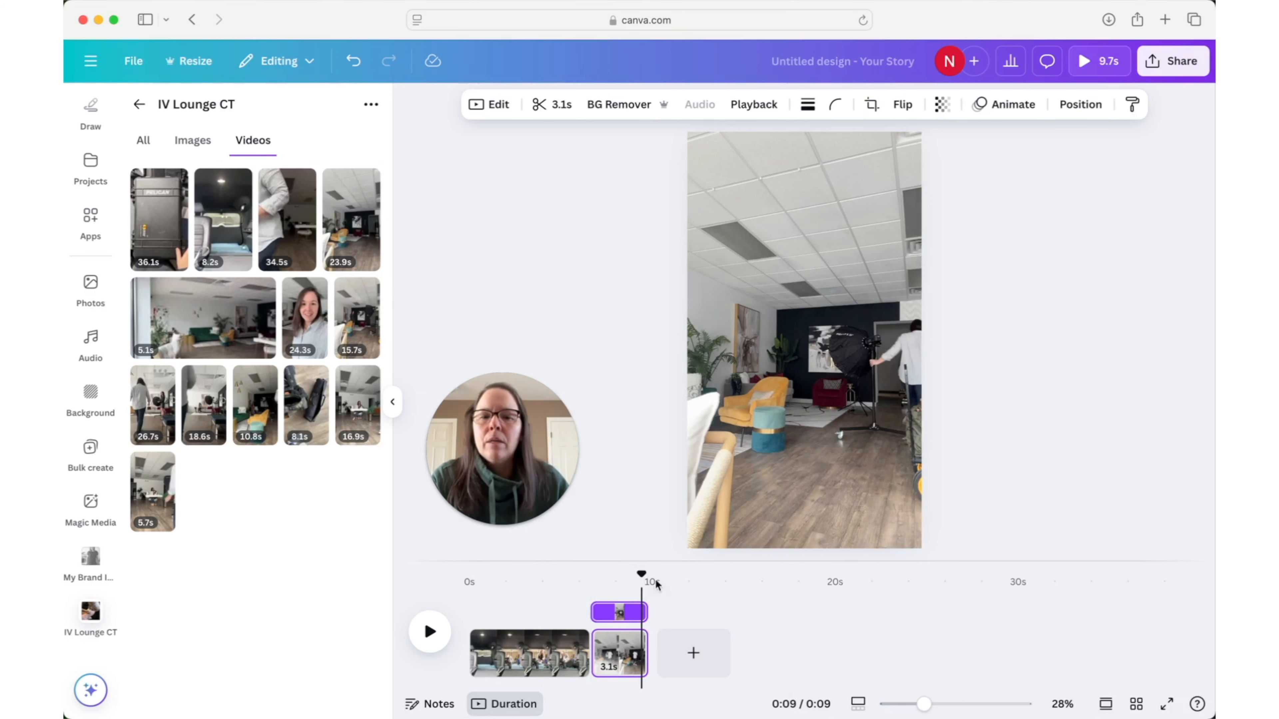
{"action": "left_click", "coordinate": [693, 653]}
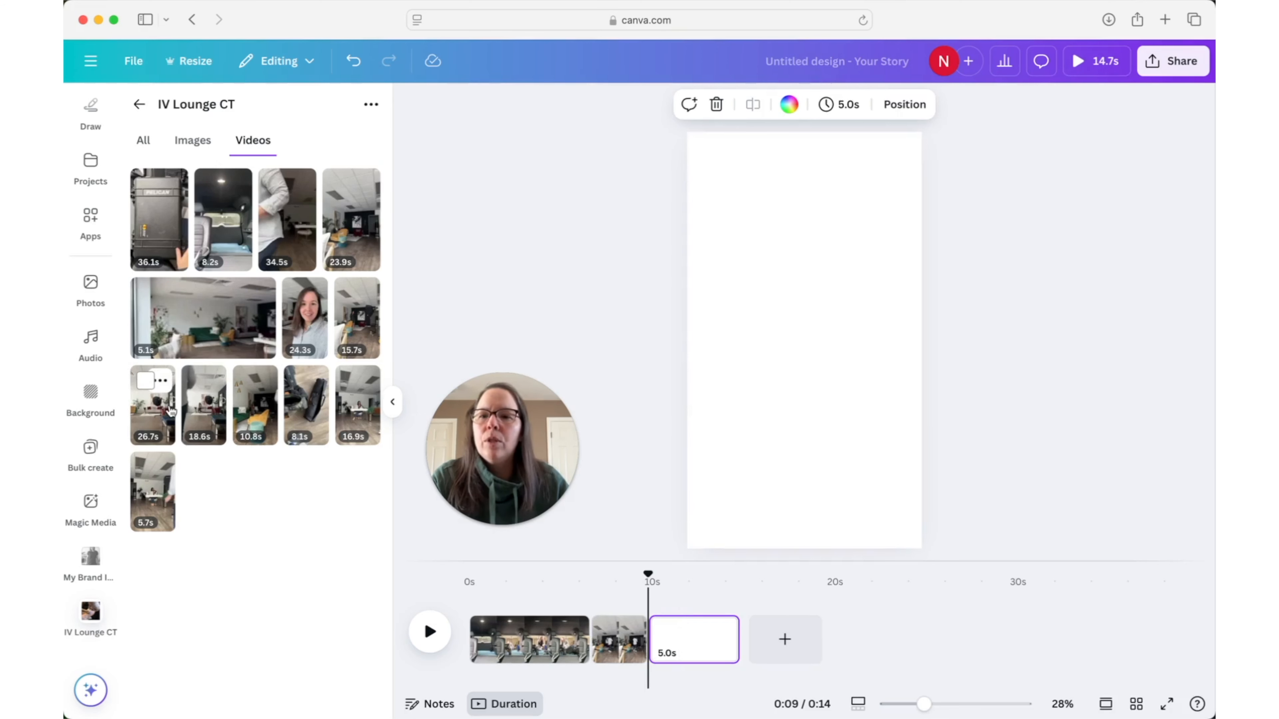
{"action": "left_click_drag", "start_coordinate": [162, 416], "coordinate": [705, 329]}
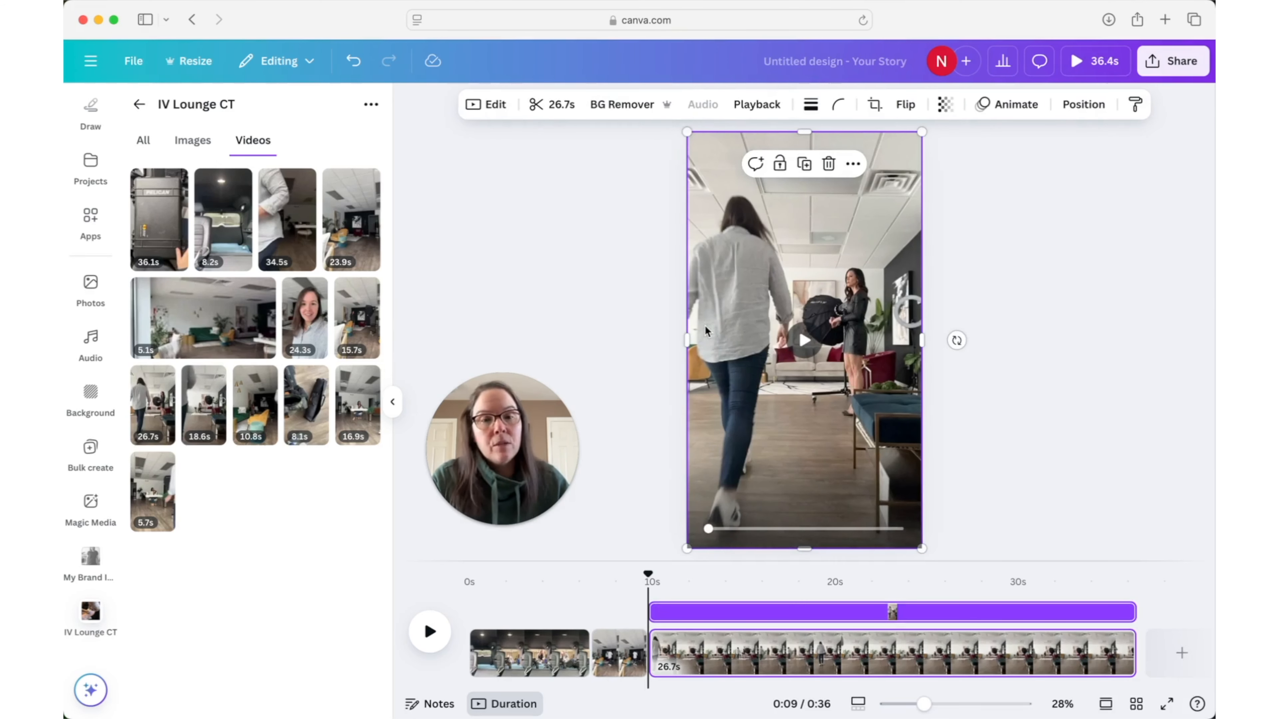
{"action": "left_click", "coordinate": [805, 345]}
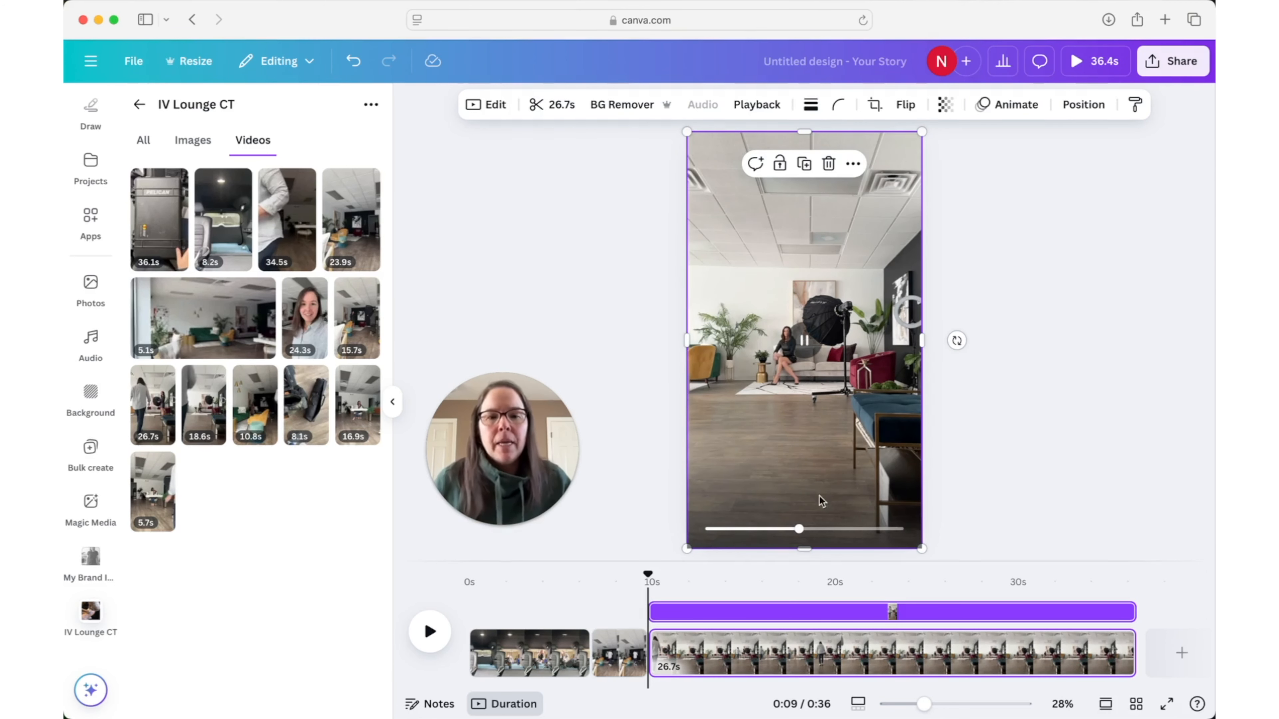
{"action": "left_click", "coordinate": [807, 341]}
- Trim the third page's video to a 2.0 s section, starting about 5.9 s into the footage
{"action": "left_click", "coordinate": [573, 112]}
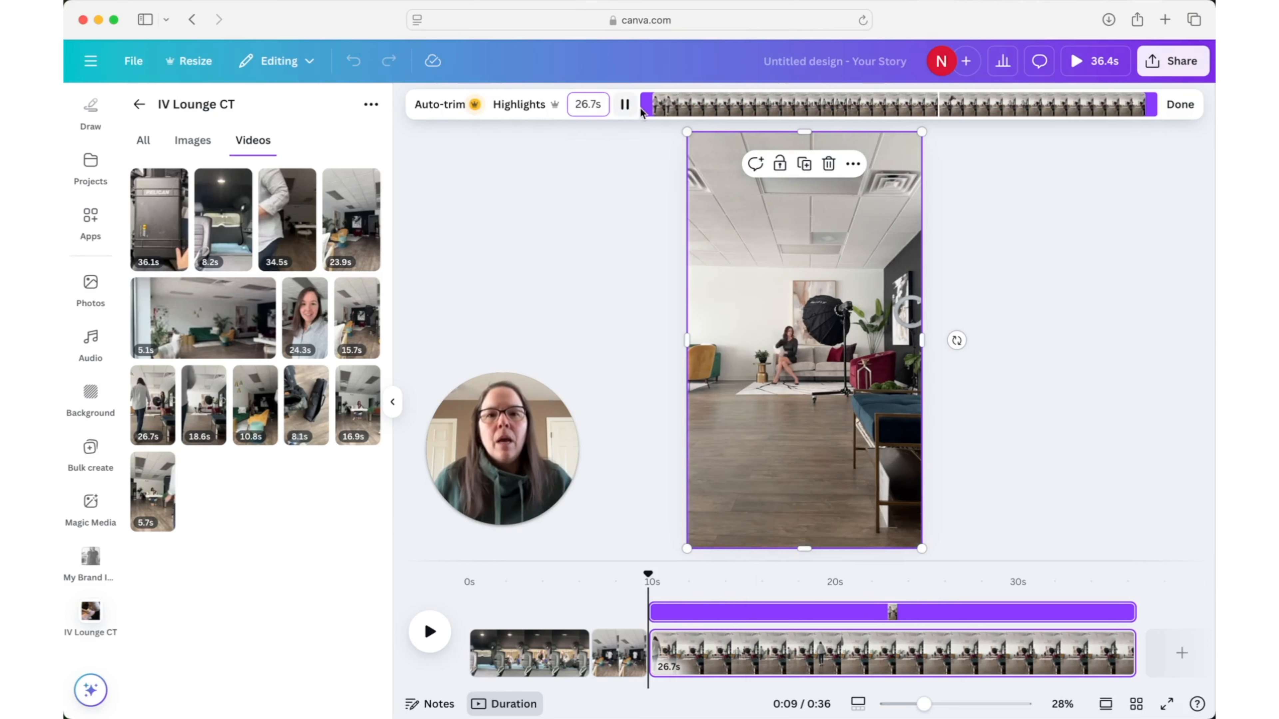
{"action": "left_click_drag", "start_coordinate": [650, 106], "coordinate": [657, 106]}
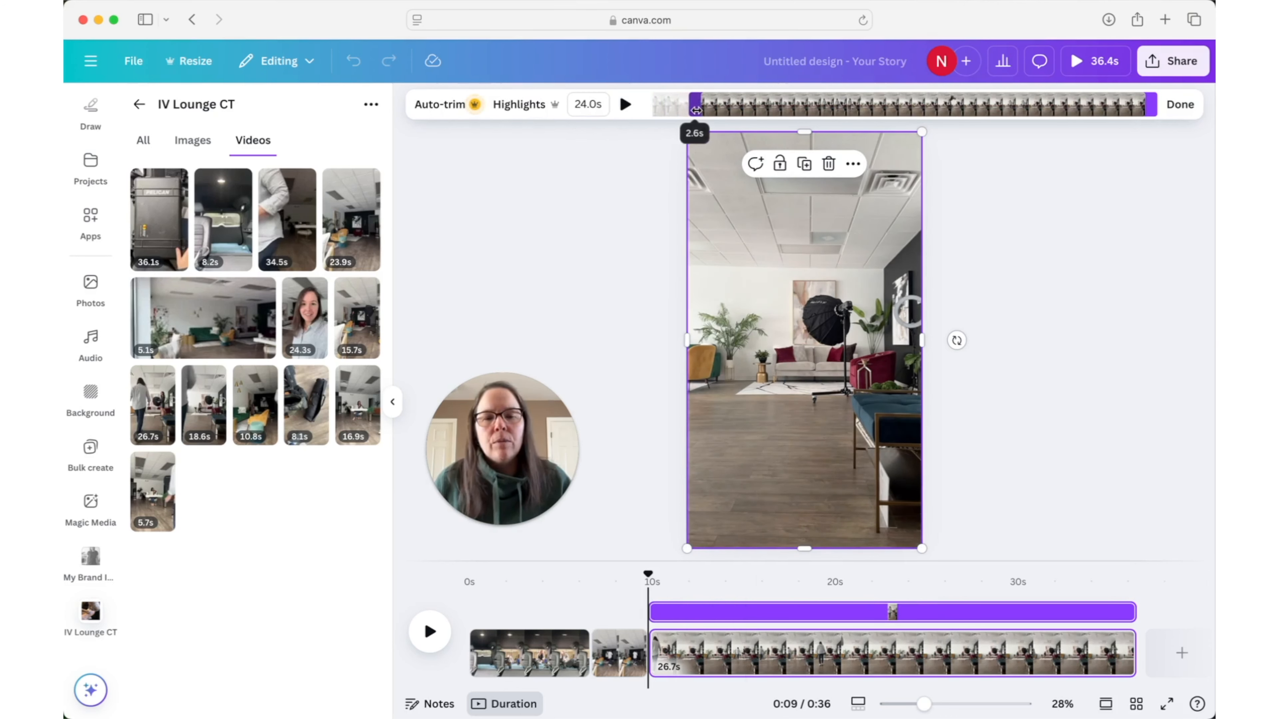
{"action": "left_click_drag", "start_coordinate": [734, 110], "coordinate": [759, 111]}
{"action": "left_click_drag", "start_coordinate": [1150, 107], "coordinate": [789, 114]}
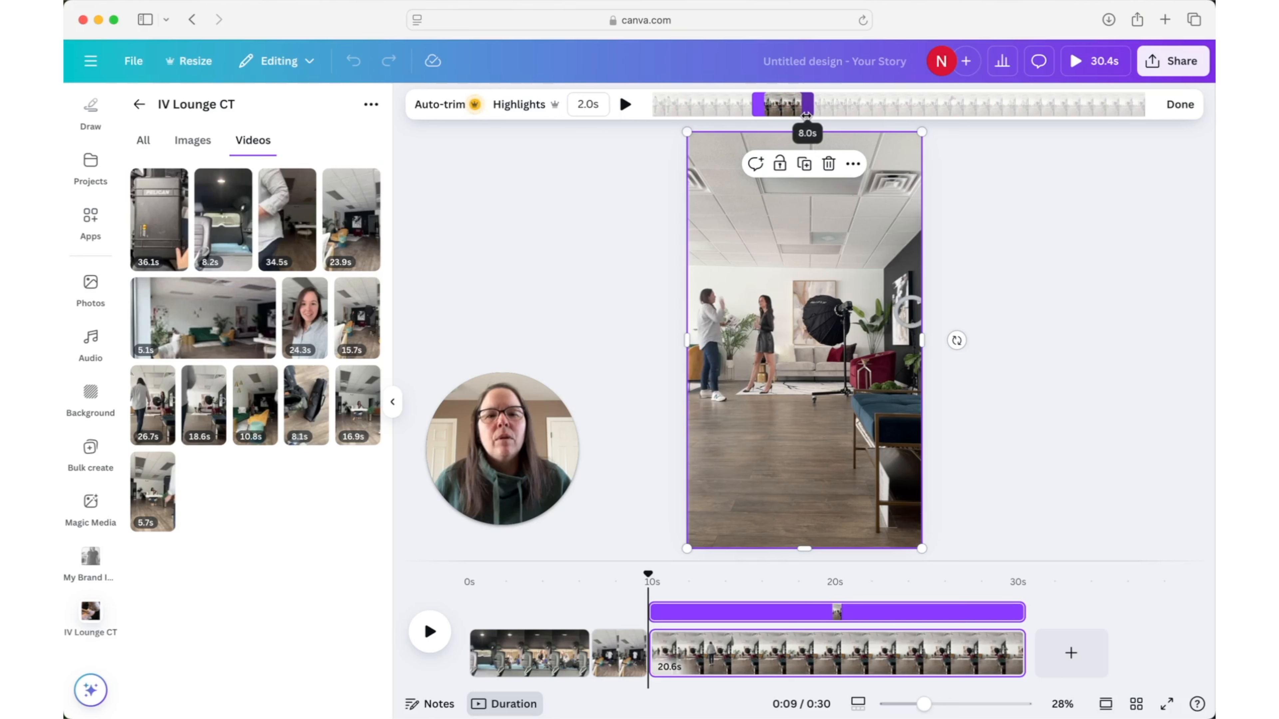
{"action": "left_click_drag", "start_coordinate": [806, 115], "coordinate": [804, 115]}
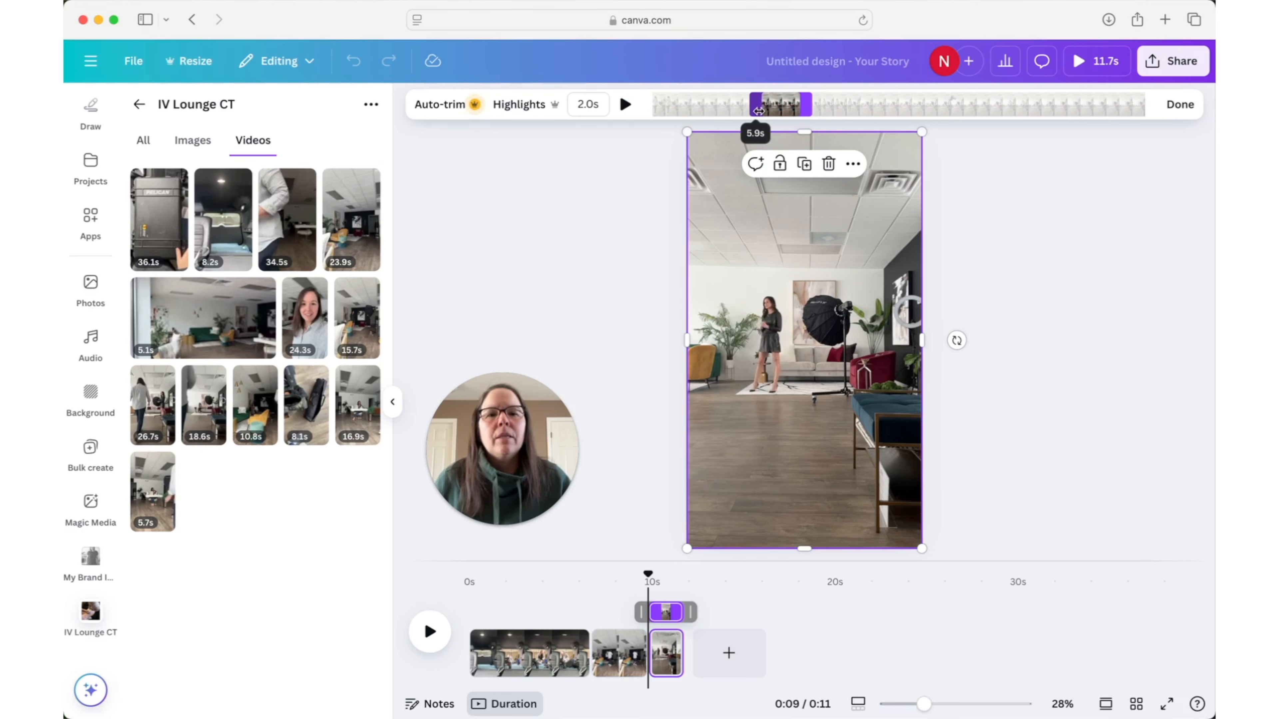
{"action": "left_click_drag", "start_coordinate": [759, 111], "coordinate": [757, 111]}
{"action": "left_click", "coordinate": [1179, 104]}
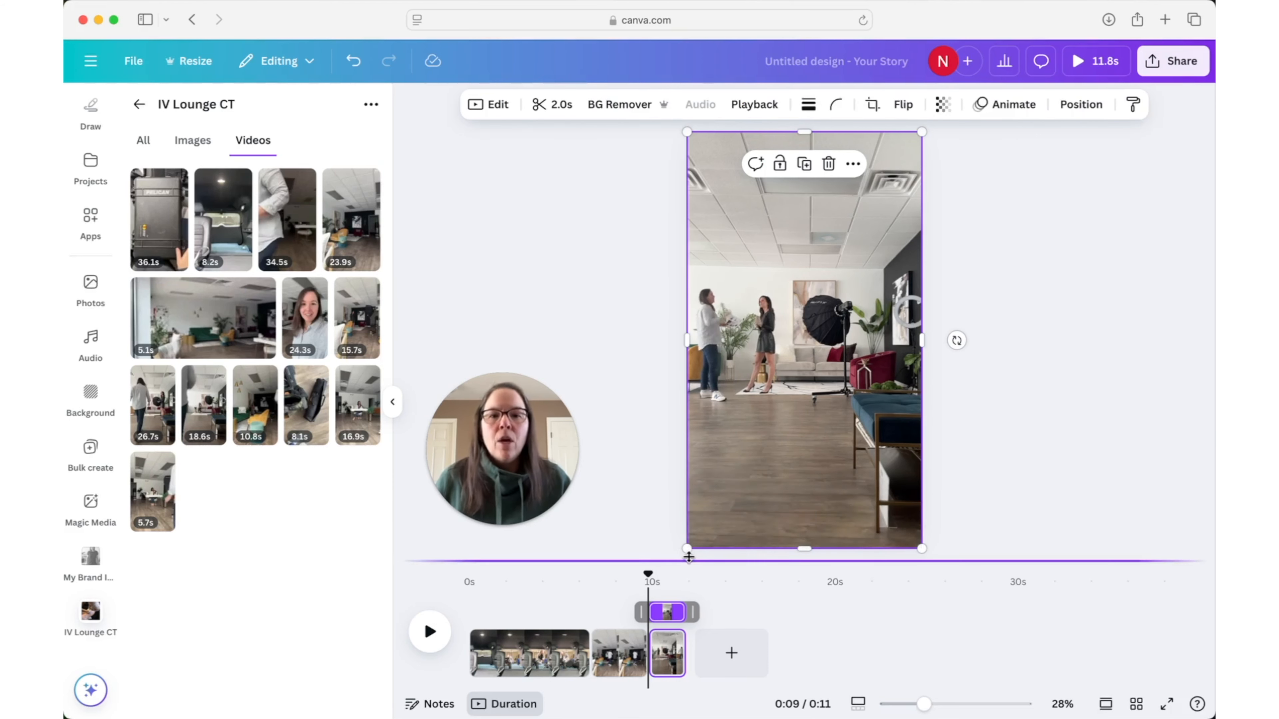
- Play the three-clip sequence from the beginning and add a blank fourth page at its end
{"action": "left_click_drag", "start_coordinate": [647, 574], "coordinate": [457, 581]}
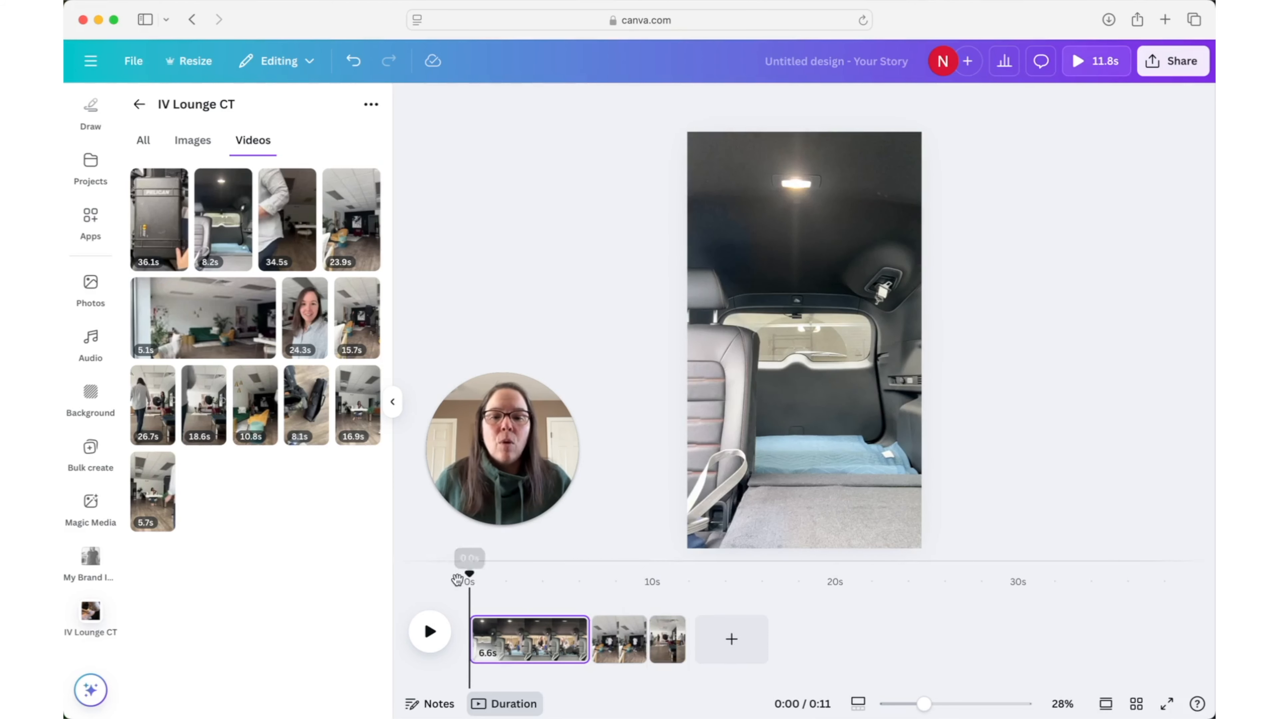
{"action": "left_click", "coordinate": [430, 634]}
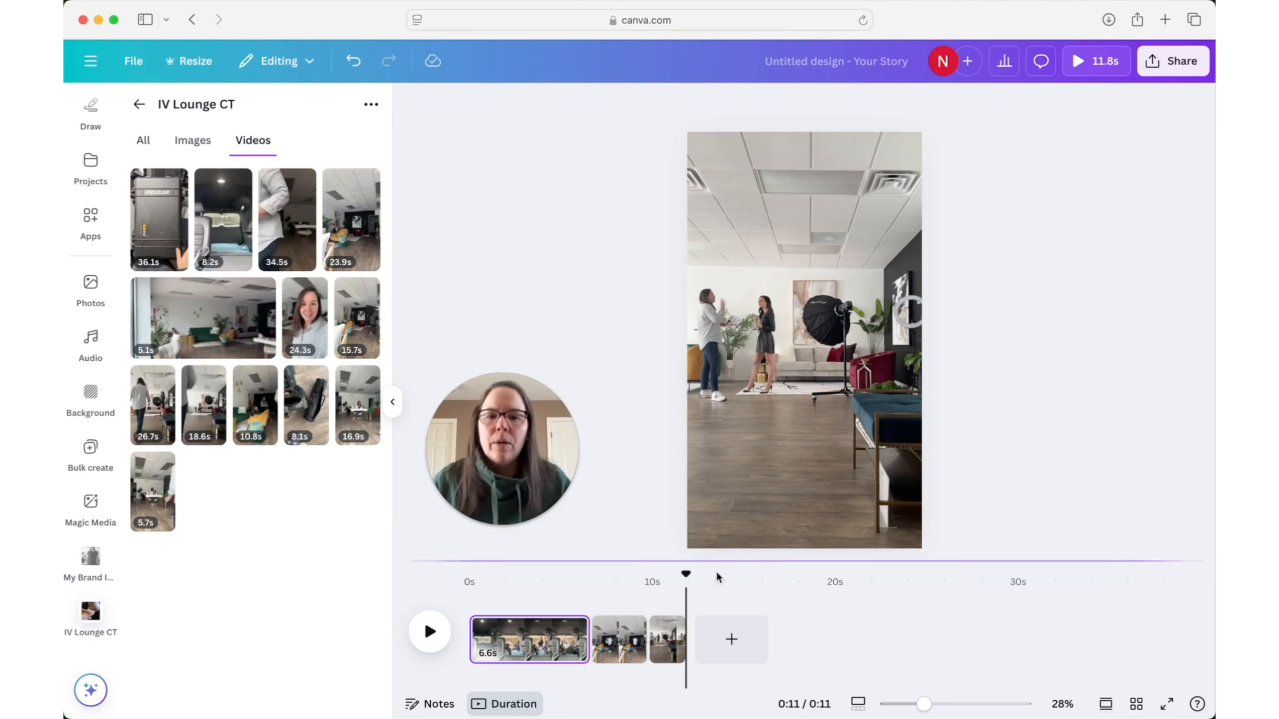
{"action": "left_click", "coordinate": [731, 639]}
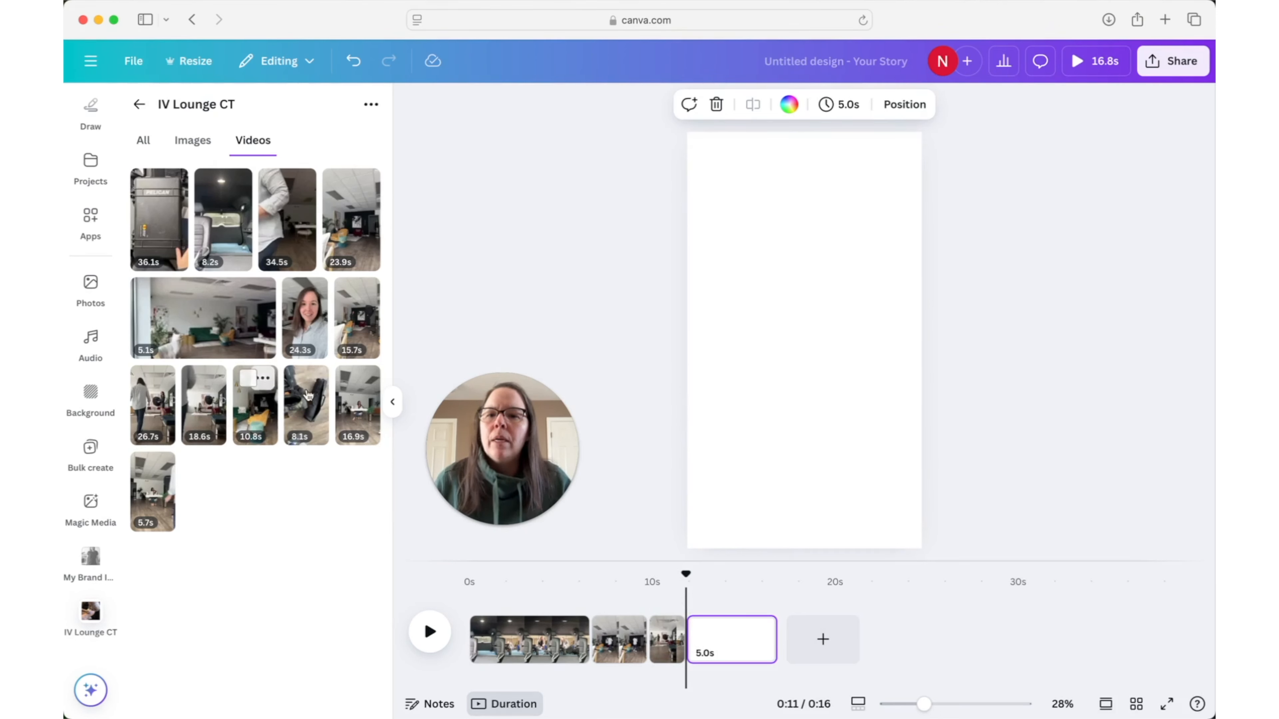
- Fill the fourth page with the 15.7 s studio video and try a 3.8 s trim near the start of its footage
{"action": "left_click_drag", "start_coordinate": [355, 336], "coordinate": [691, 328]}
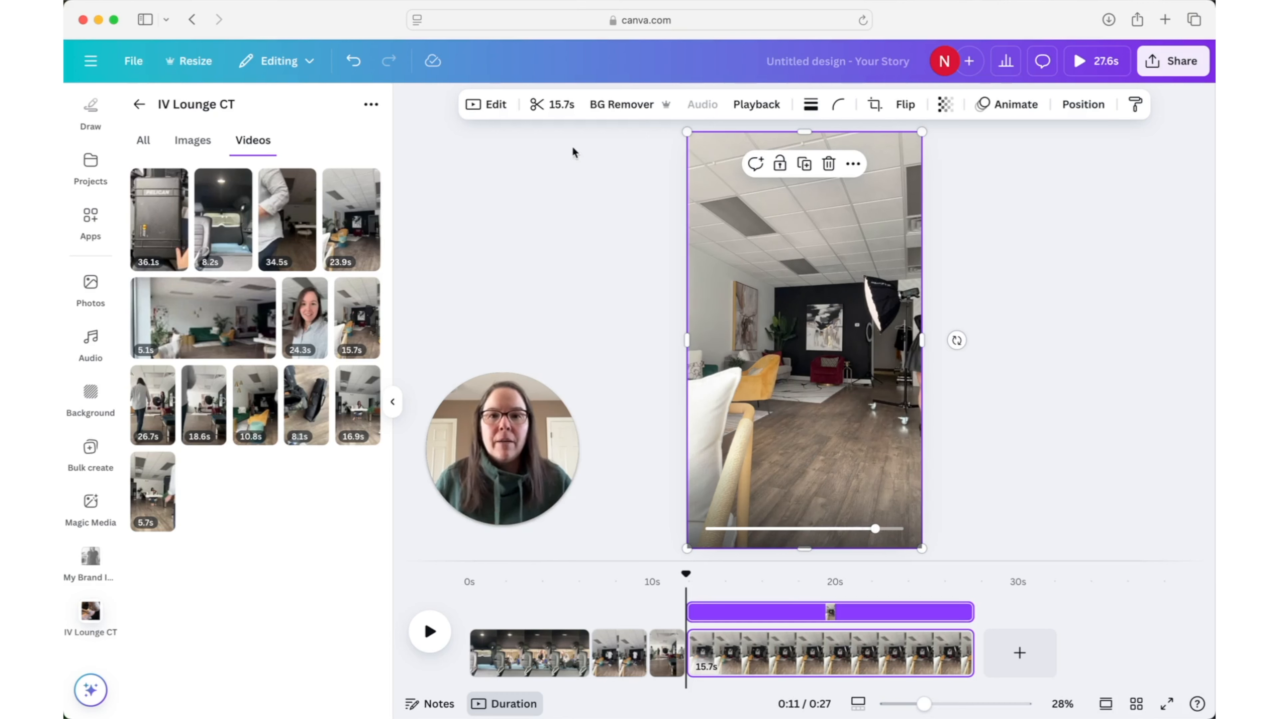
{"action": "left_click", "coordinate": [561, 105]}
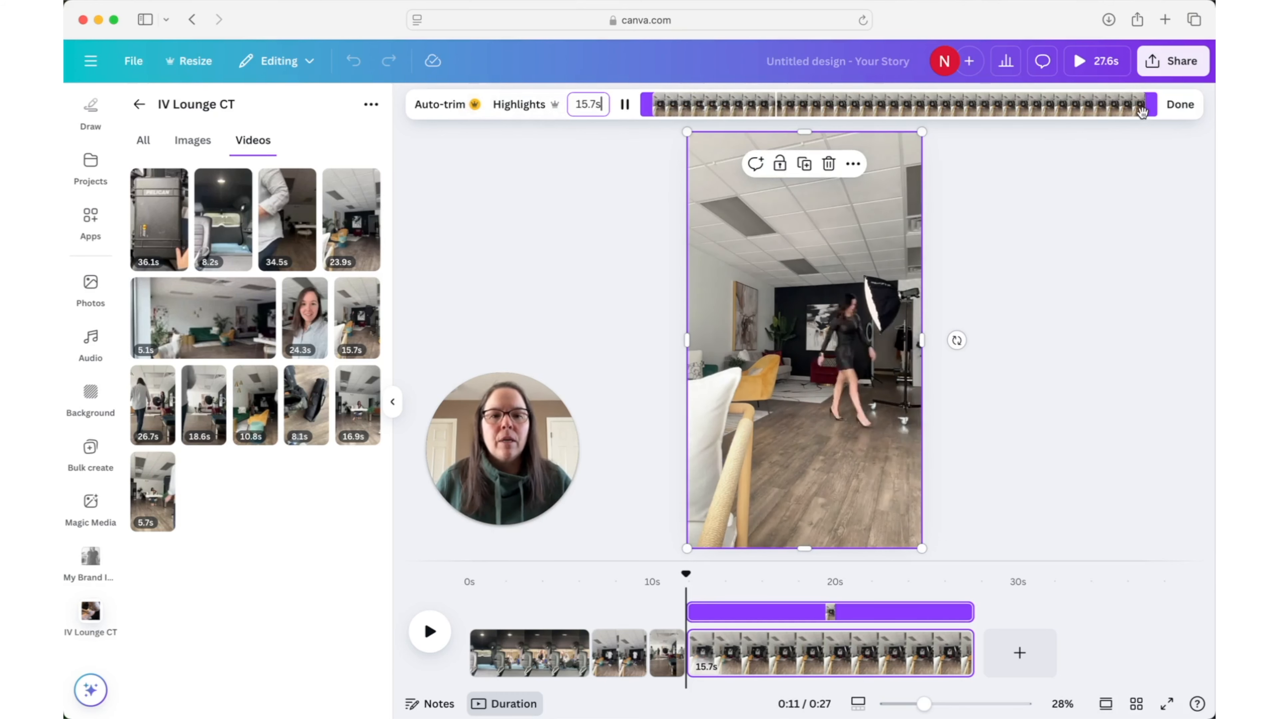
{"action": "left_click_drag", "start_coordinate": [1145, 103], "coordinate": [802, 114]}
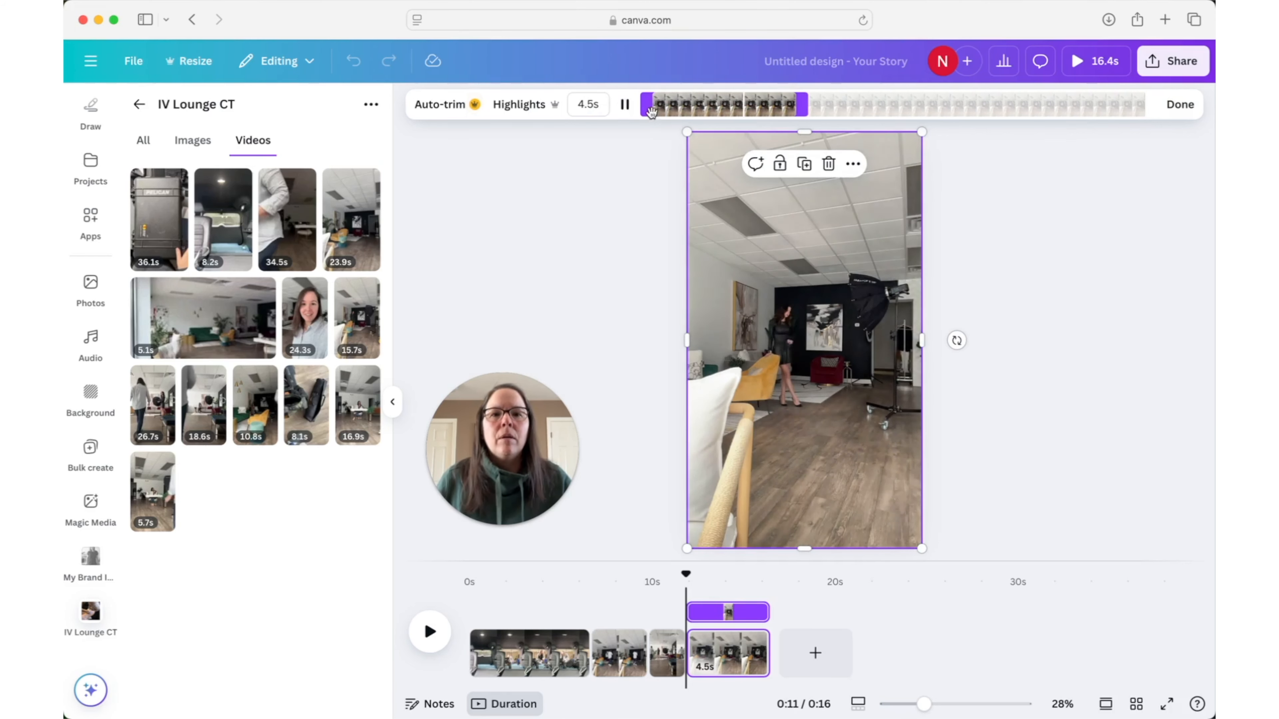
{"action": "left_click_drag", "start_coordinate": [646, 106], "coordinate": [670, 110]}
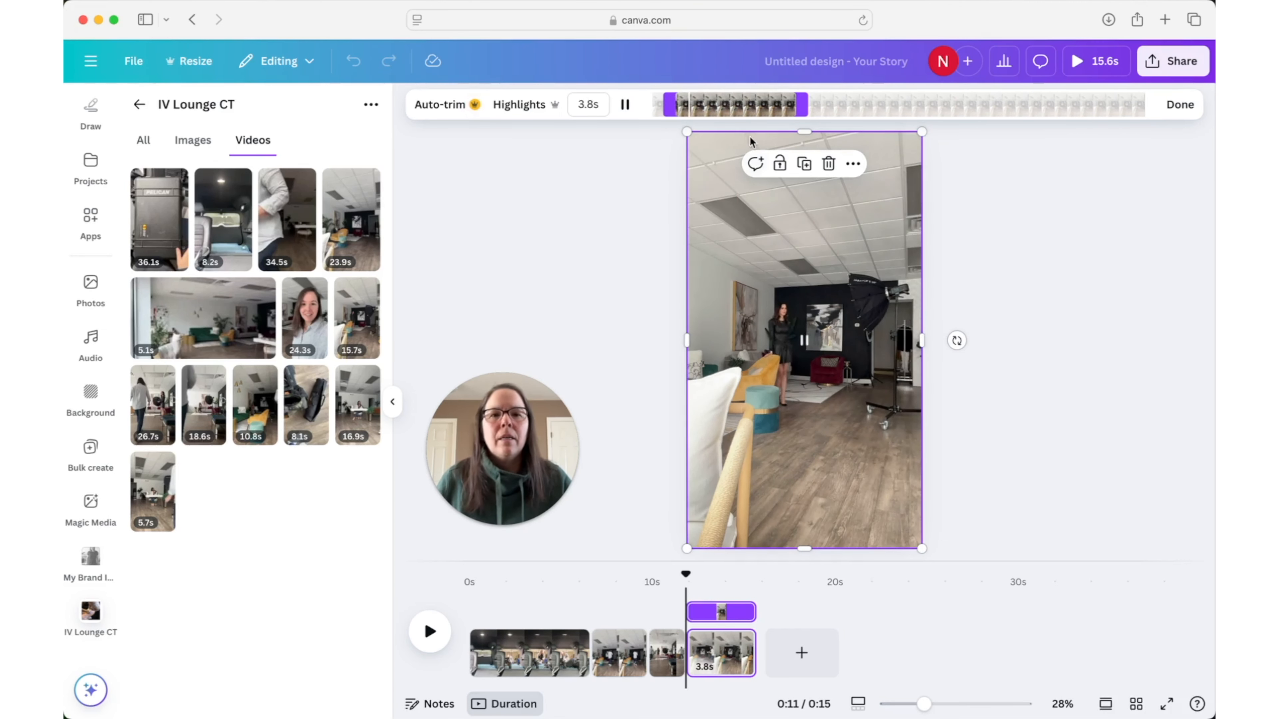
- Retrim the fourth page's video to a 3.0 s section starting about 8 s into the footage
{"action": "left_click_drag", "start_coordinate": [802, 108], "coordinate": [1131, 109]}
{"action": "left_click_drag", "start_coordinate": [671, 107], "coordinate": [904, 108]}
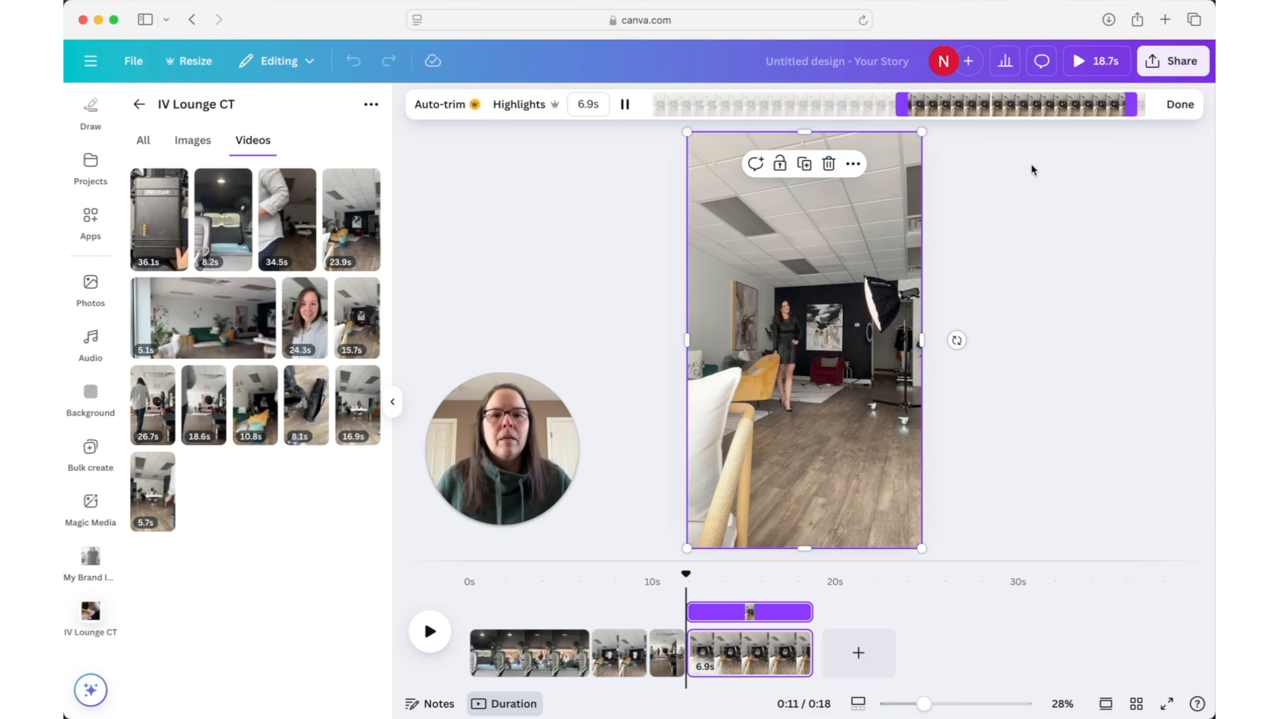
{"action": "left_click_drag", "start_coordinate": [1127, 104], "coordinate": [1010, 109]}
{"action": "left_click_drag", "start_coordinate": [1009, 109], "coordinate": [1008, 109]}
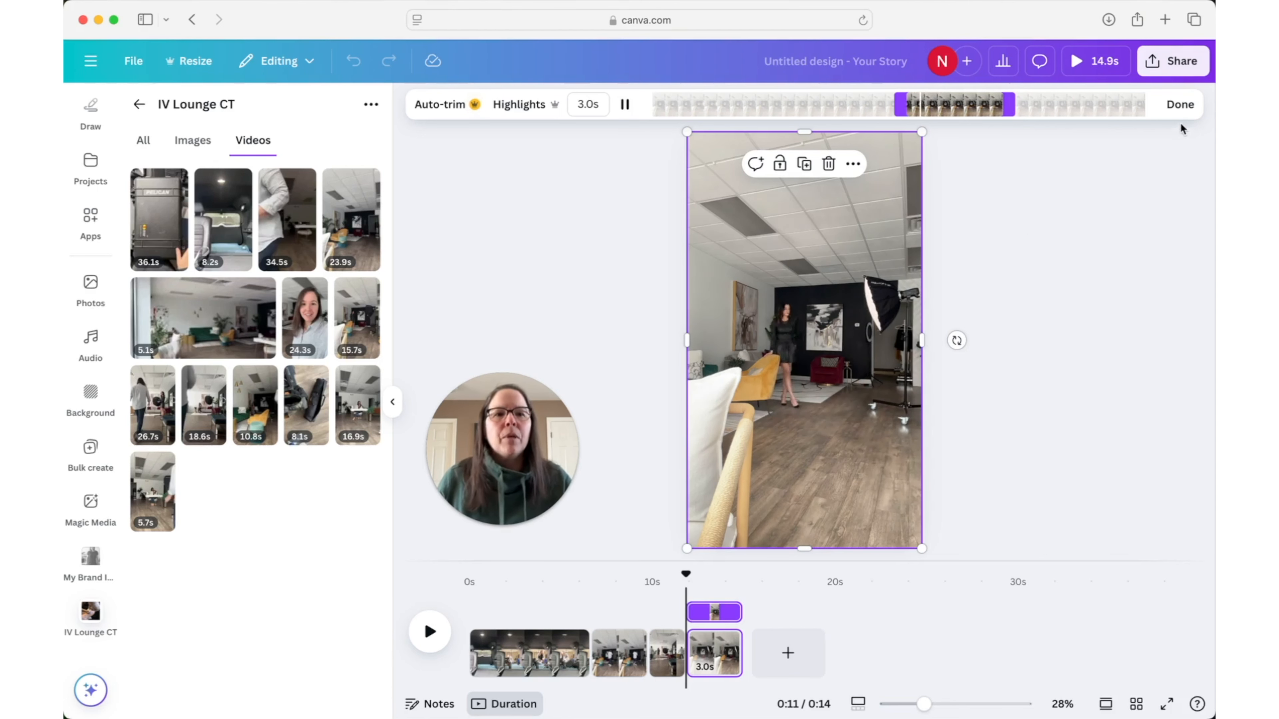
{"action": "left_click", "coordinate": [1176, 106]}
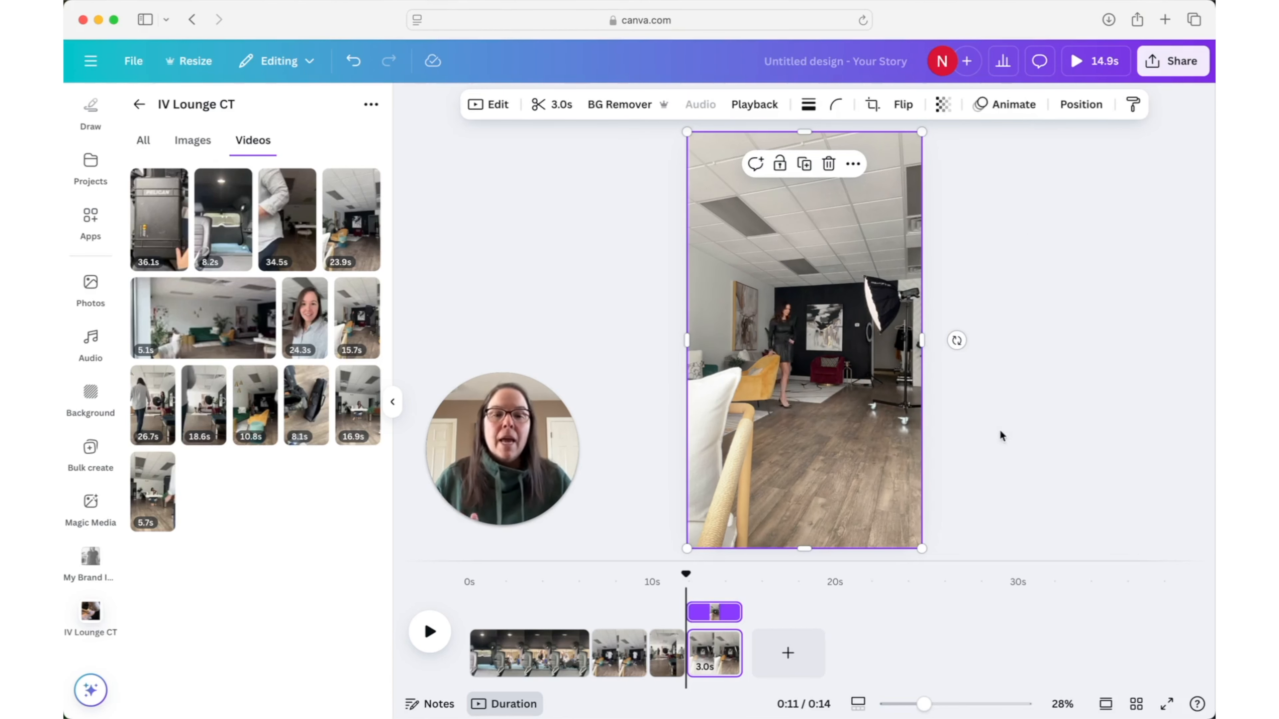
- Add a fifth page and fill it with the front-facing hand-on-hip portrait beside the yellow chair from the IV Lounge CT folder's images
{"action": "left_click", "coordinate": [793, 655]}
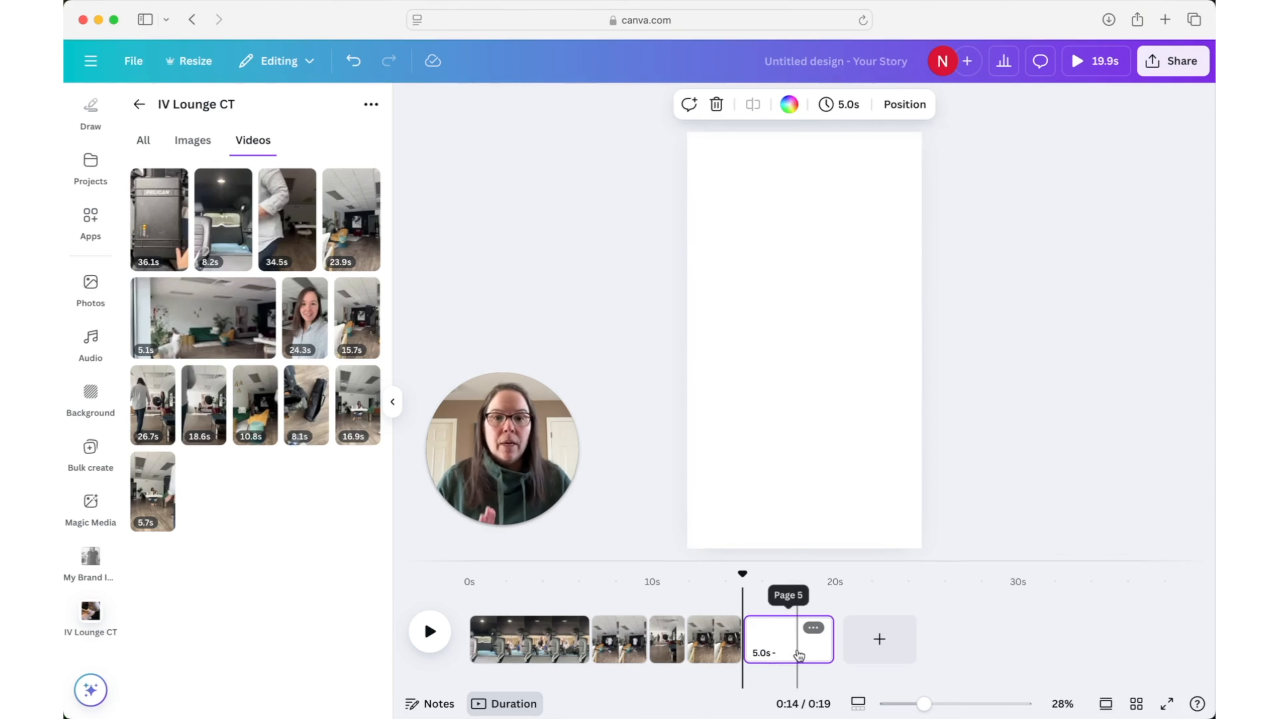
{"action": "left_click", "coordinate": [193, 142]}
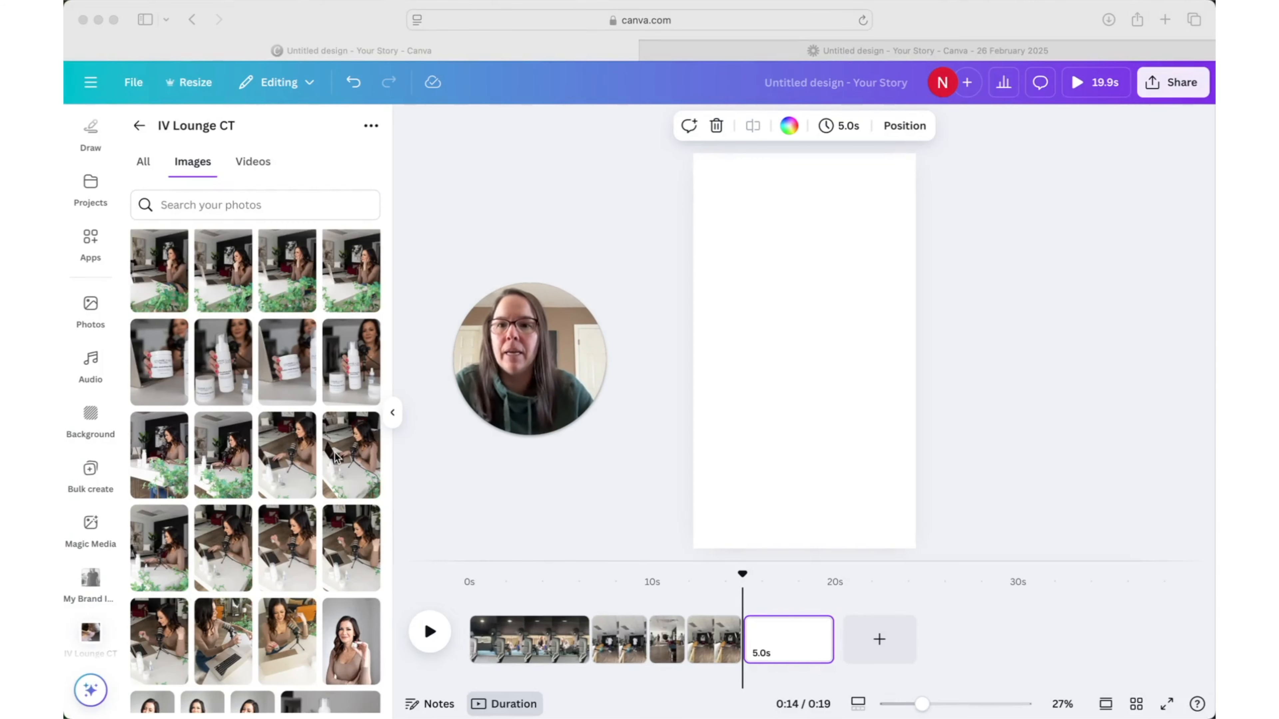
{"action": "scroll", "coordinate": [335, 457], "scroll_direction": "down", "scroll_amount": 15}
{"action": "scroll", "coordinate": [334, 452], "scroll_direction": "up", "scroll_amount": 20}
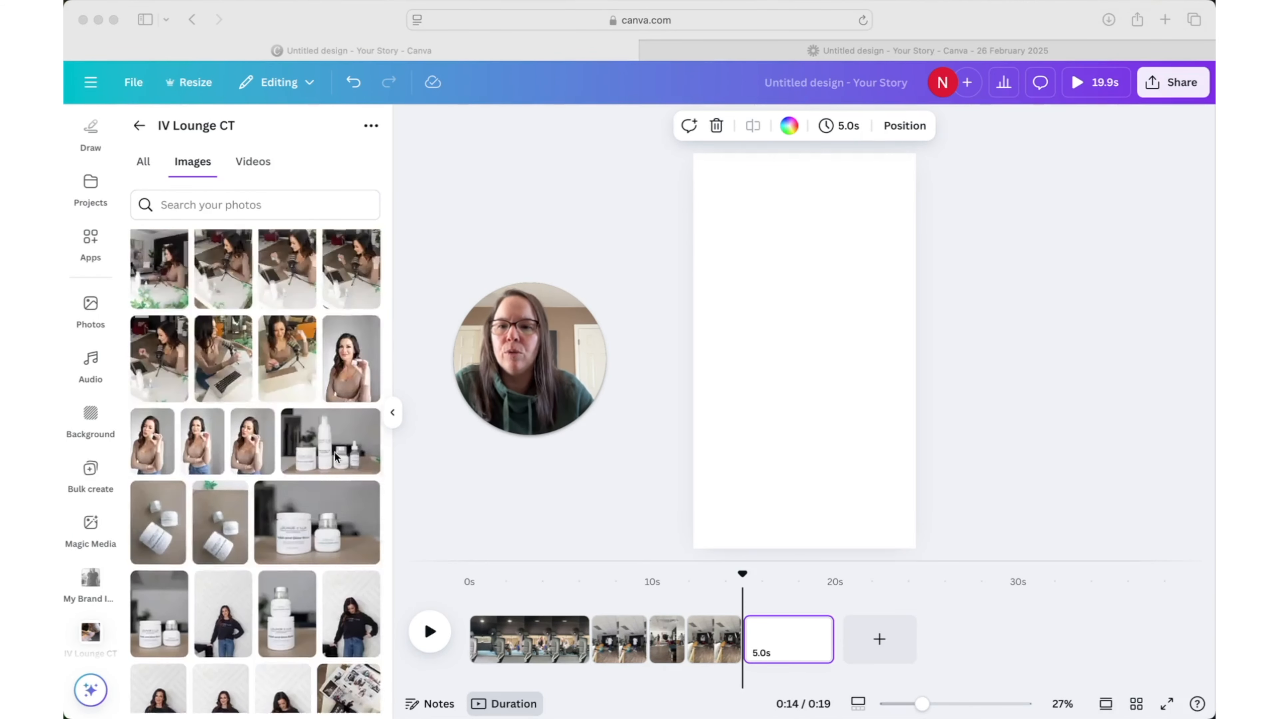
{"action": "scroll", "coordinate": [335, 452], "scroll_direction": "up", "scroll_amount": 8}
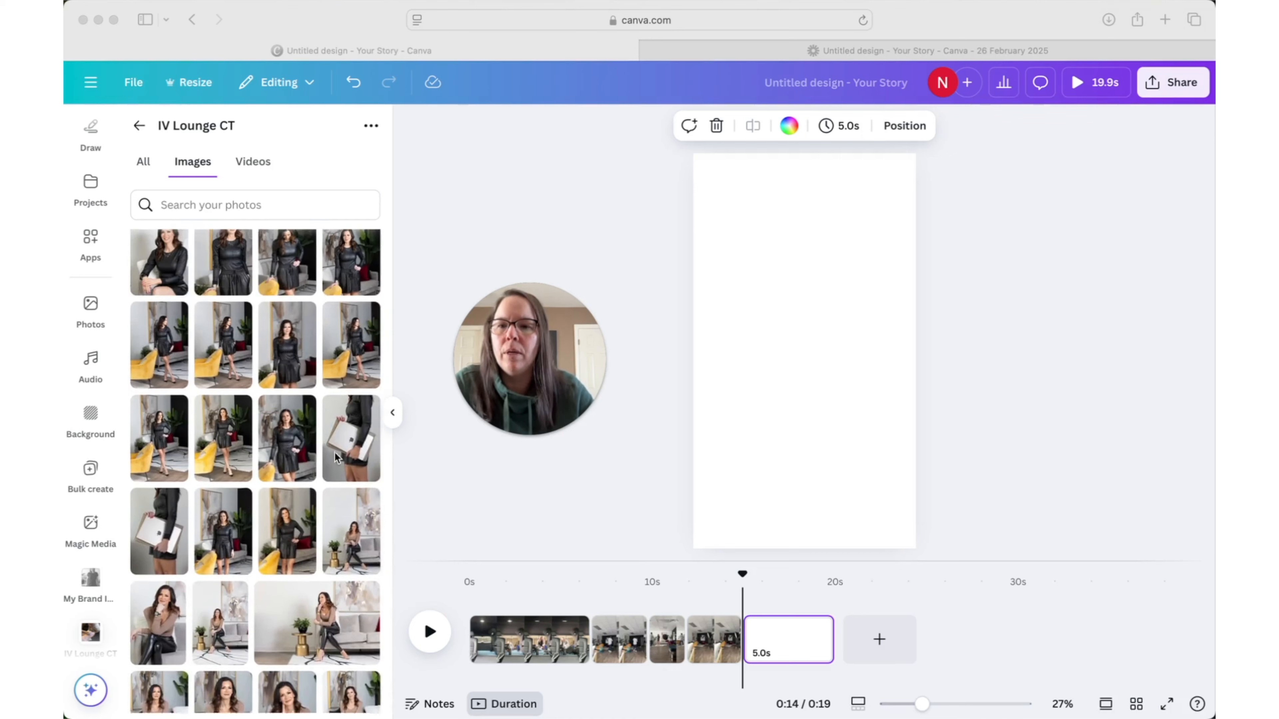
{"action": "left_click", "coordinate": [295, 472]}
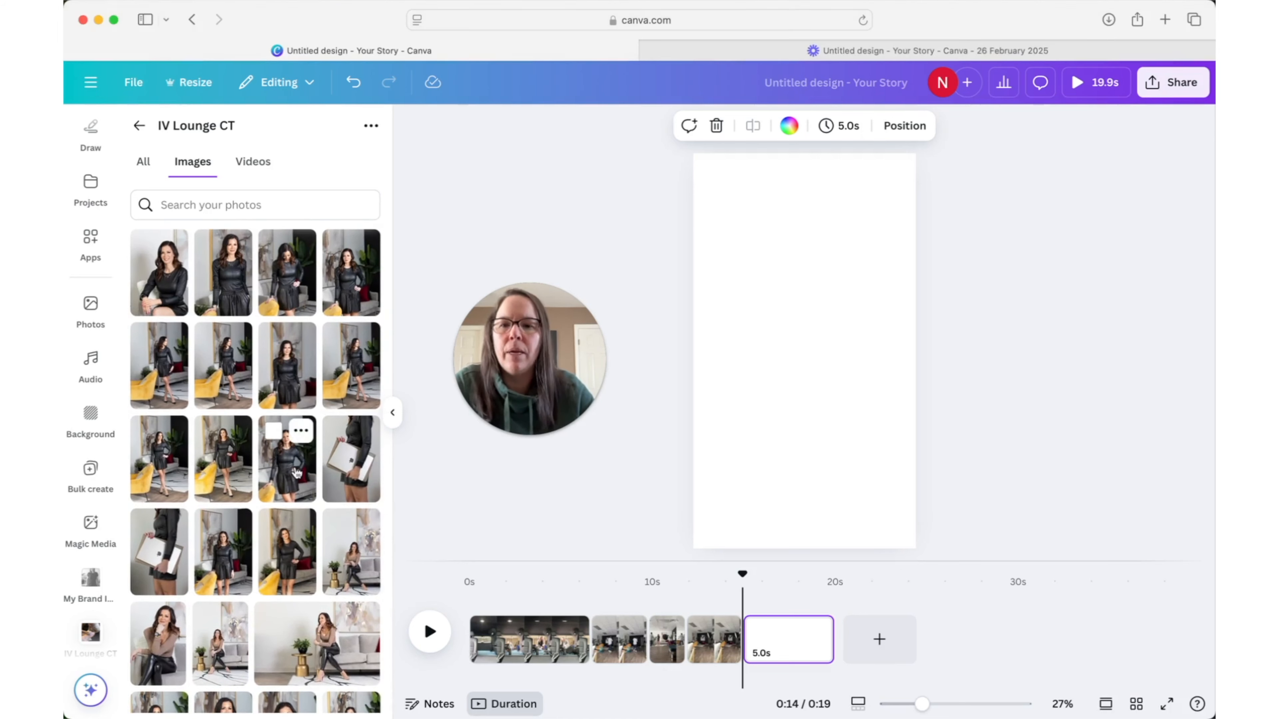
{"action": "left_click_drag", "start_coordinate": [282, 476], "coordinate": [701, 392]}
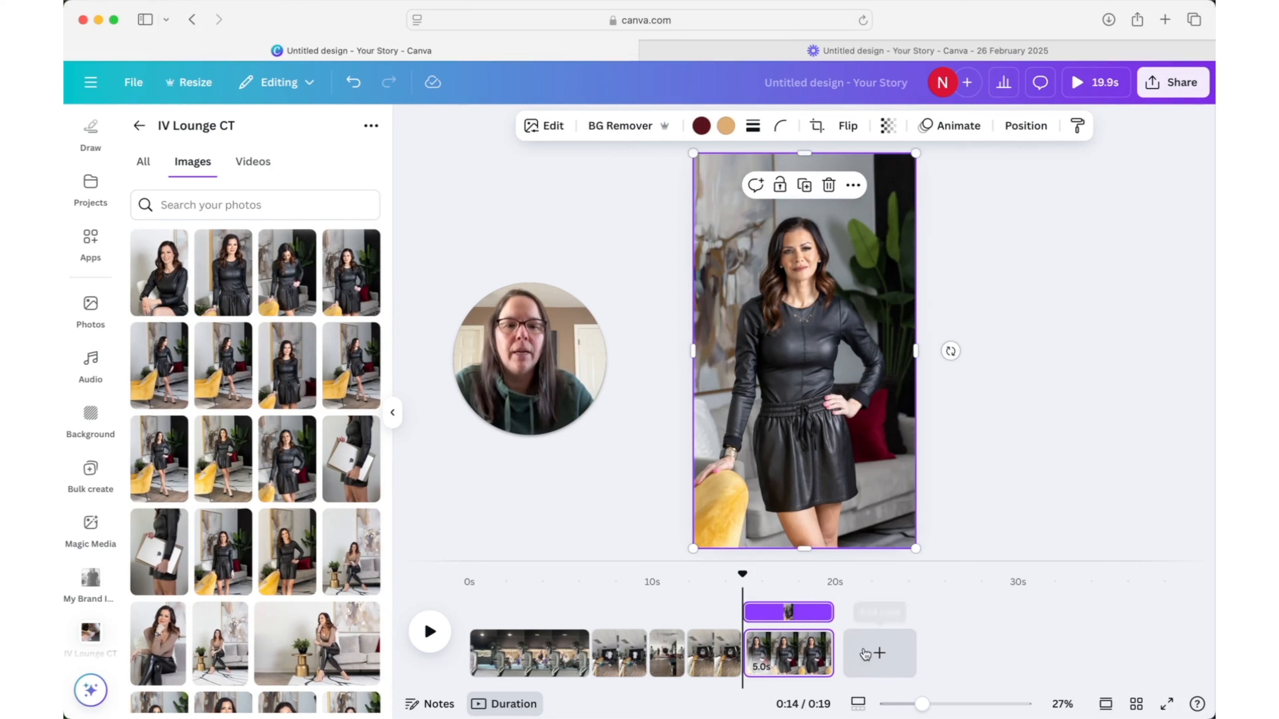
- Add two more pages, one filled with the full-length sideways-looking portrait, the other with the closer portrait in front of the framed painting
{"action": "left_click", "coordinate": [880, 653]}
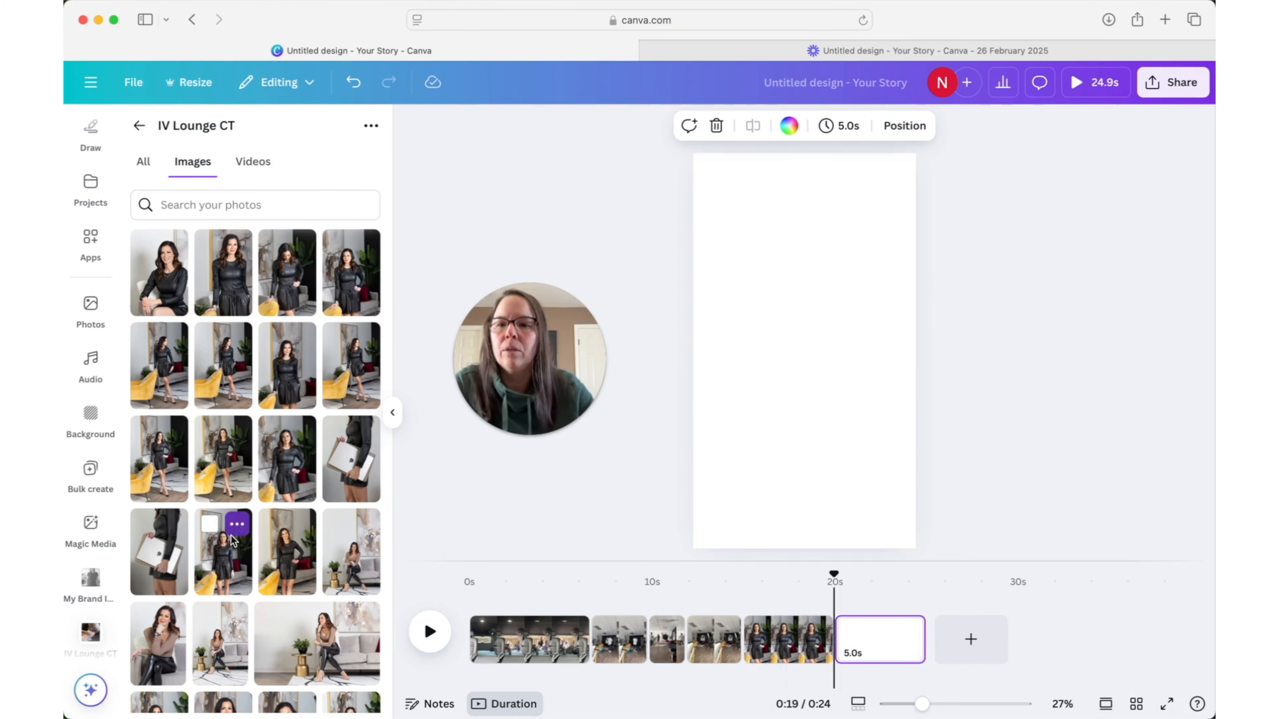
{"action": "left_click_drag", "start_coordinate": [179, 469], "coordinate": [688, 365]}
{"action": "left_click", "coordinate": [970, 653]}
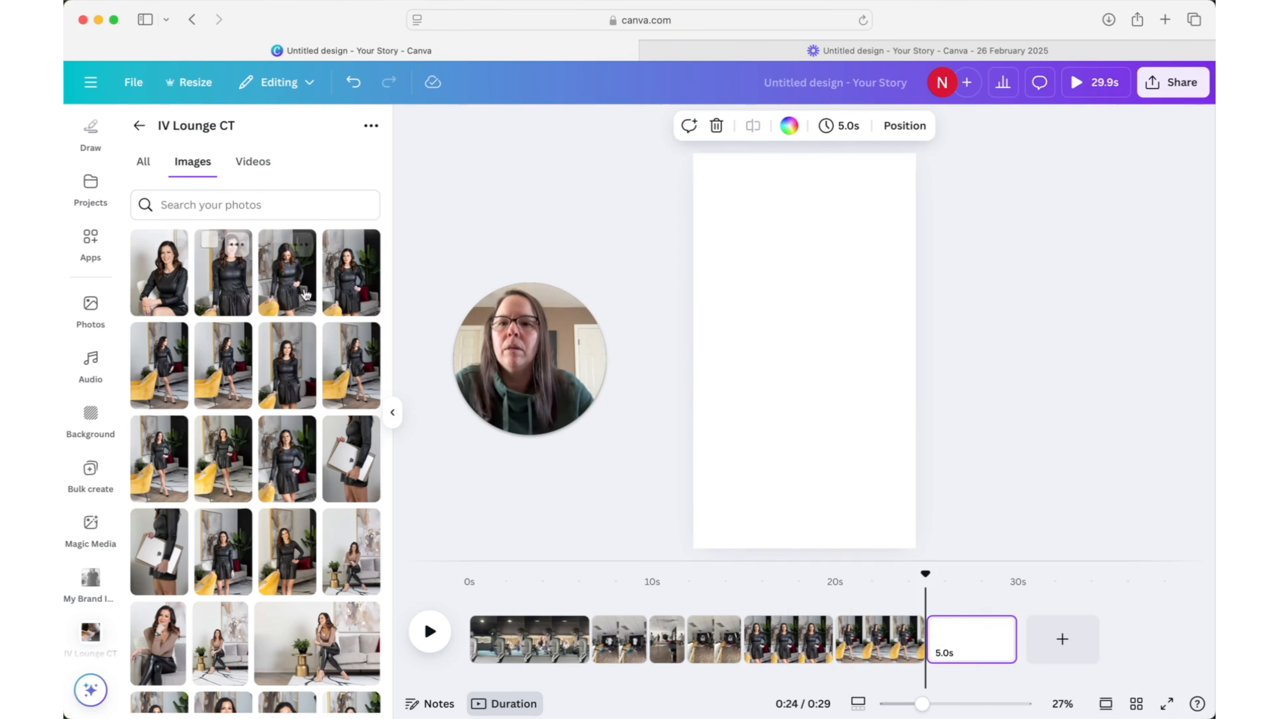
{"action": "left_click_drag", "start_coordinate": [274, 379], "coordinate": [708, 343]}
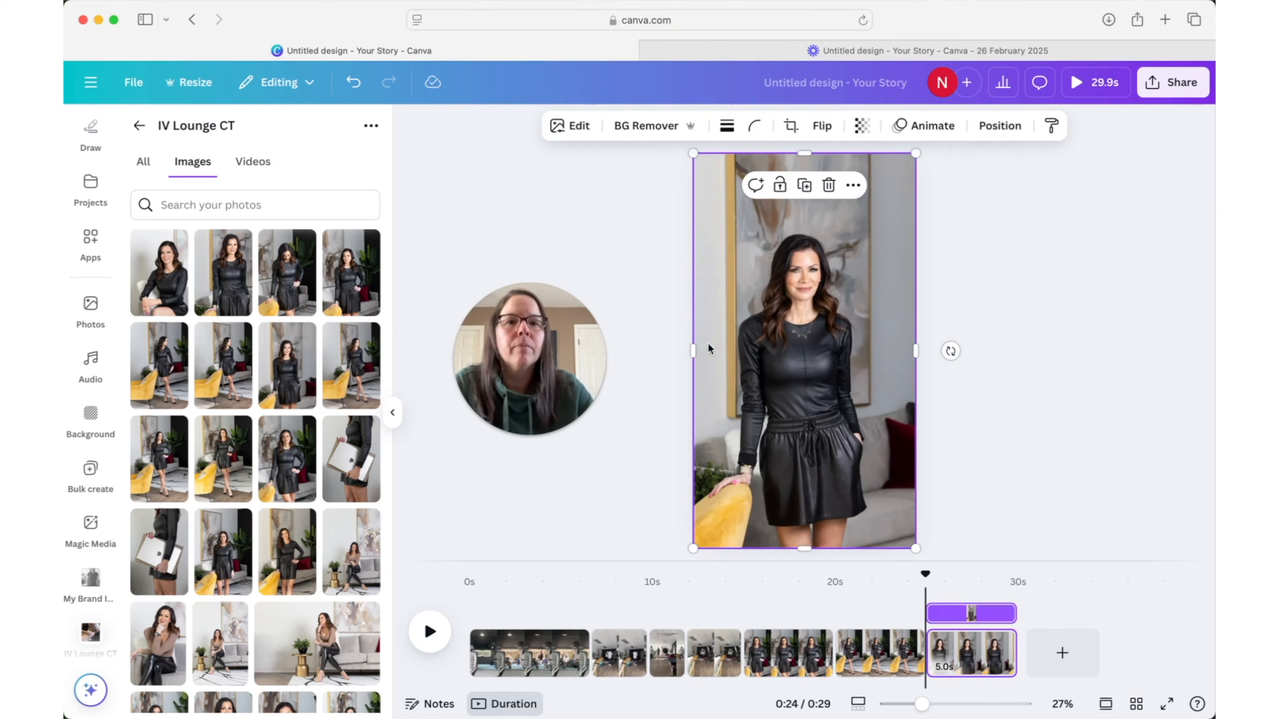
- Delete the fifth page with the hand-on-hip portrait and scrub through the two remaining photo pages
{"action": "left_click", "coordinate": [778, 652]}
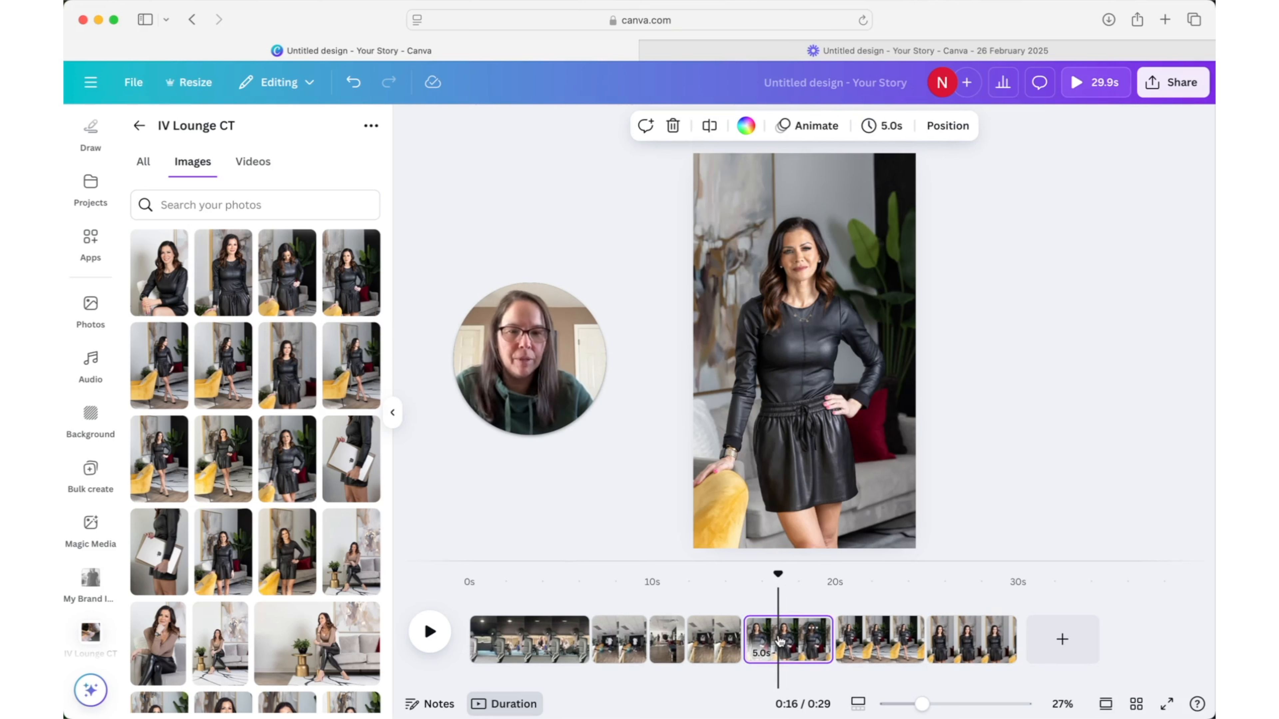
{"action": "key", "text": "Delete"}
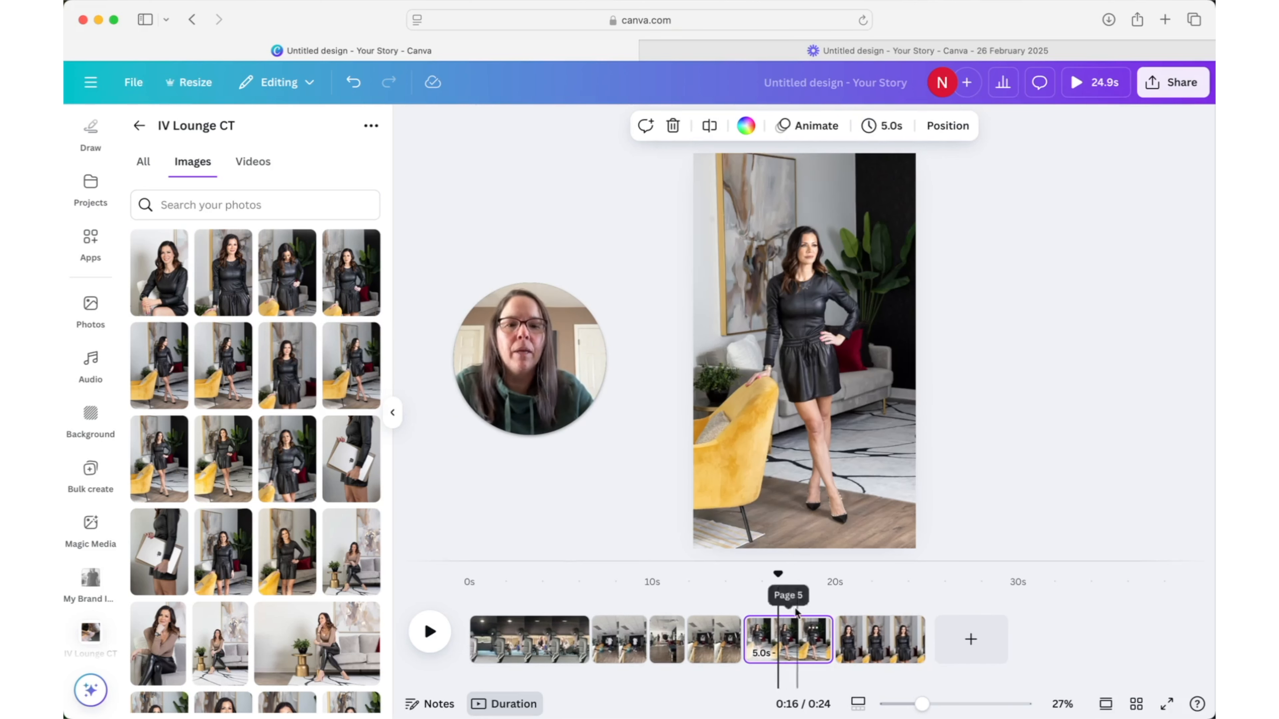
{"action": "left_click_drag", "start_coordinate": [779, 575], "coordinate": [850, 575]}
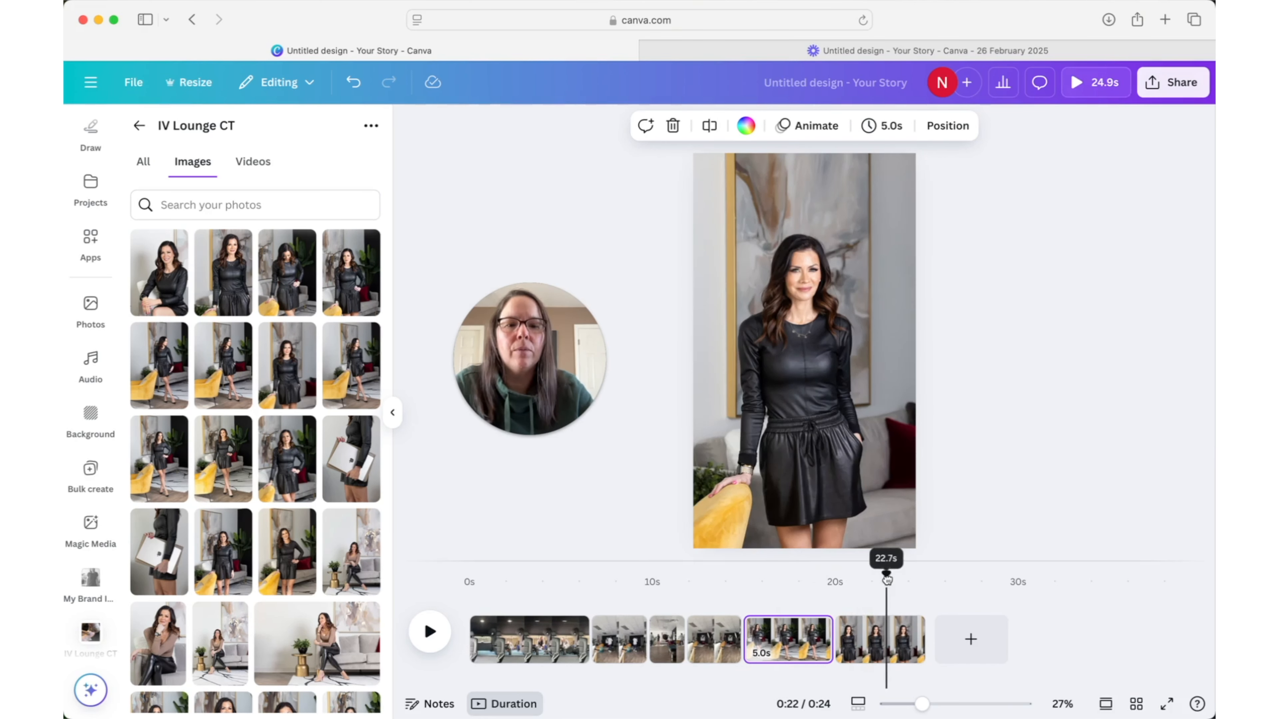
- Add a seventh page, try several portraits on it and settle on the dark-background one with a hand on the hip and a sideways glance
{"action": "left_click", "coordinate": [970, 639]}
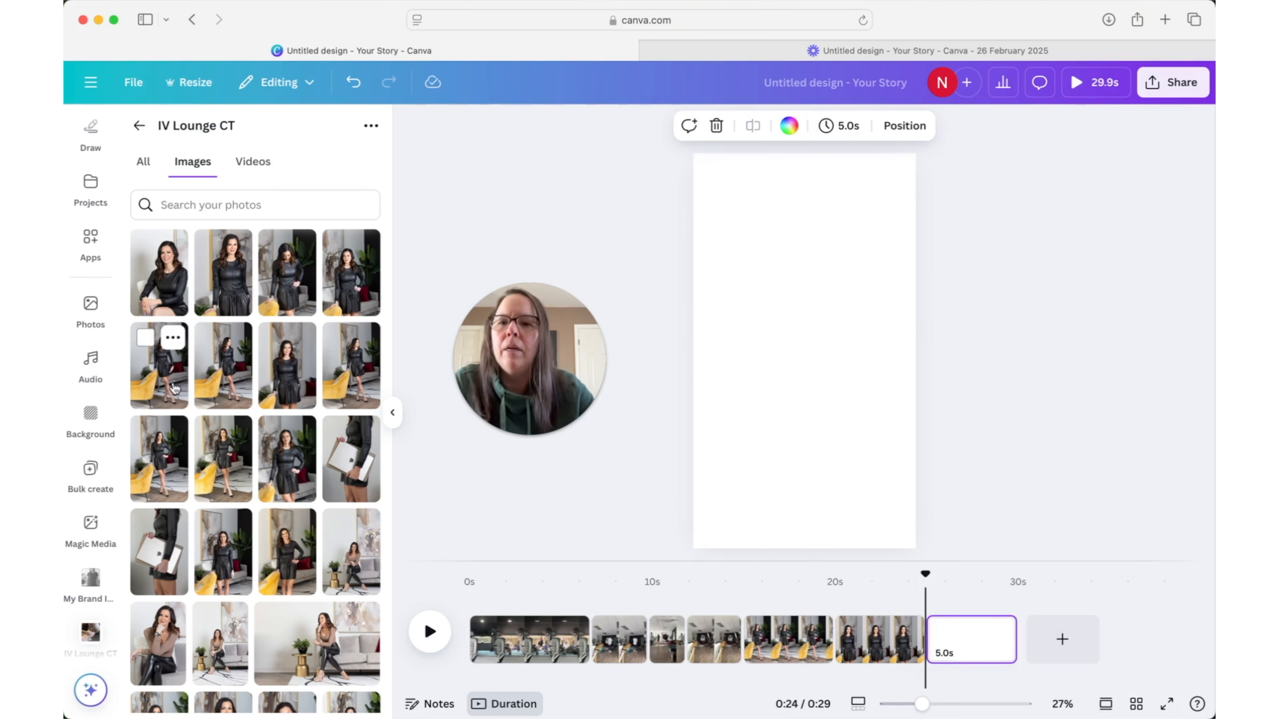
{"action": "left_click_drag", "start_coordinate": [925, 574], "coordinate": [947, 596]}
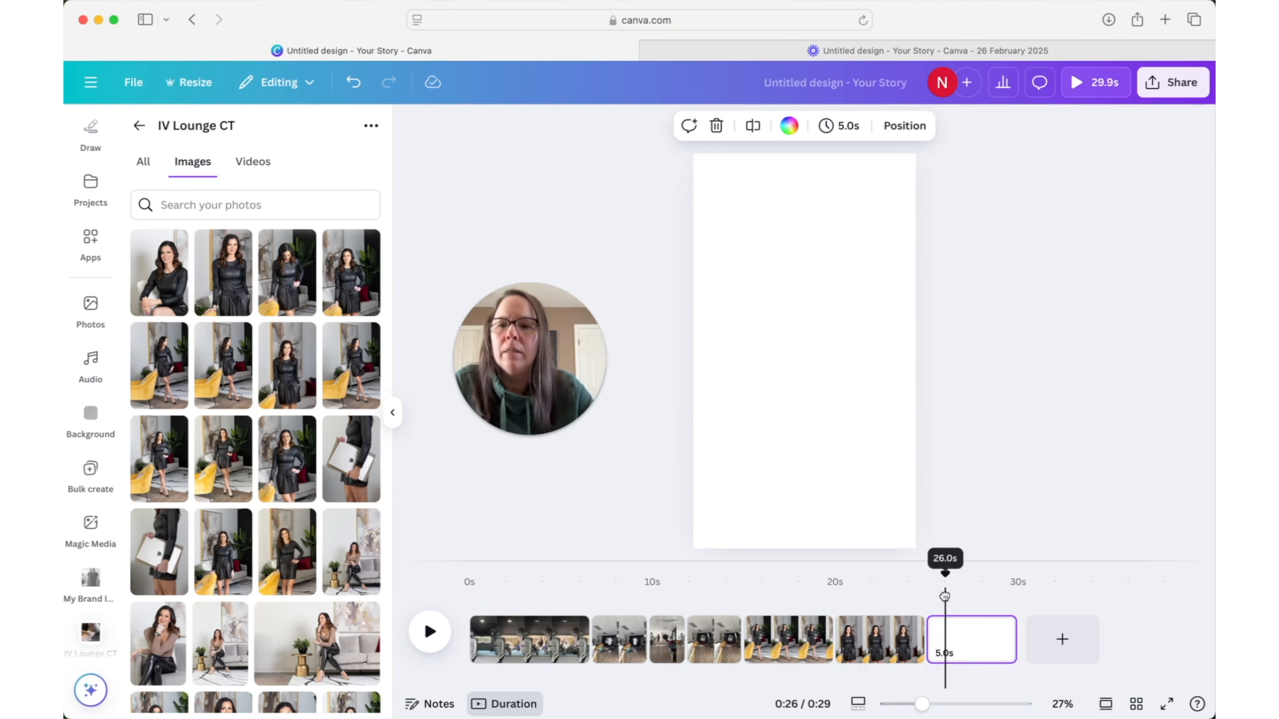
{"action": "left_click_drag", "start_coordinate": [220, 563], "coordinate": [702, 396]}
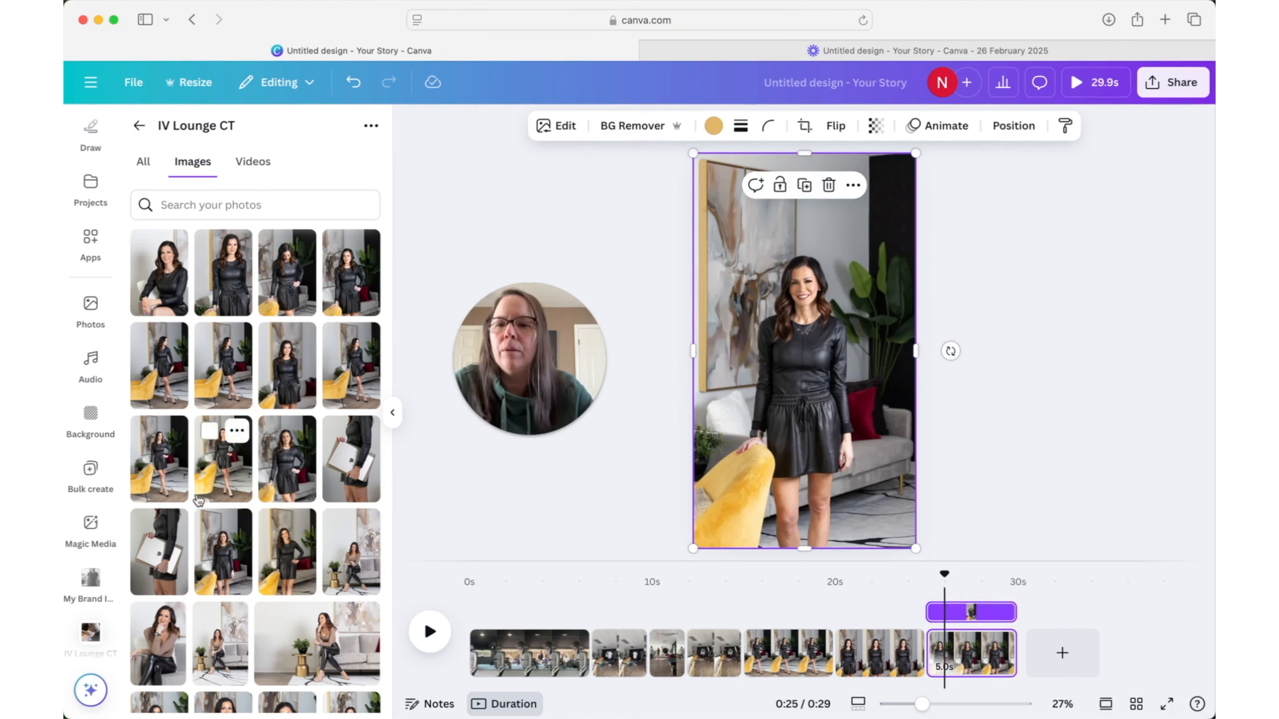
{"action": "left_click_drag", "start_coordinate": [214, 472], "coordinate": [707, 393]}
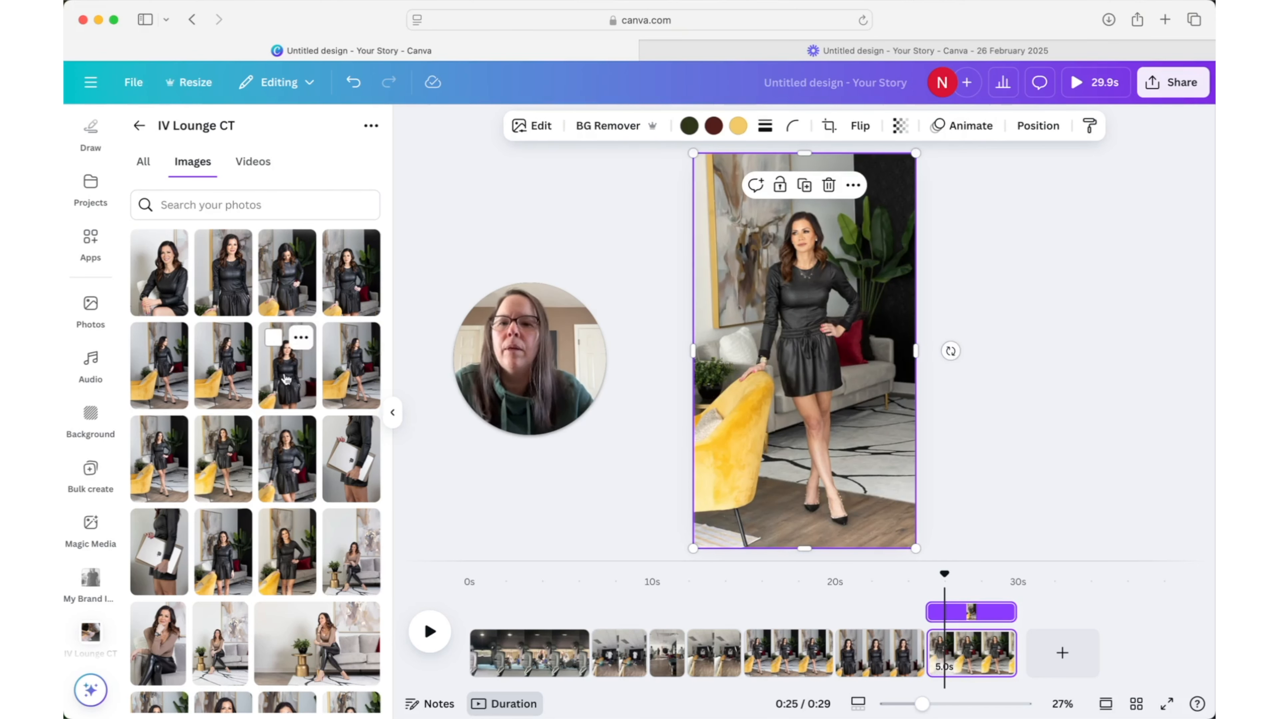
{"action": "left_click_drag", "start_coordinate": [286, 287], "coordinate": [703, 302]}
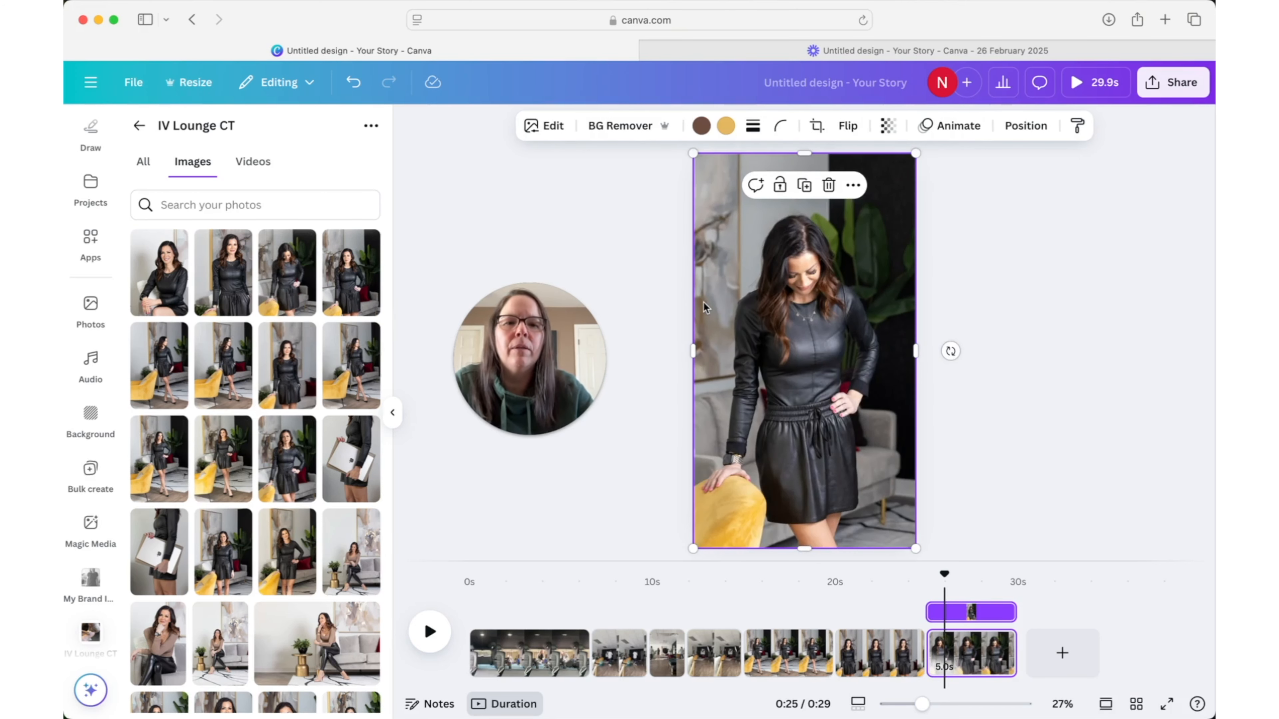
{"action": "left_click_drag", "start_coordinate": [349, 290], "coordinate": [705, 307]}
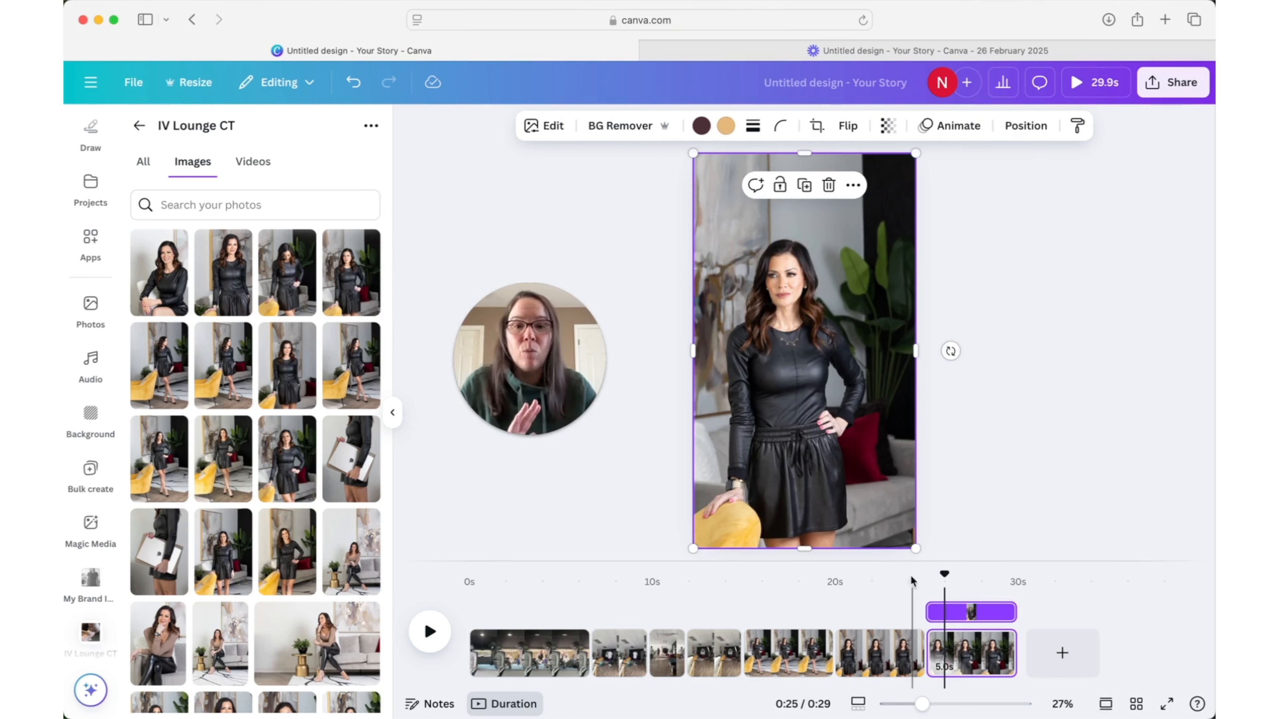
- Play the sequence from the fourth page's clip into the first photo page to judge the photo's timing
{"action": "left_click", "coordinate": [760, 591]}
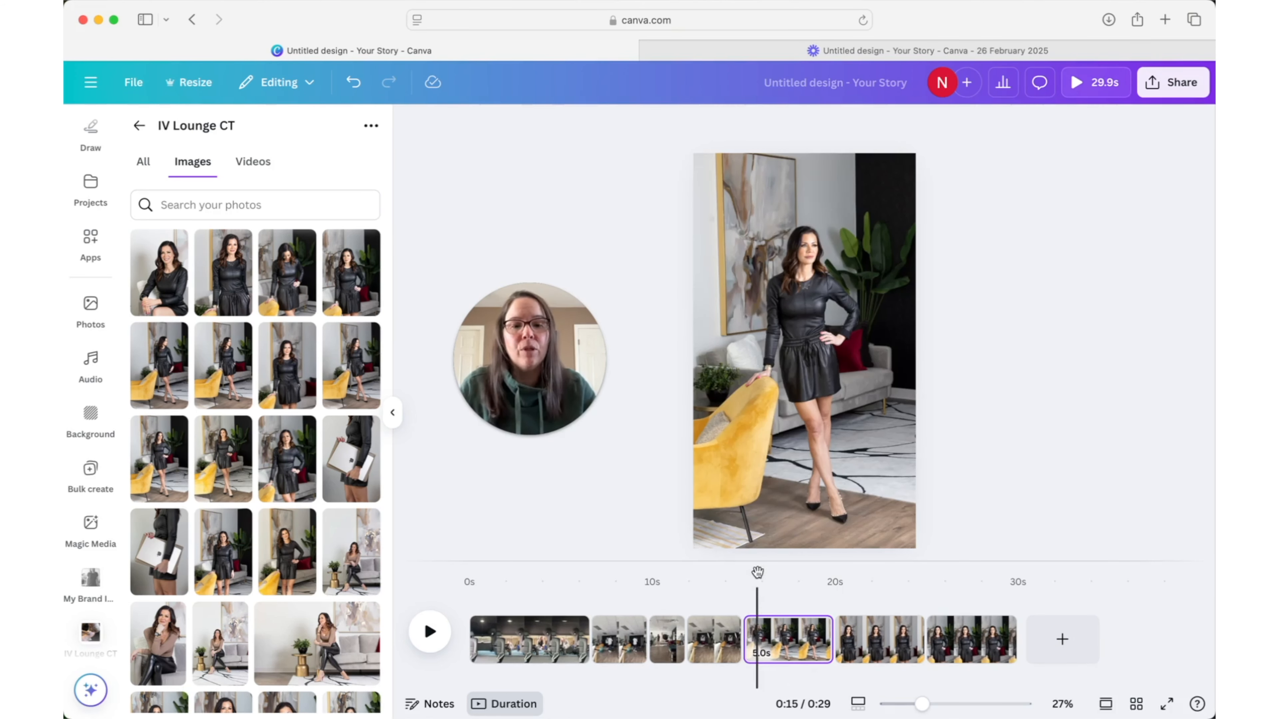
{"action": "left_click_drag", "start_coordinate": [748, 574], "coordinate": [728, 575]}
{"action": "key", "text": "space"}
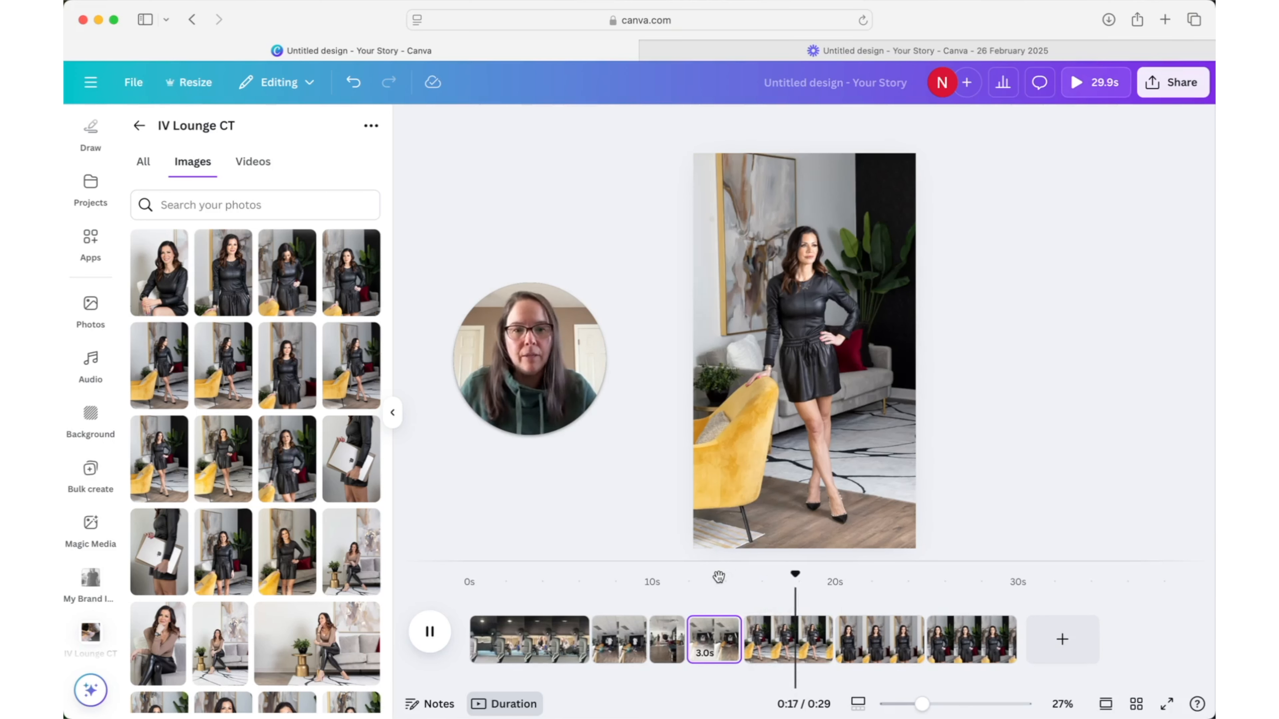
{"action": "key", "text": "space"}
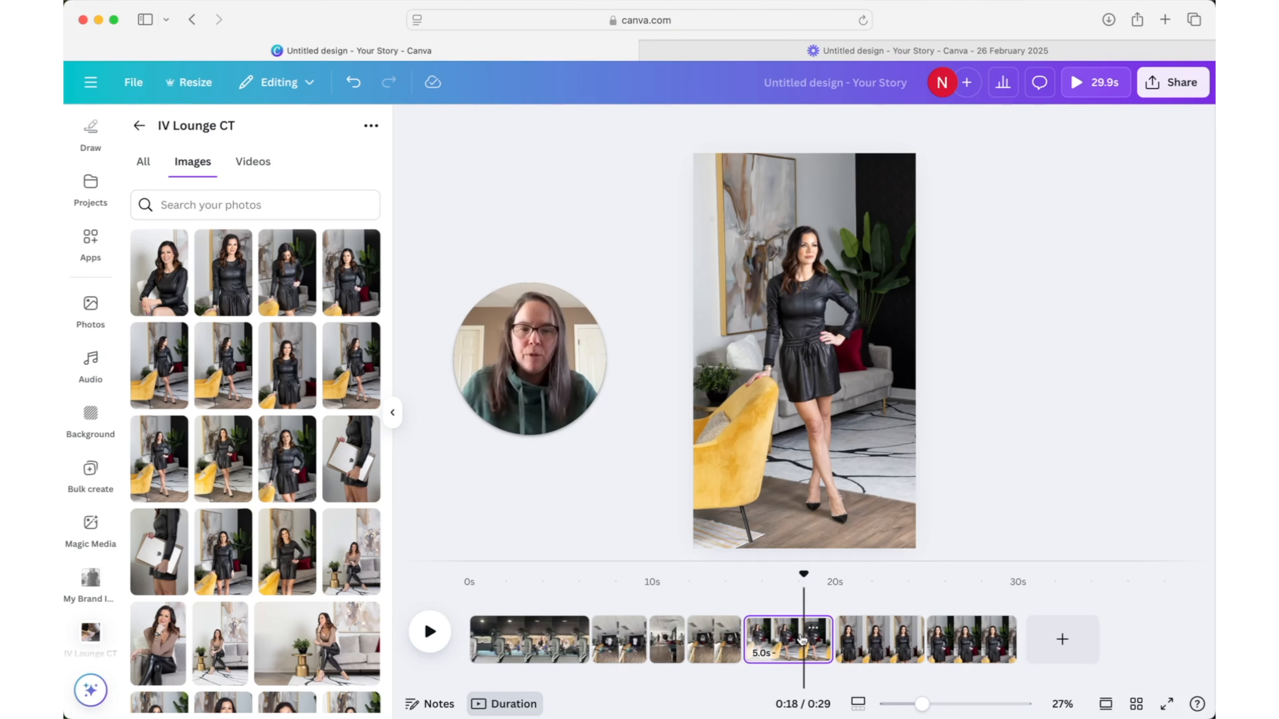
- Set the duration of the three photo pages together to 1.0 s each and play the whole sequence from the beginning
{"action": "left_click", "coordinate": [878, 640], "text": "shift"}
{"action": "left_click", "coordinate": [971, 644], "text": "shift"}
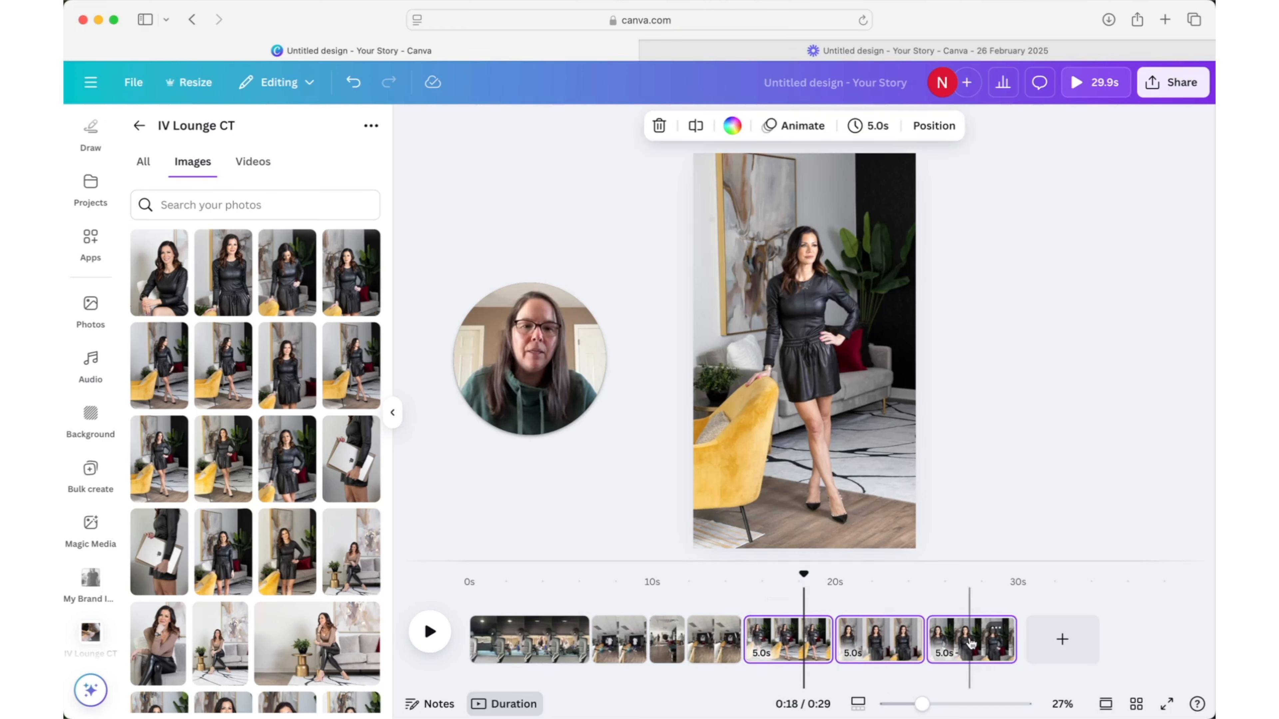
{"action": "left_click", "coordinate": [871, 127]}
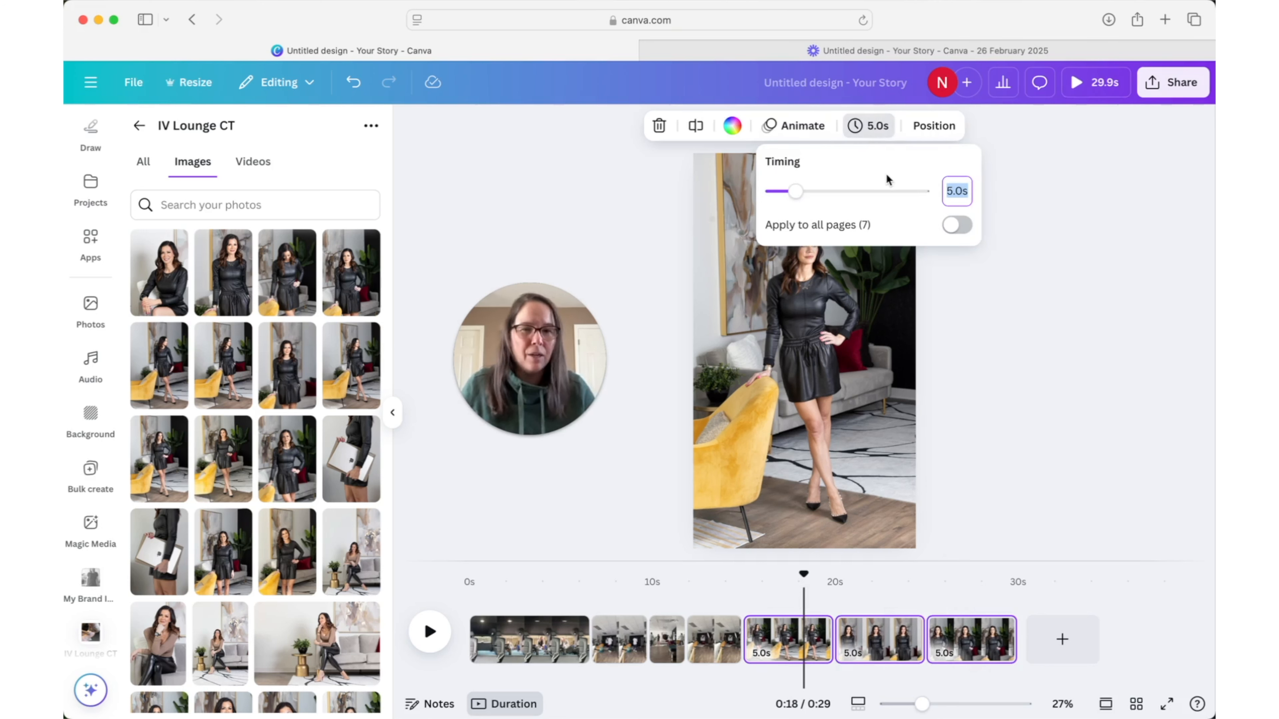
{"action": "type", "text": "1.0"}
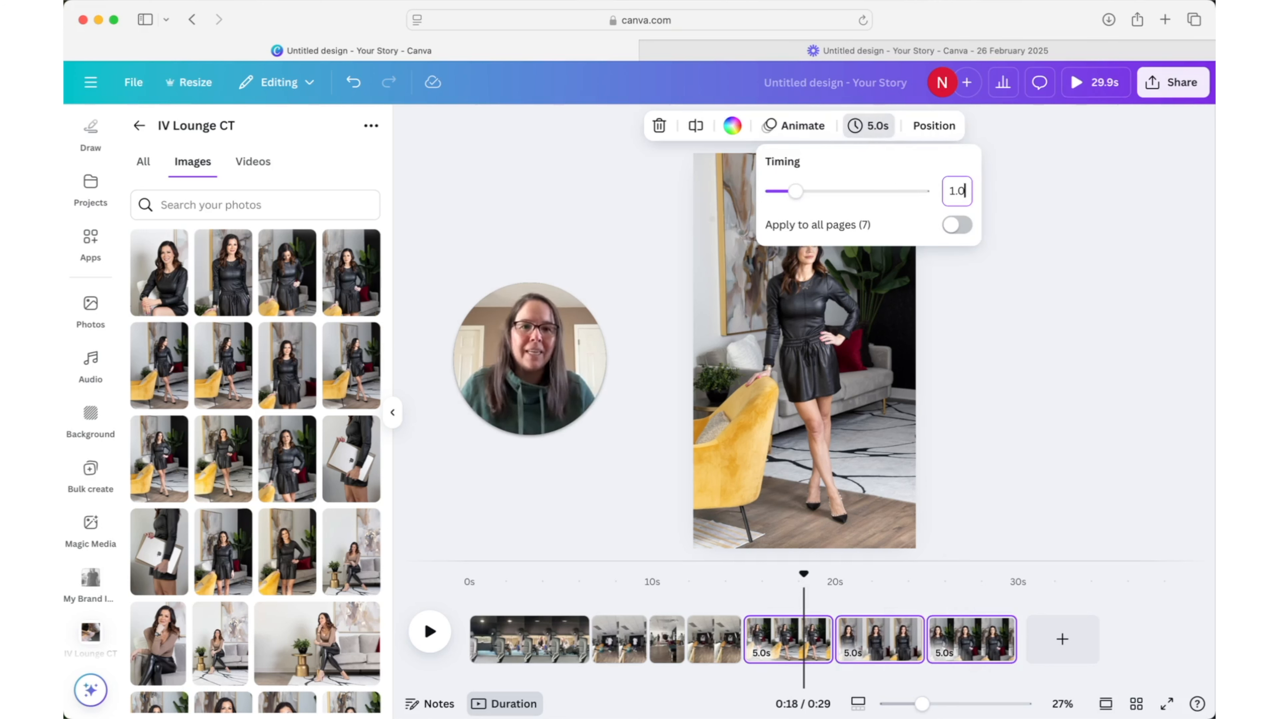
{"action": "key", "text": "Return"}
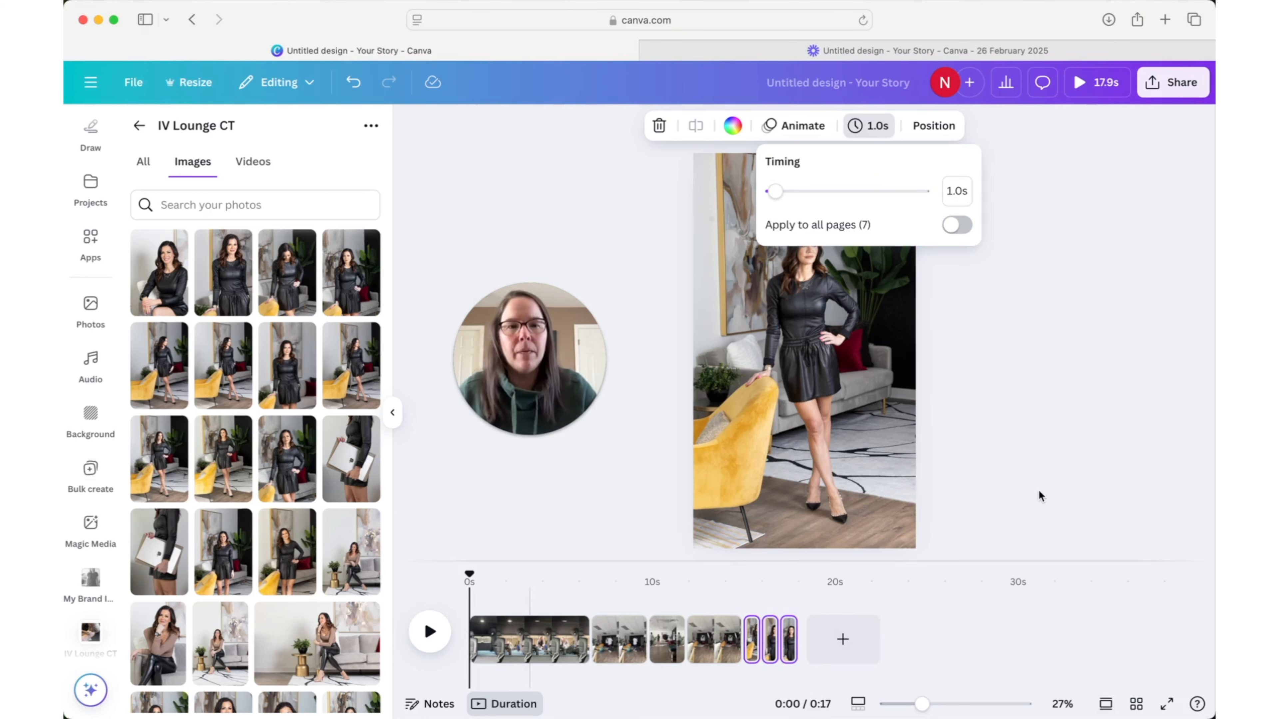
{"action": "left_click", "coordinate": [429, 632]}
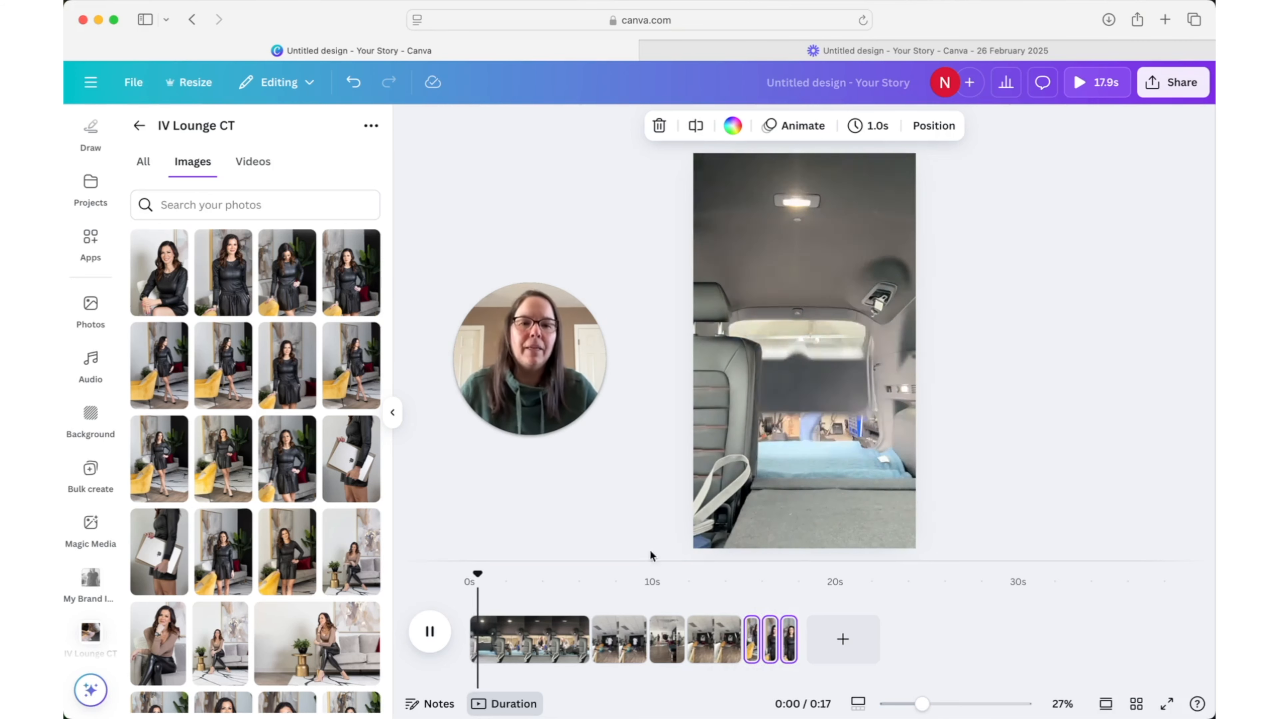
- Add an eighth page and fill it with the 10.8 s video clip of the yellow chair and teal stool
{"action": "left_click", "coordinate": [838, 638]}
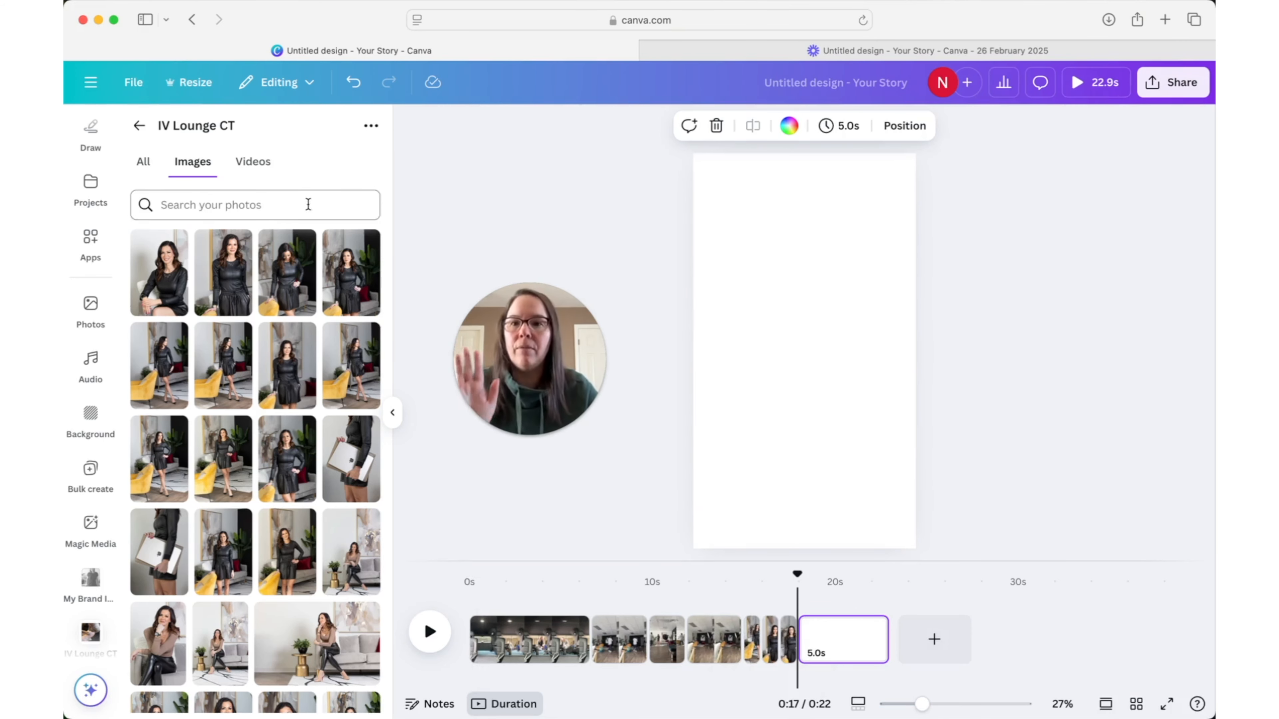
{"action": "left_click", "coordinate": [250, 160]}
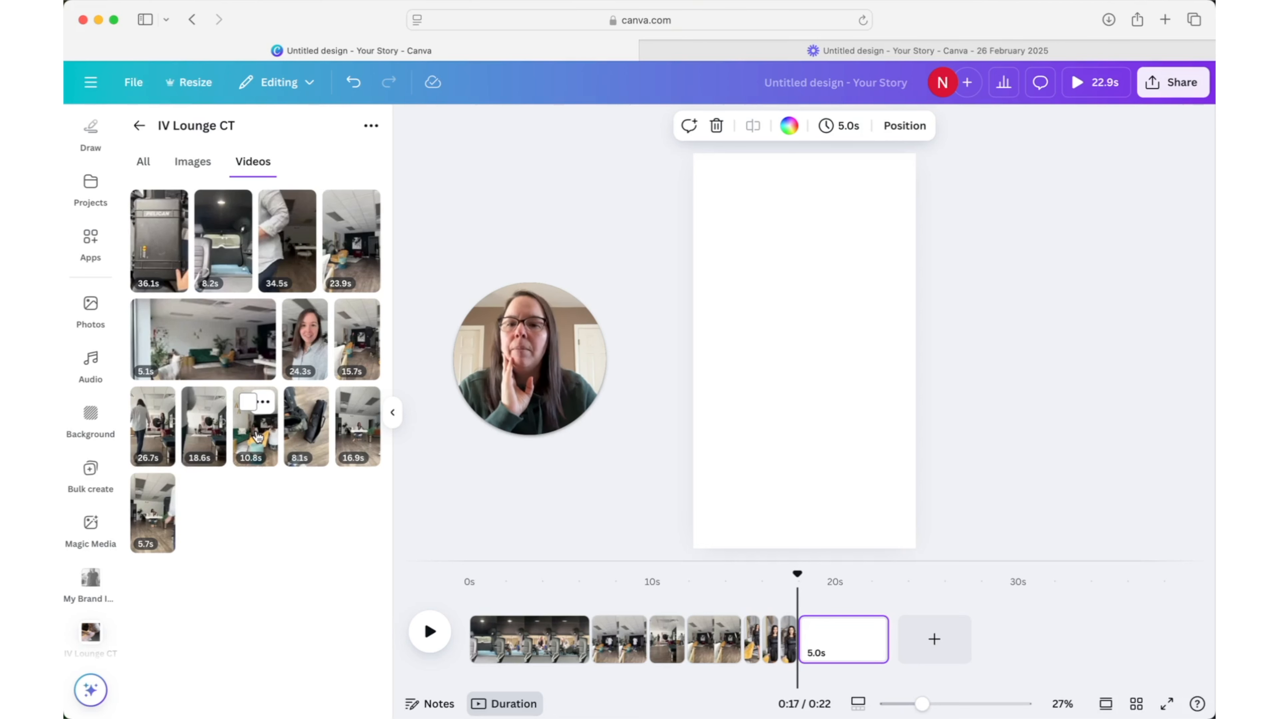
{"action": "left_click_drag", "start_coordinate": [257, 435], "coordinate": [701, 380]}
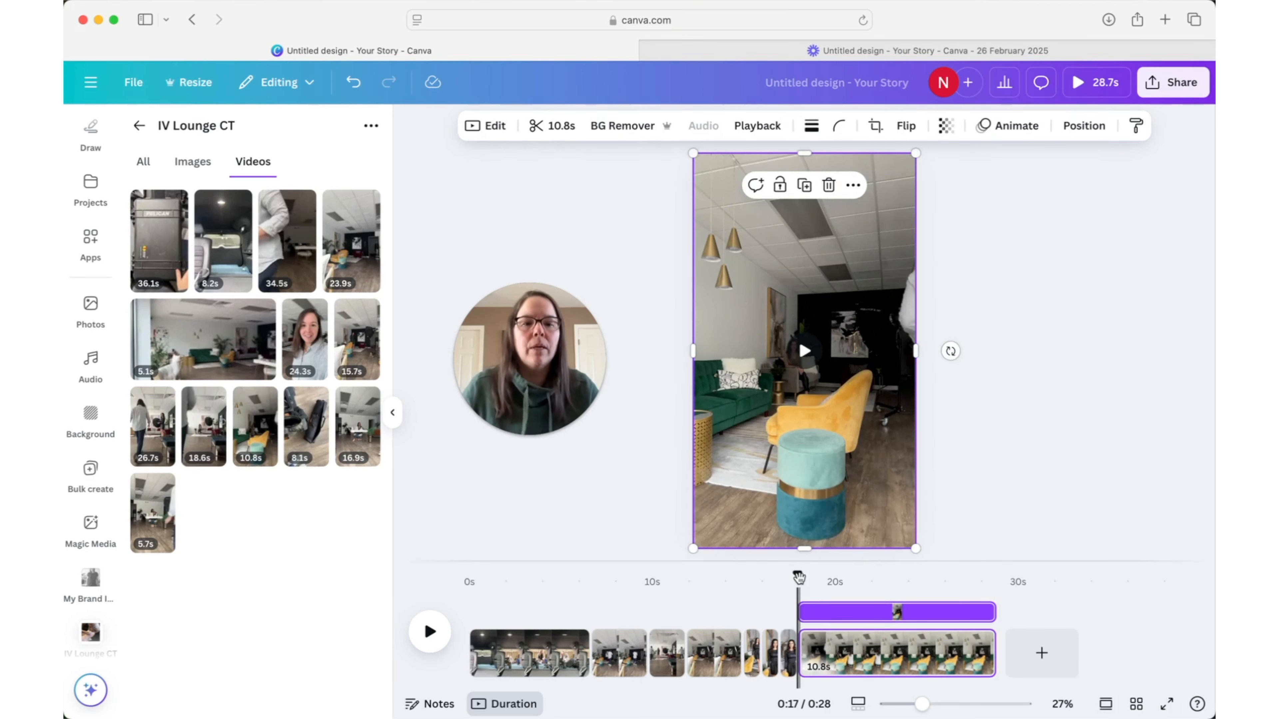
- Play the yellow chair clip and trim both its start and end to a length of 2.9 s
{"action": "key", "text": "space"}
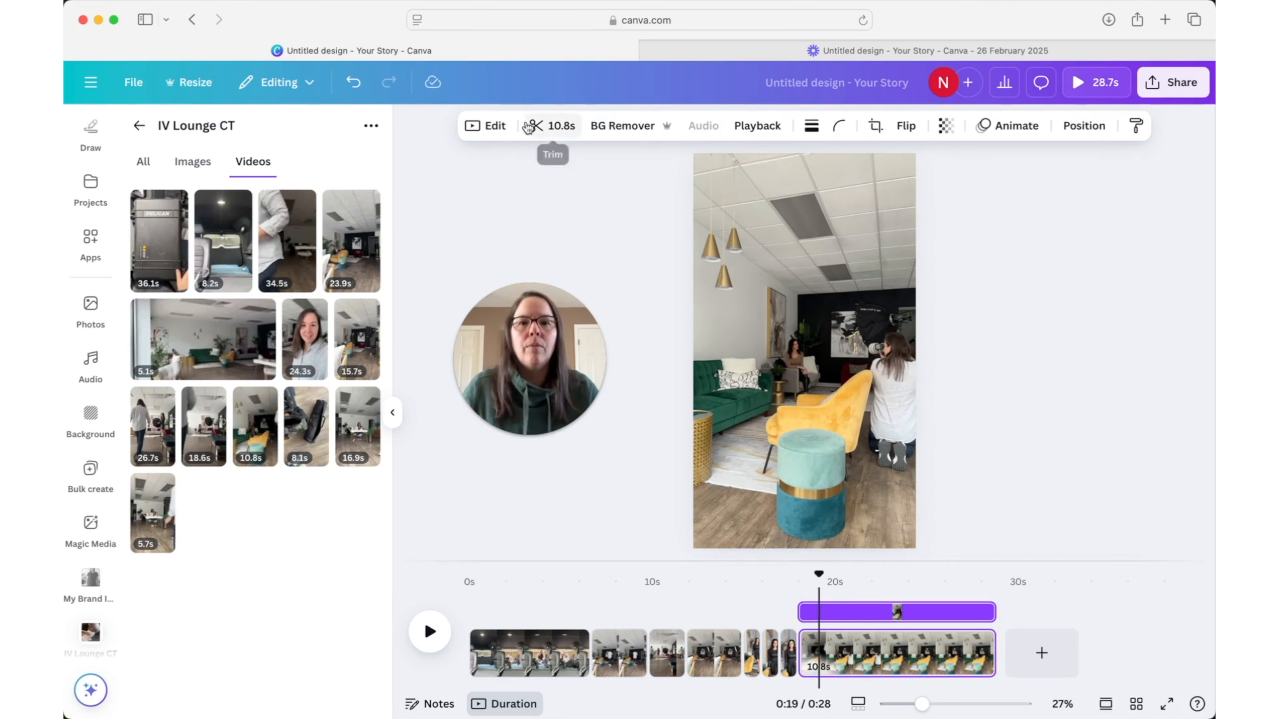
{"action": "left_click", "coordinate": [552, 125]}
{"action": "left_click_drag", "start_coordinate": [647, 126], "coordinate": [684, 130]}
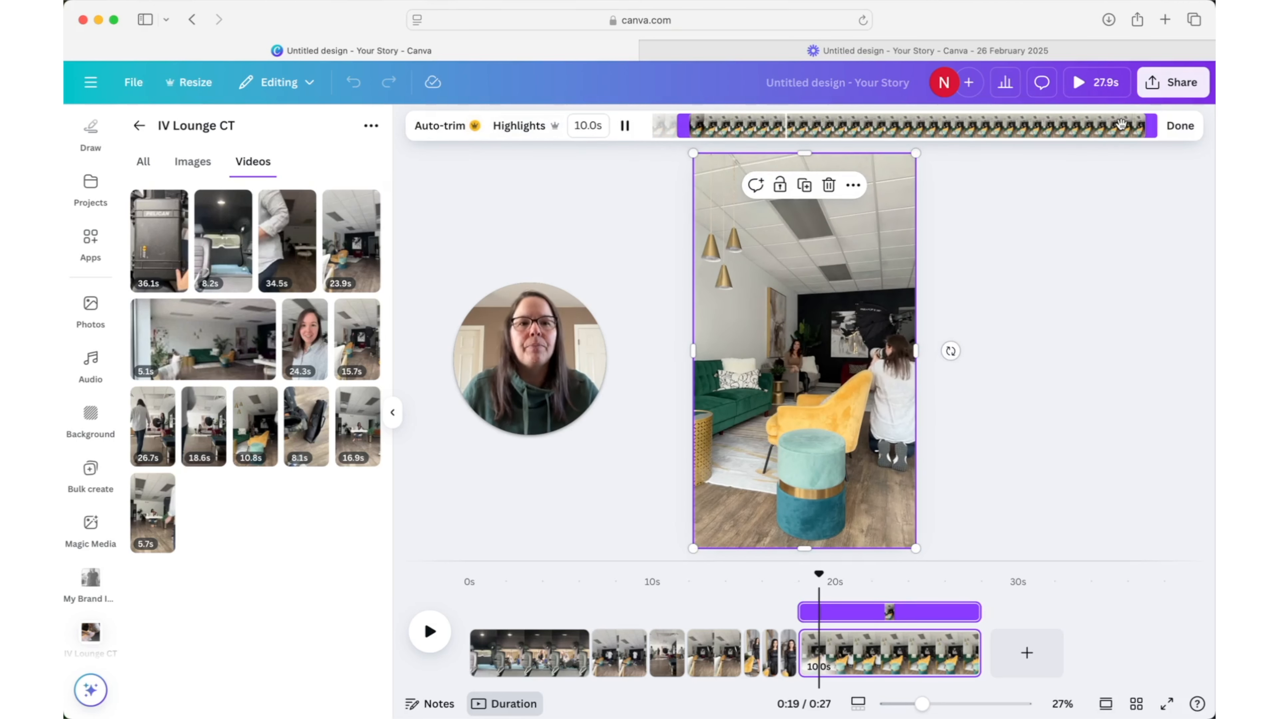
{"action": "left_click_drag", "start_coordinate": [1145, 127], "coordinate": [828, 132]}
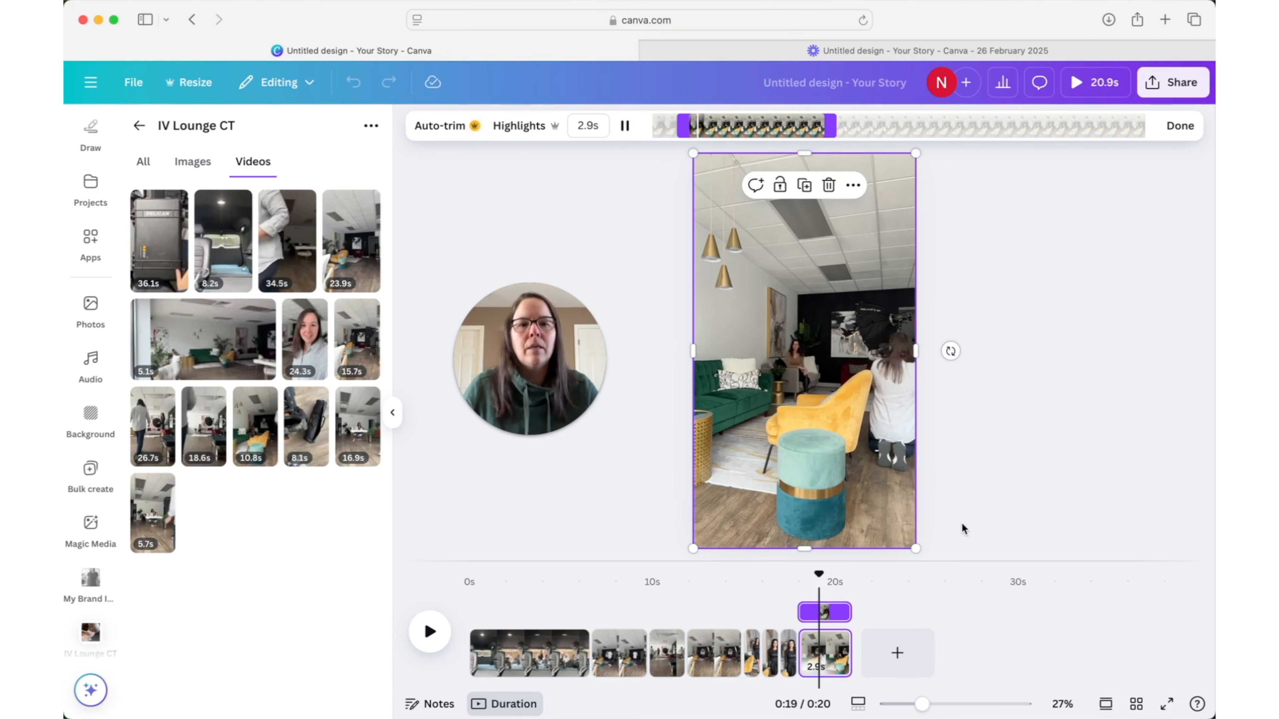
{"action": "left_click", "coordinate": [1180, 127]}
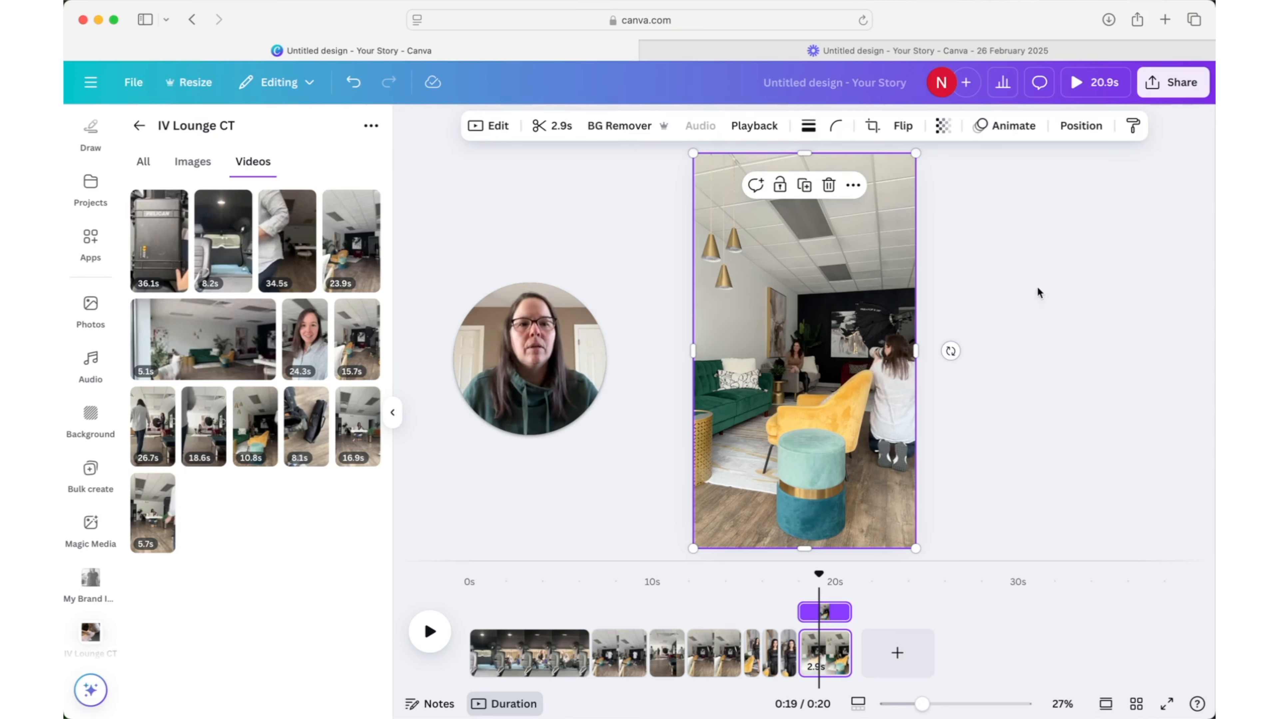
- Add a ninth page and fill it with the armchair portrait in the brown top with arms folded on the armrest
{"action": "left_click", "coordinate": [909, 662]}
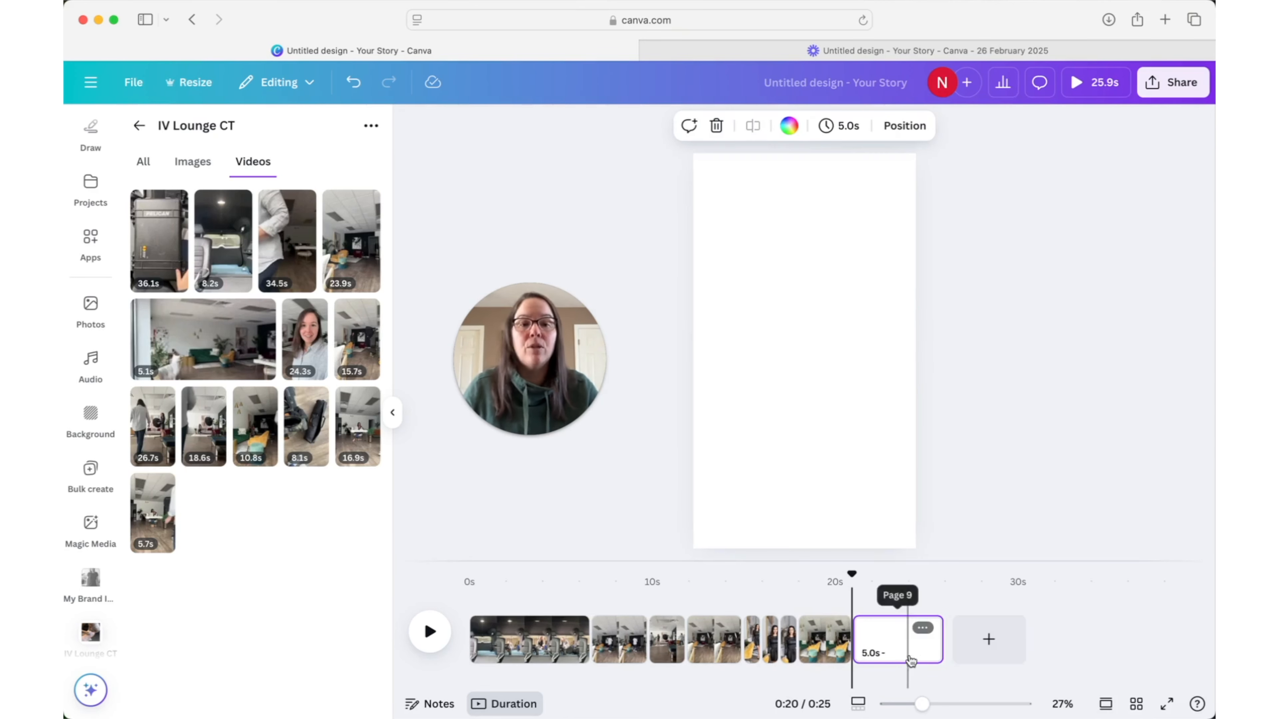
{"action": "left_click", "coordinate": [216, 169]}
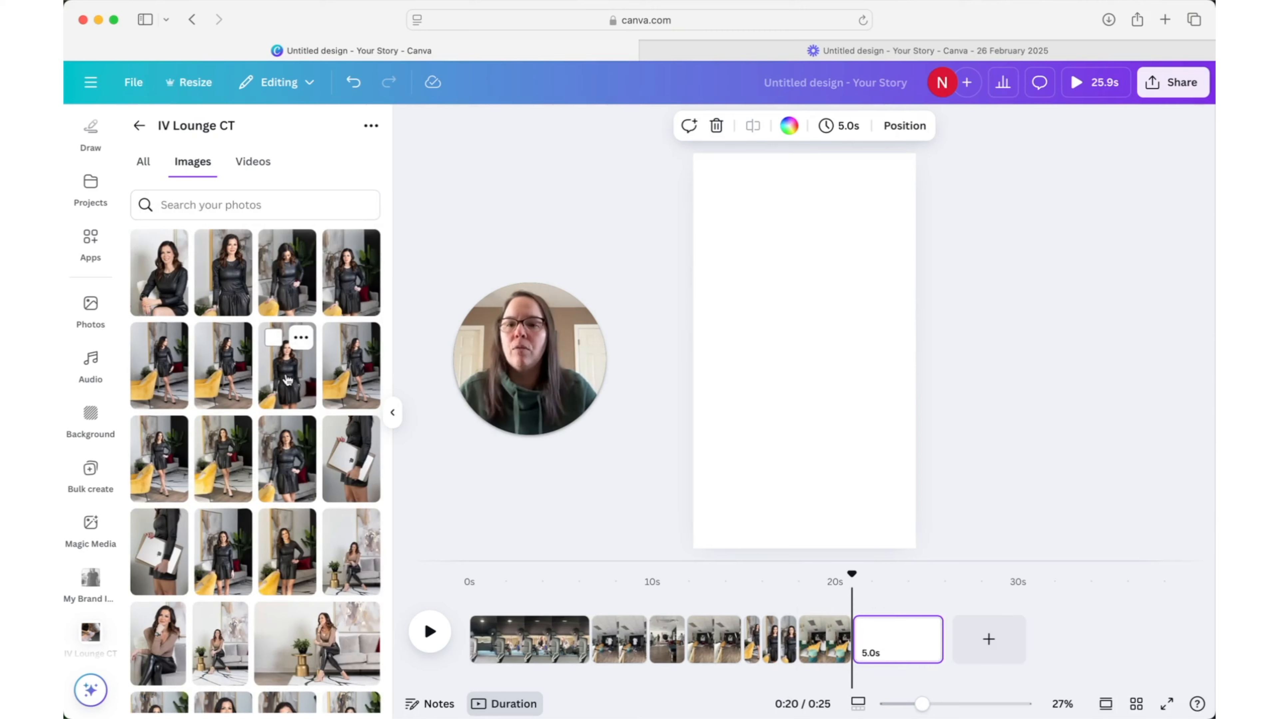
{"action": "scroll", "coordinate": [288, 378], "scroll_direction": "down", "scroll_amount": 6}
{"action": "scroll", "coordinate": [287, 379], "scroll_direction": "down", "scroll_amount": 3}
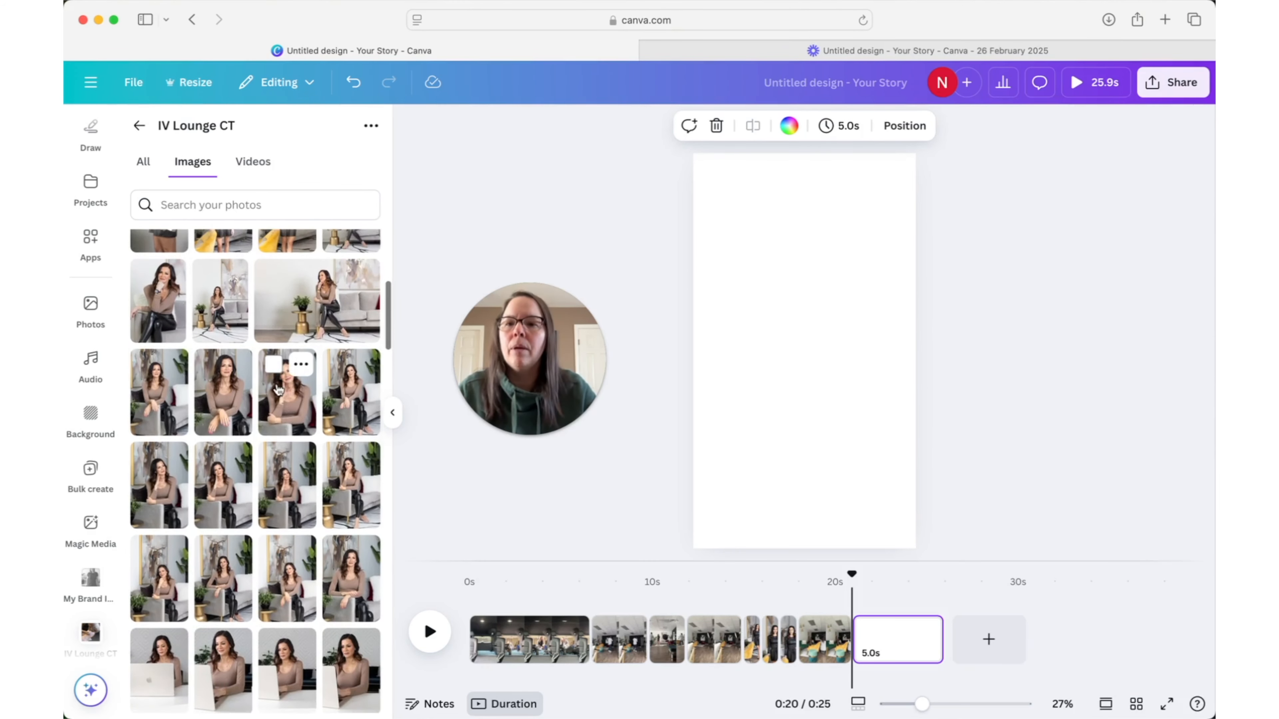
{"action": "left_click", "coordinate": [233, 498]}
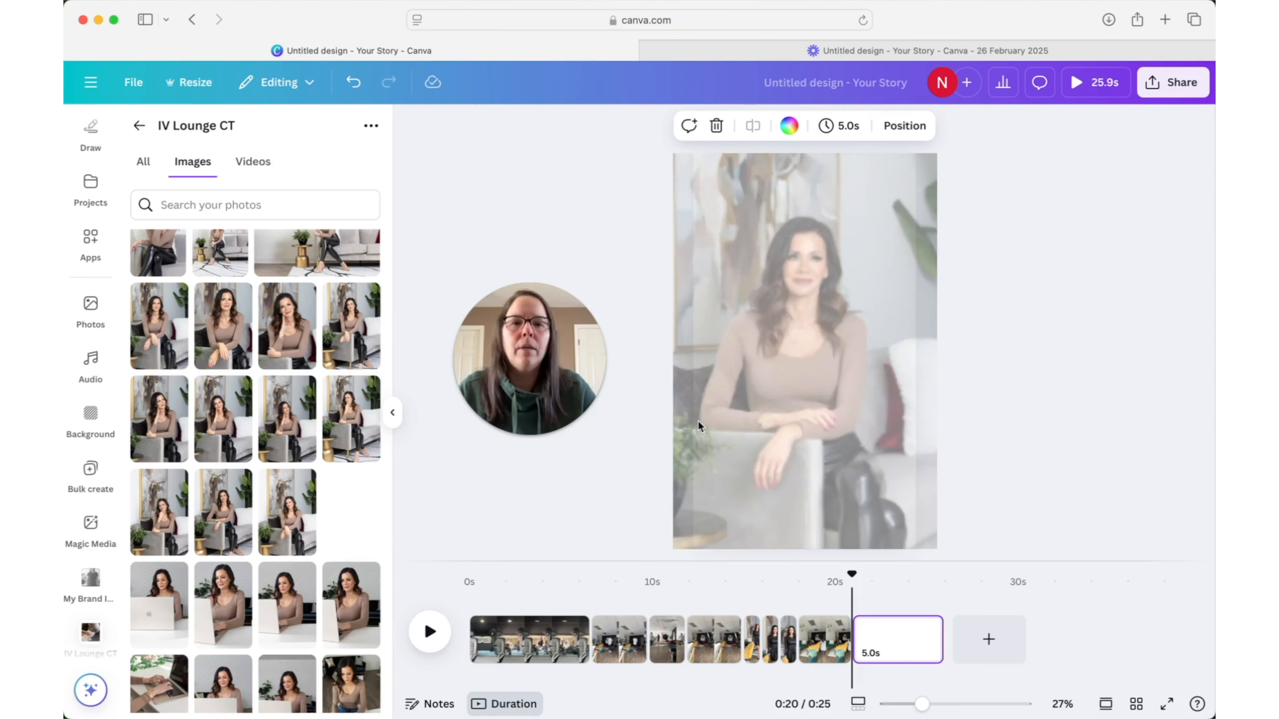
- Add a tenth page with the close-up portrait of hands draped over the armrest and an eleventh with the full-length hand-on-chin armchair portrait
{"action": "key", "text": "super+Return"}
{"action": "scroll", "coordinate": [216, 514], "scroll_direction": "up", "scroll_amount": 2}
{"action": "left_click_drag", "start_coordinate": [221, 395], "coordinate": [698, 342]}
{"action": "left_click", "coordinate": [1080, 639]}
{"action": "left_click_drag", "start_coordinate": [351, 391], "coordinate": [705, 374]}
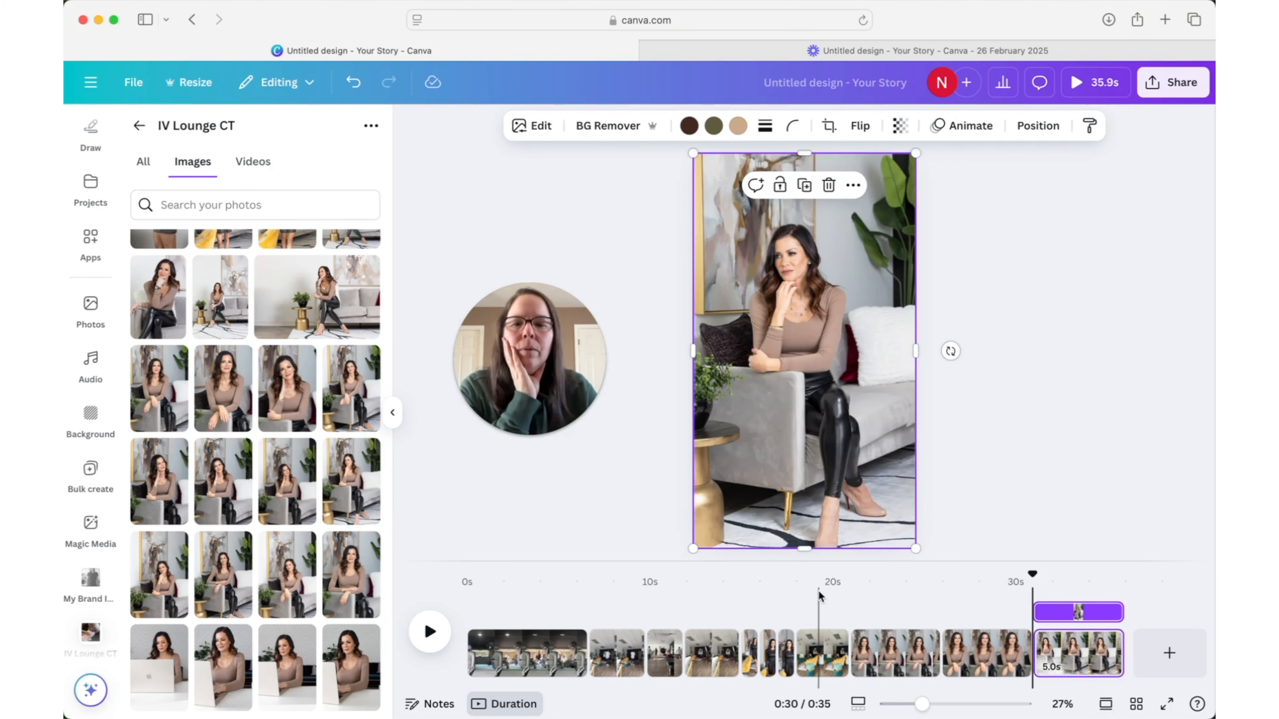
- Add a twelfth page, try several seated portraits on it, and remove the photo to leave the page blank
{"action": "key", "text": "super+Return"}
{"action": "left_click_drag", "start_coordinate": [166, 554], "coordinate": [713, 454]}
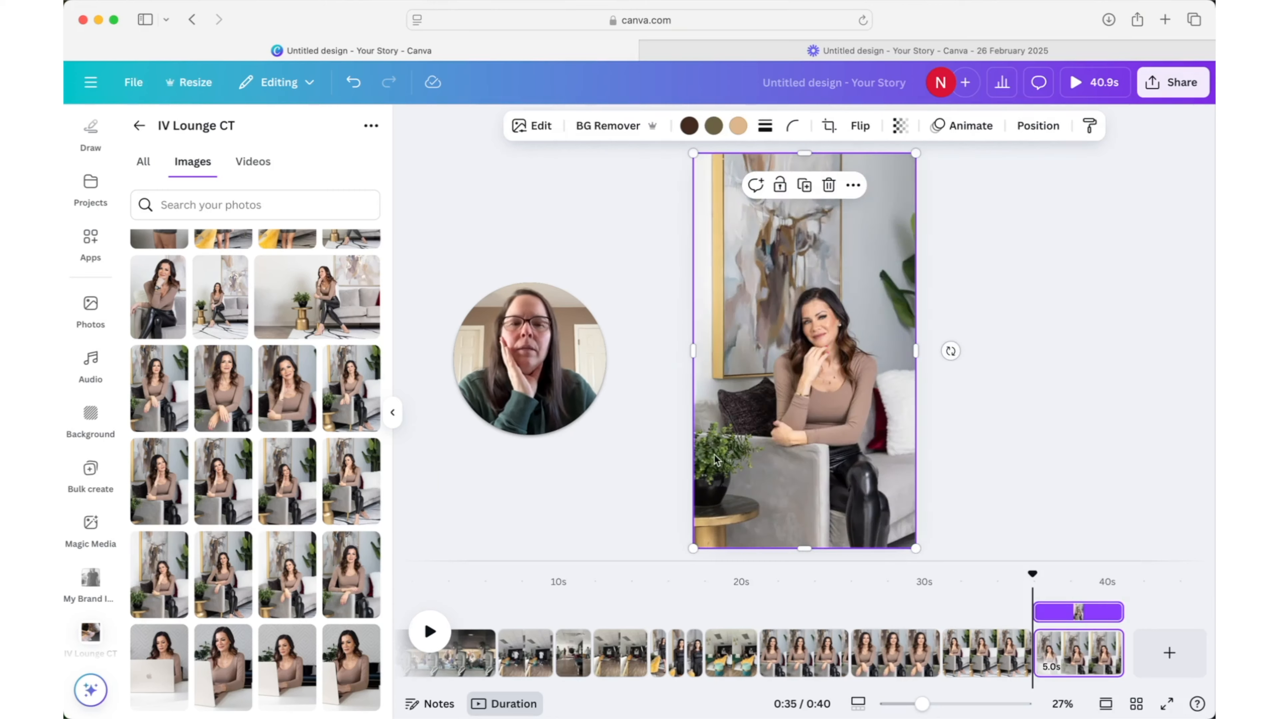
{"action": "left_click_drag", "start_coordinate": [300, 476], "coordinate": [720, 428]}
{"action": "left_click_drag", "start_coordinate": [336, 393], "coordinate": [715, 388]}
{"action": "left_click_drag", "start_coordinate": [295, 401], "coordinate": [715, 403]}
{"action": "left_click_drag", "start_coordinate": [232, 403], "coordinate": [704, 386]}
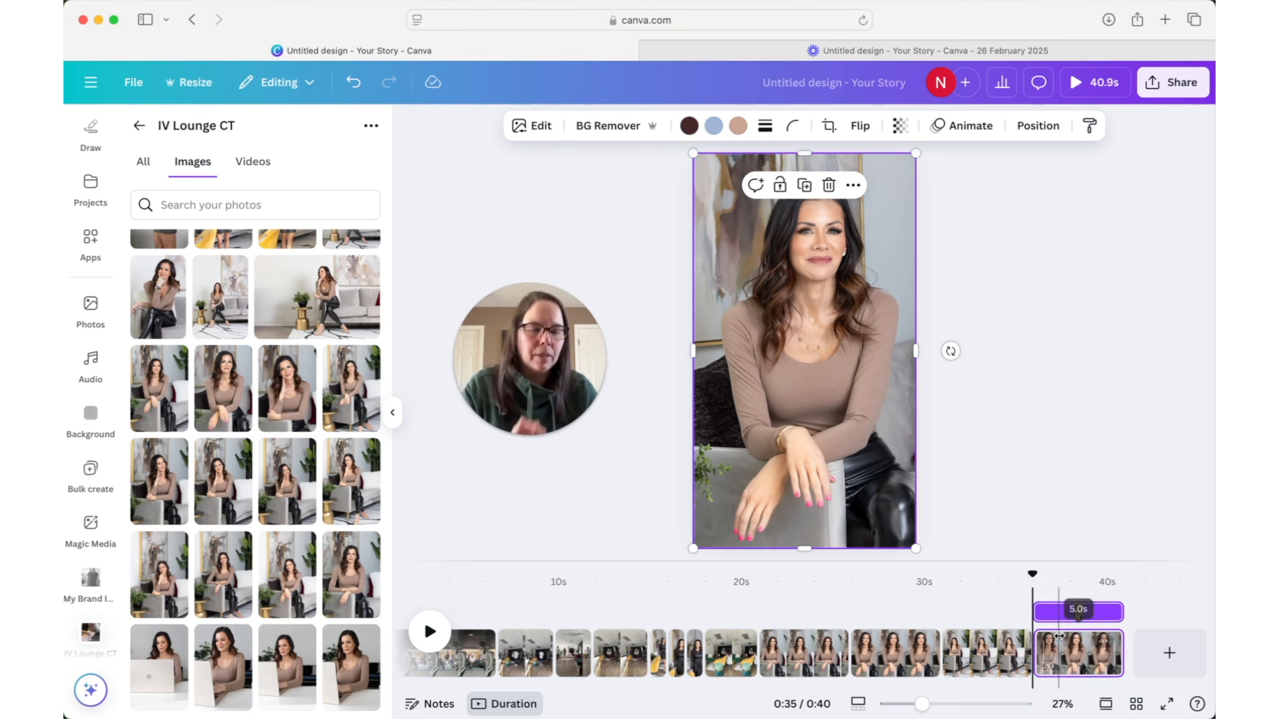
{"action": "key", "text": "Delete"}
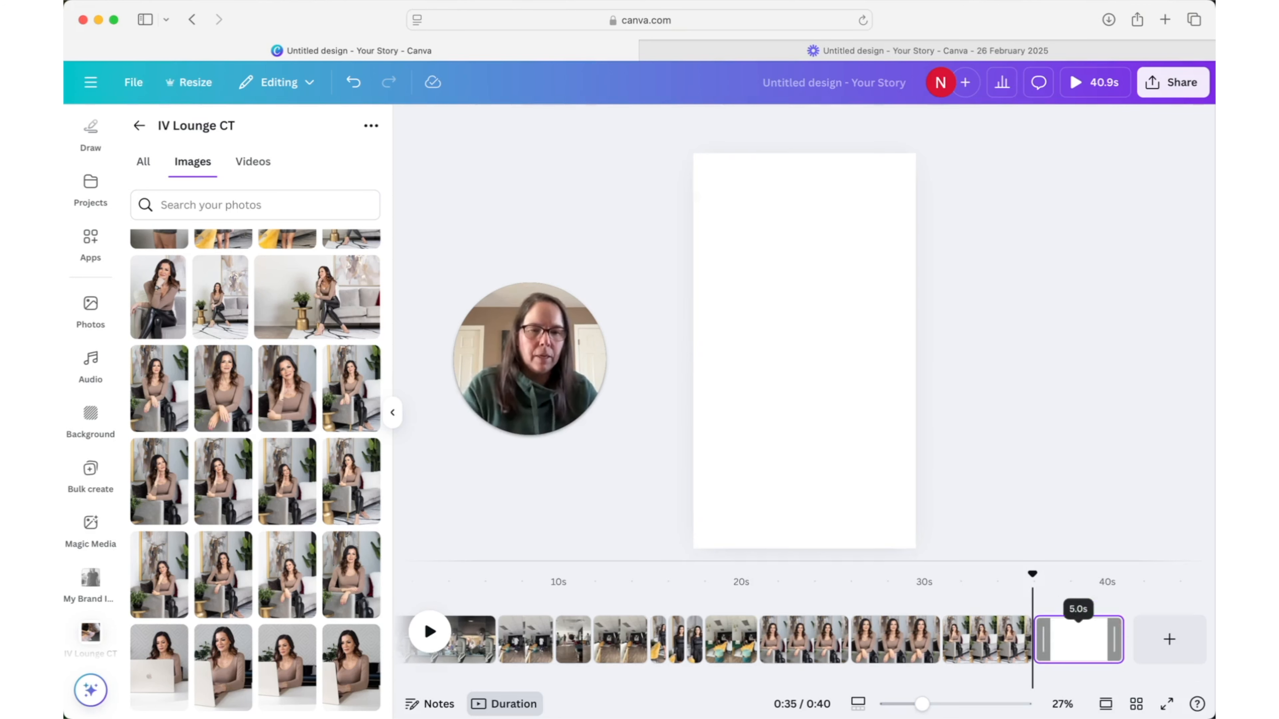
- Set the duration of photo pages 9 to 11 together to 1.0 s each and play the sequence from the eighth page's clip
{"action": "left_click", "coordinate": [985, 652]}
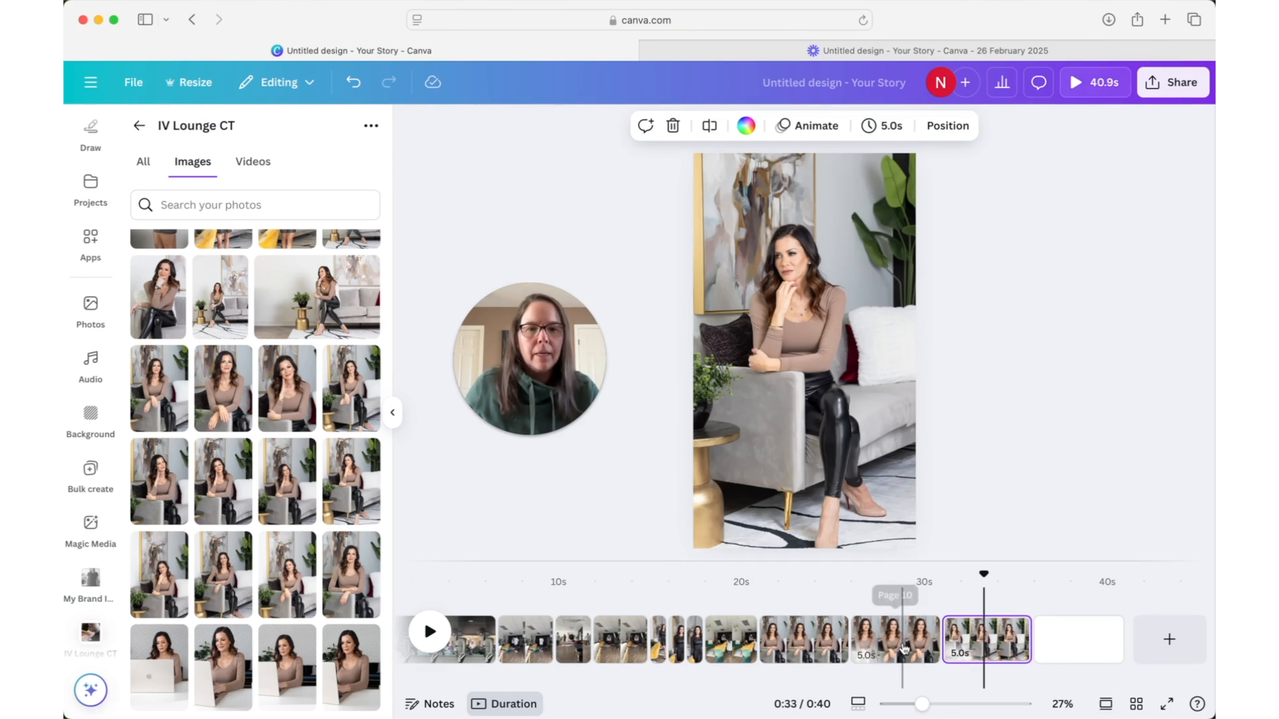
{"action": "left_click", "coordinate": [886, 647], "text": "shift"}
{"action": "left_click", "coordinate": [809, 645], "text": "shift"}
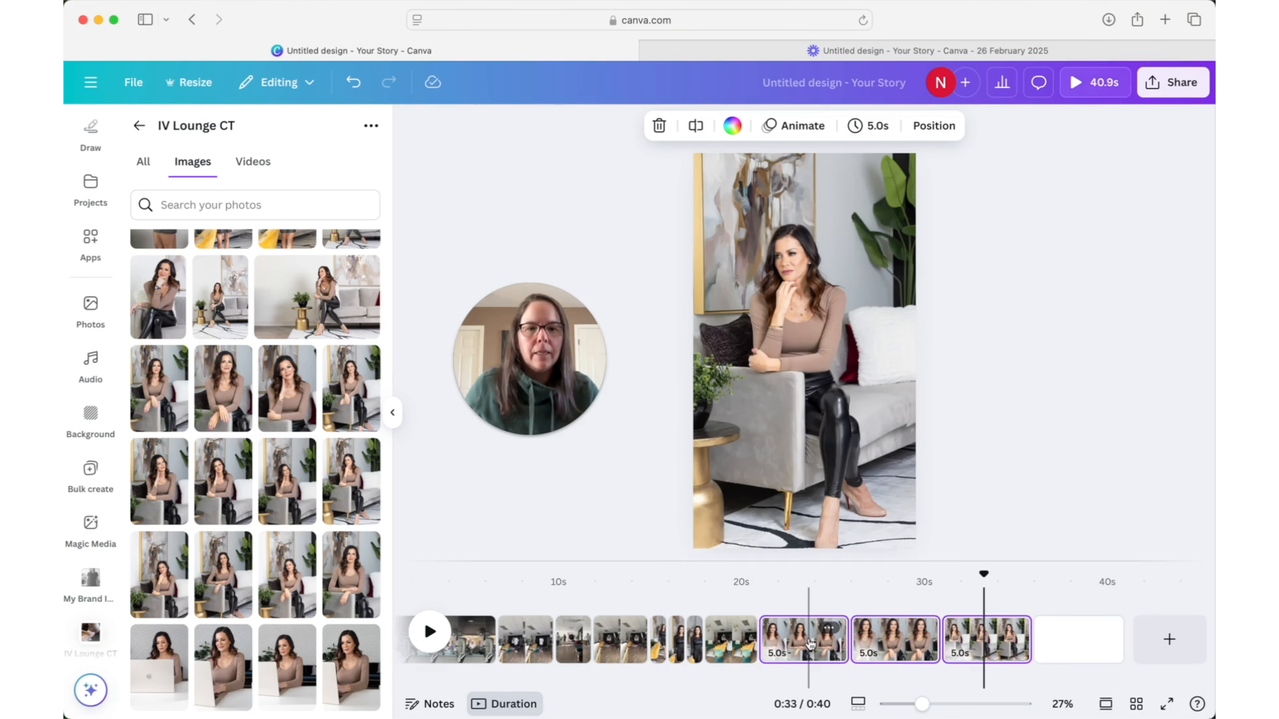
{"action": "left_click", "coordinate": [869, 127]}
{"action": "key", "text": "Return"}
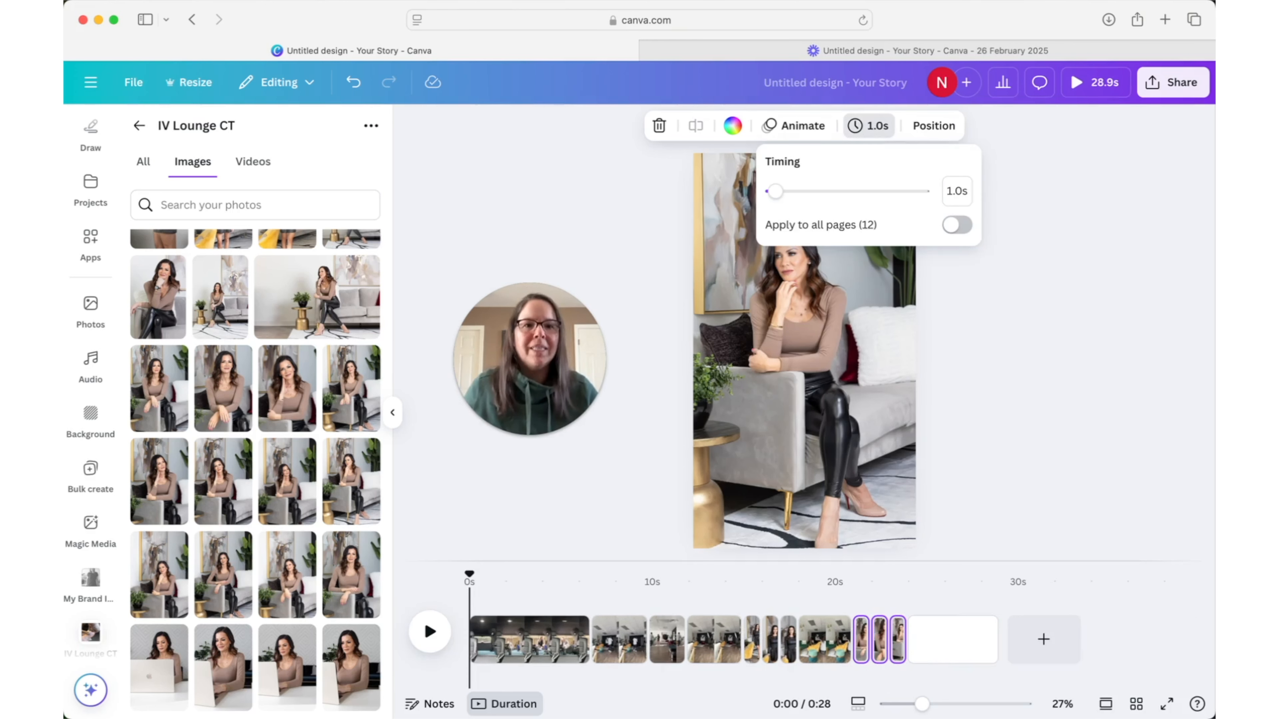
{"action": "left_click", "coordinate": [798, 584]}
{"action": "key", "text": "space"}
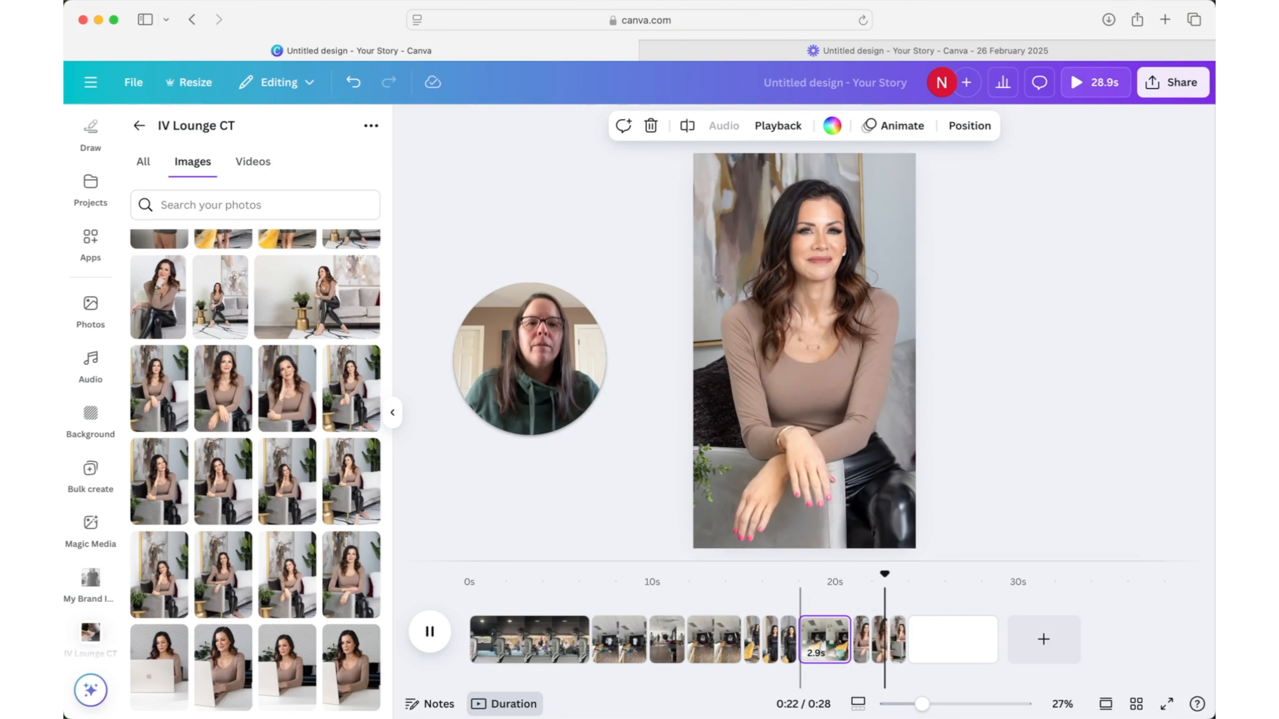
- Fill the blank twelfth page with the 16.9 s video clip of the woman sitting at the white desk
{"action": "left_click", "coordinate": [958, 646]}
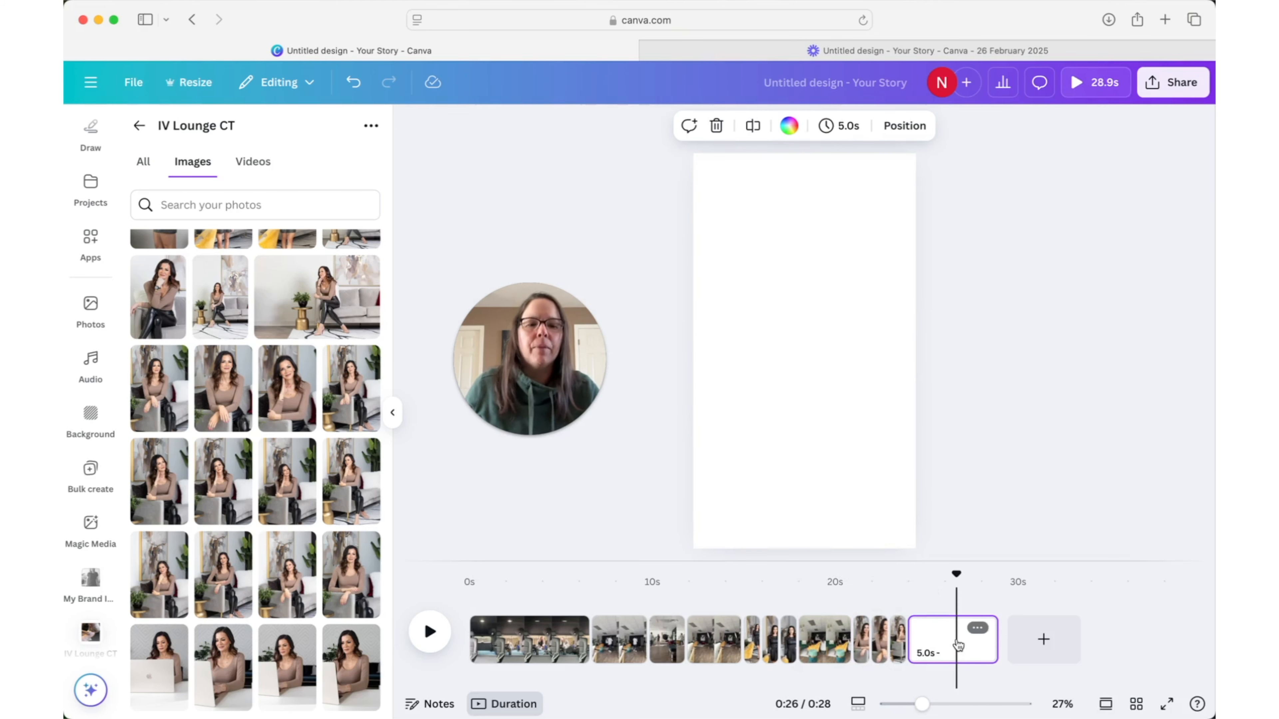
{"action": "left_click", "coordinate": [253, 160]}
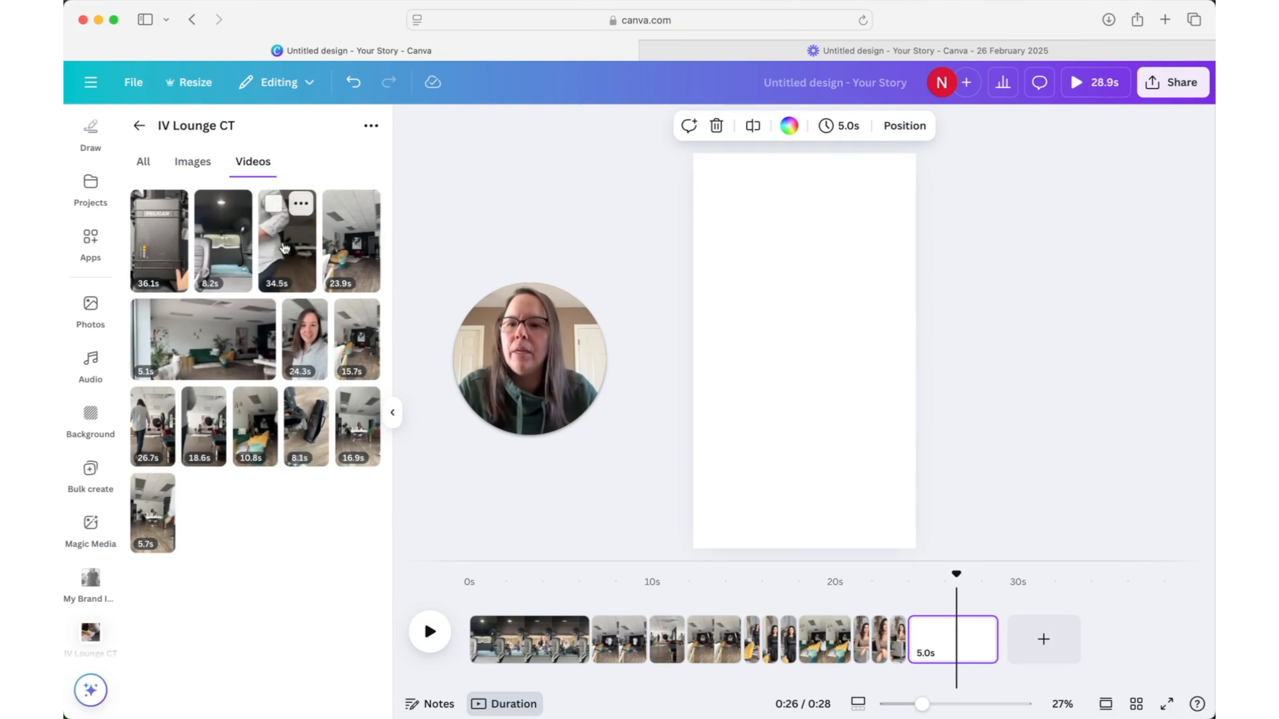
{"action": "left_click", "coordinate": [358, 440]}
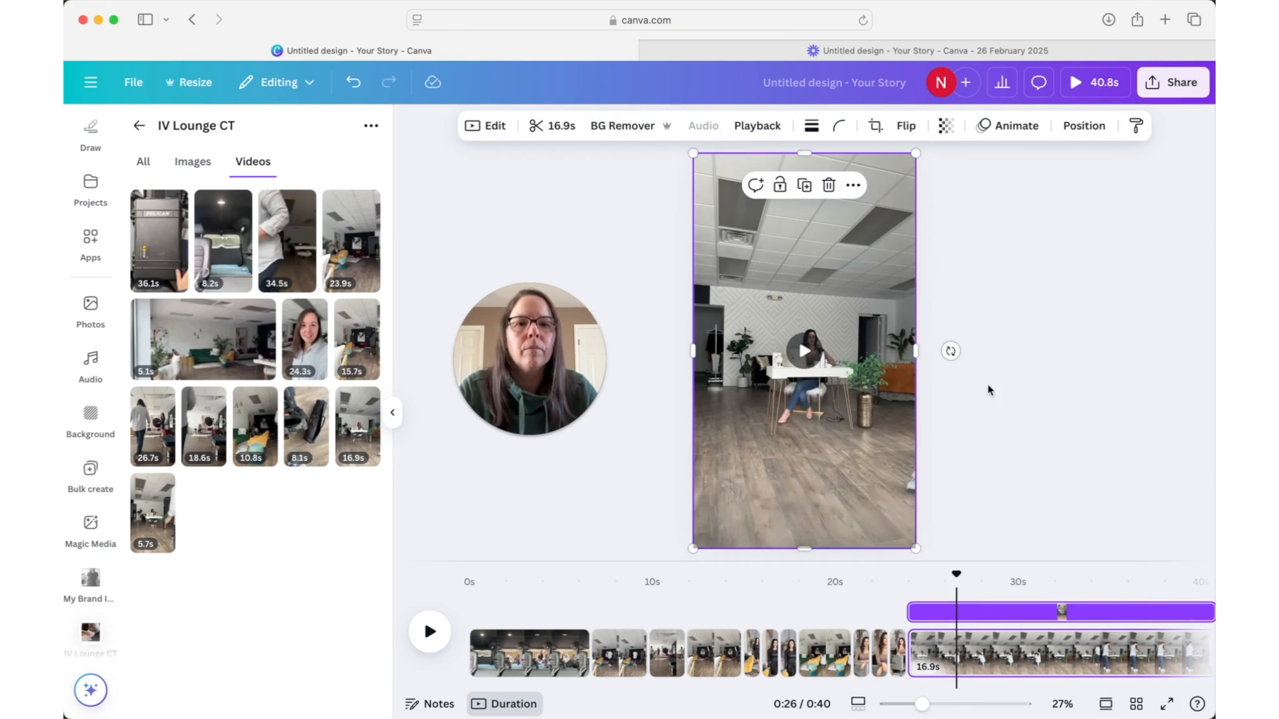
- Rotate the desk clip slightly to level it and enlarge it from two opposite corners to cover the page
{"action": "left_click_drag", "start_coordinate": [952, 351], "coordinate": [956, 352]}
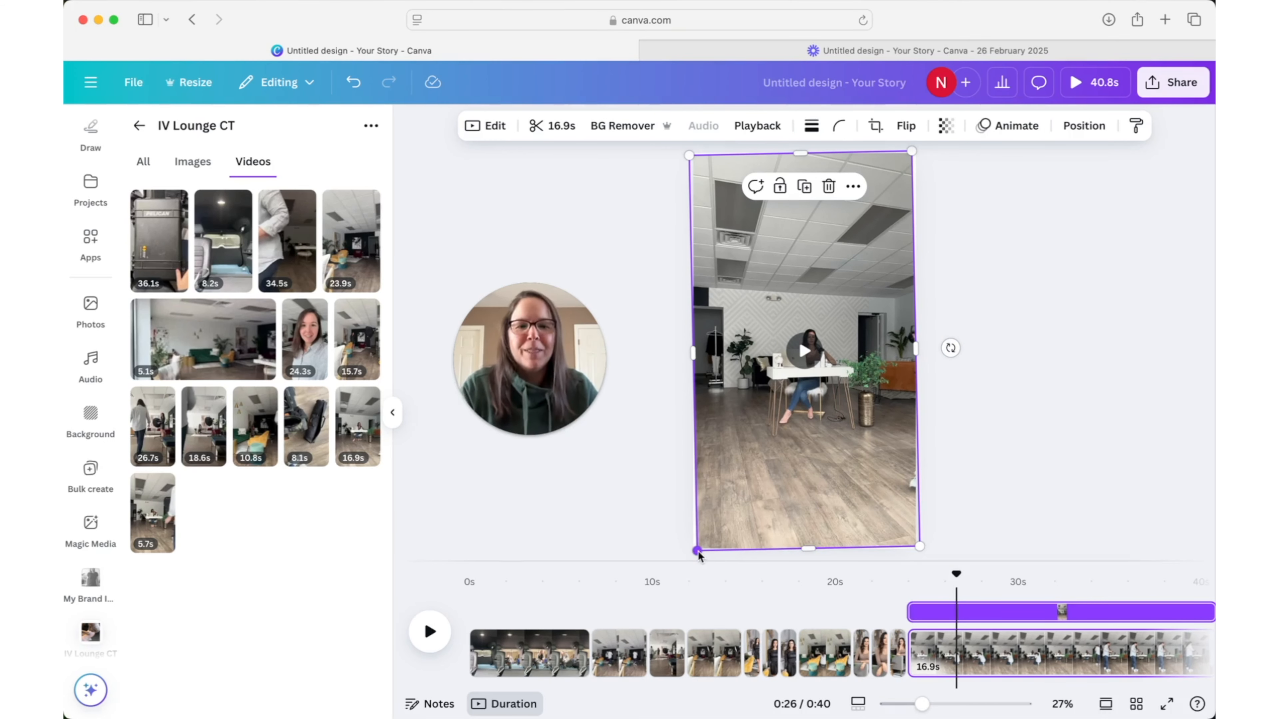
{"action": "left_click_drag", "start_coordinate": [698, 554], "coordinate": [695, 556]}
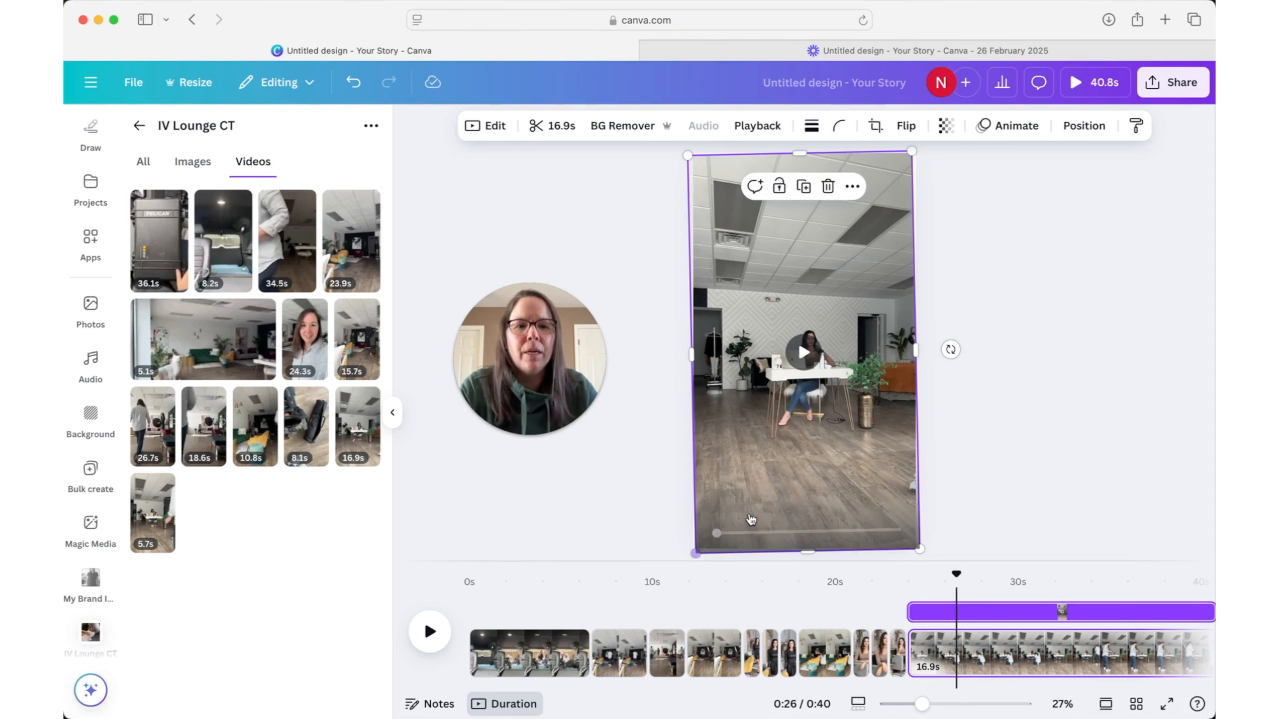
{"action": "left_click_drag", "start_coordinate": [912, 152], "coordinate": [915, 144]}
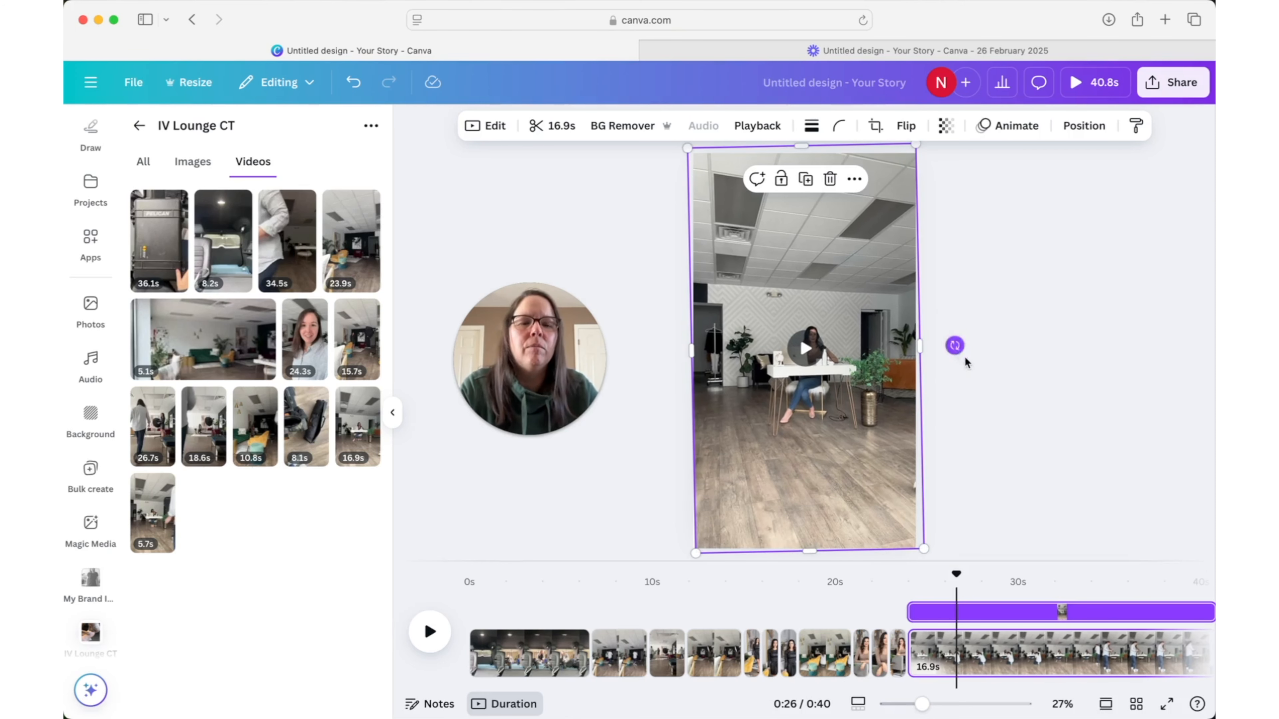
{"action": "left_click", "coordinate": [945, 389]}
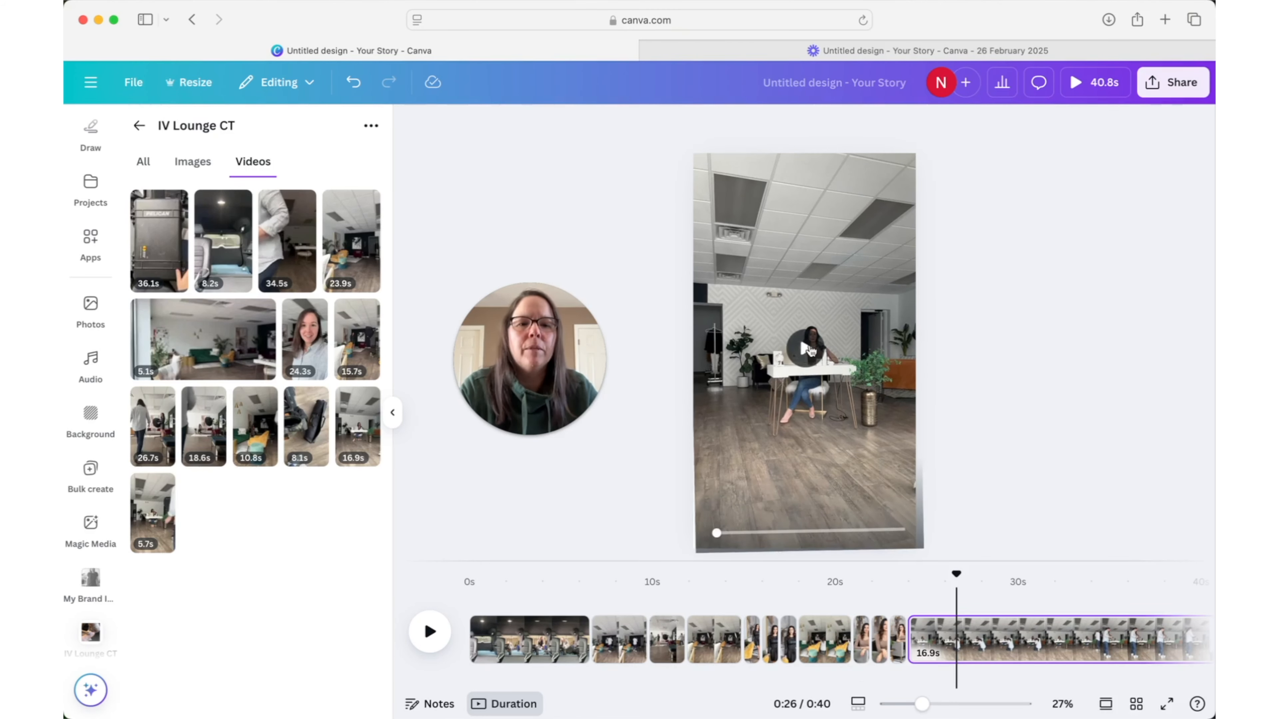
- Play the desk clip and trim both its start and end to a 2.3 s section from its second half
{"action": "left_click", "coordinate": [806, 349]}
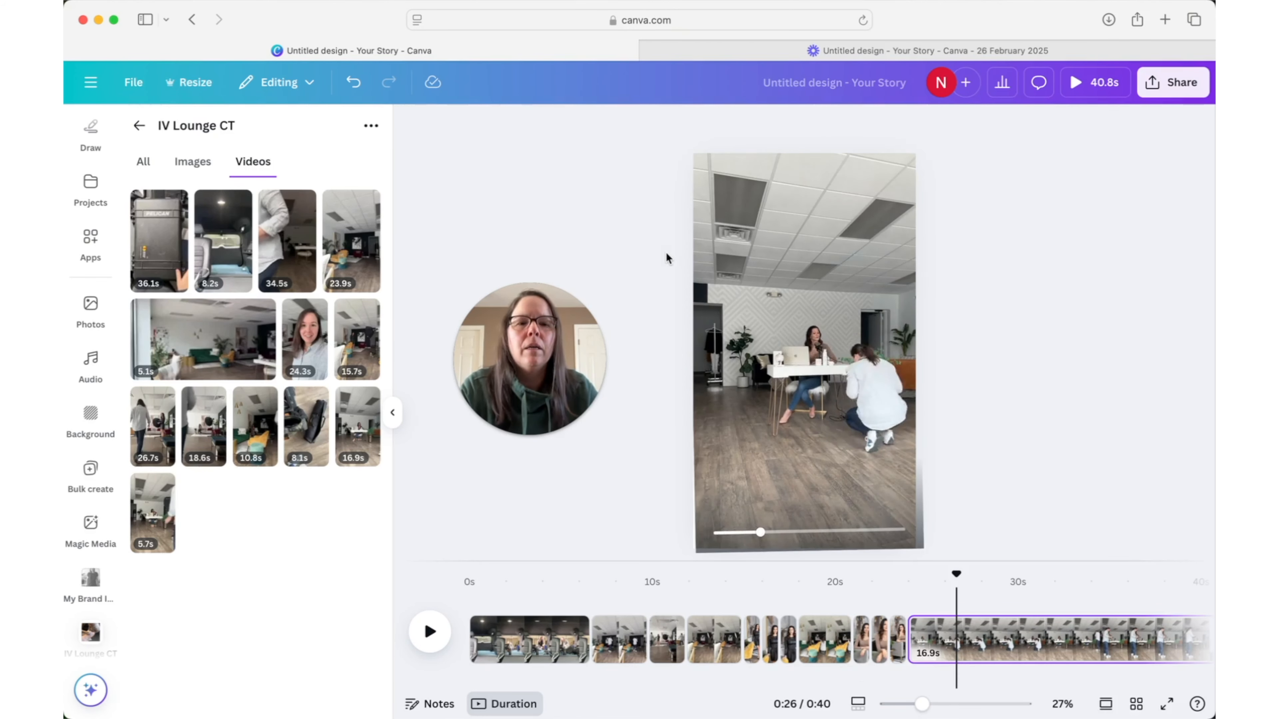
{"action": "scroll", "coordinate": [1027, 635], "scroll_direction": "right", "scroll_amount": 3}
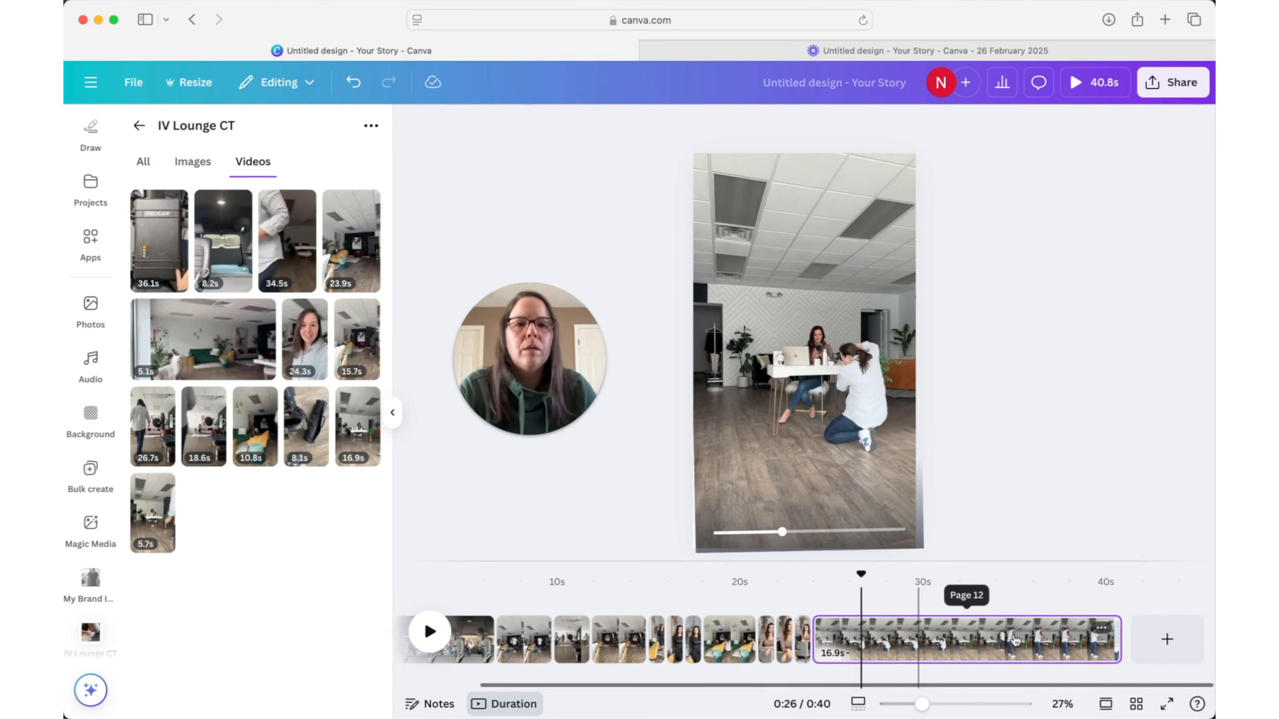
{"action": "left_click", "coordinate": [848, 425]}
{"action": "left_click", "coordinate": [554, 126]}
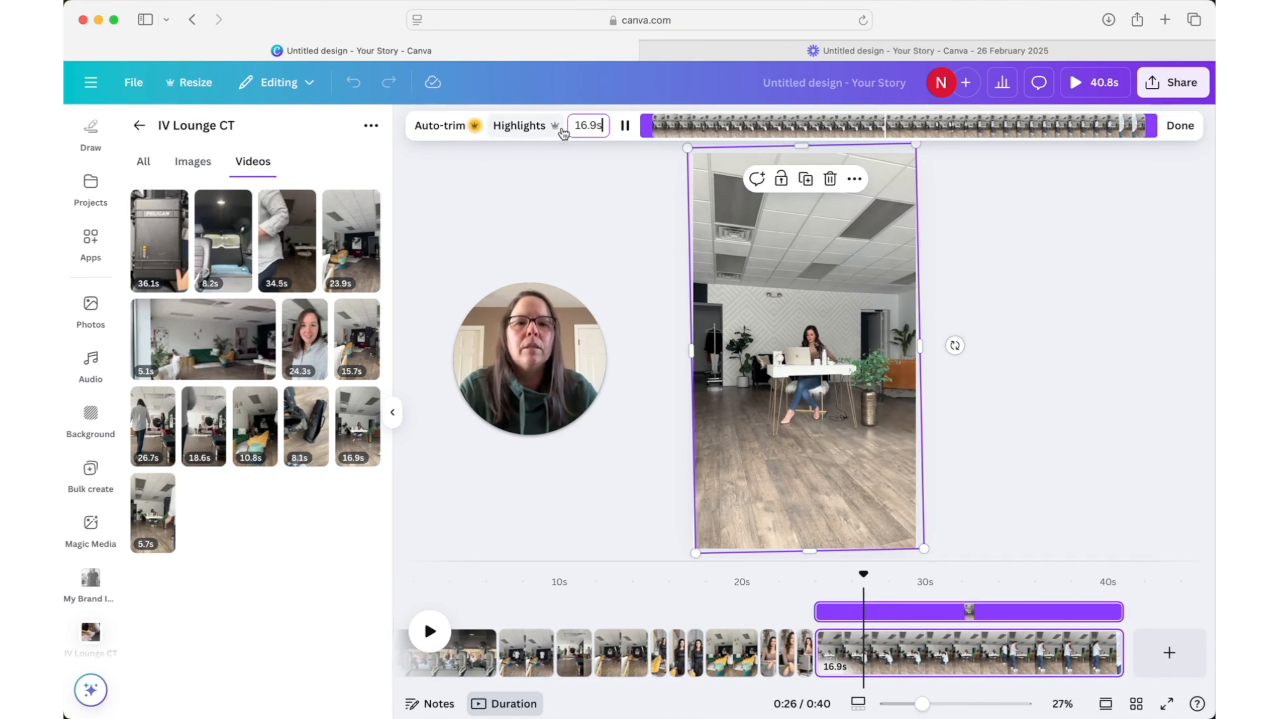
{"action": "left_click_drag", "start_coordinate": [653, 121], "coordinate": [909, 119]}
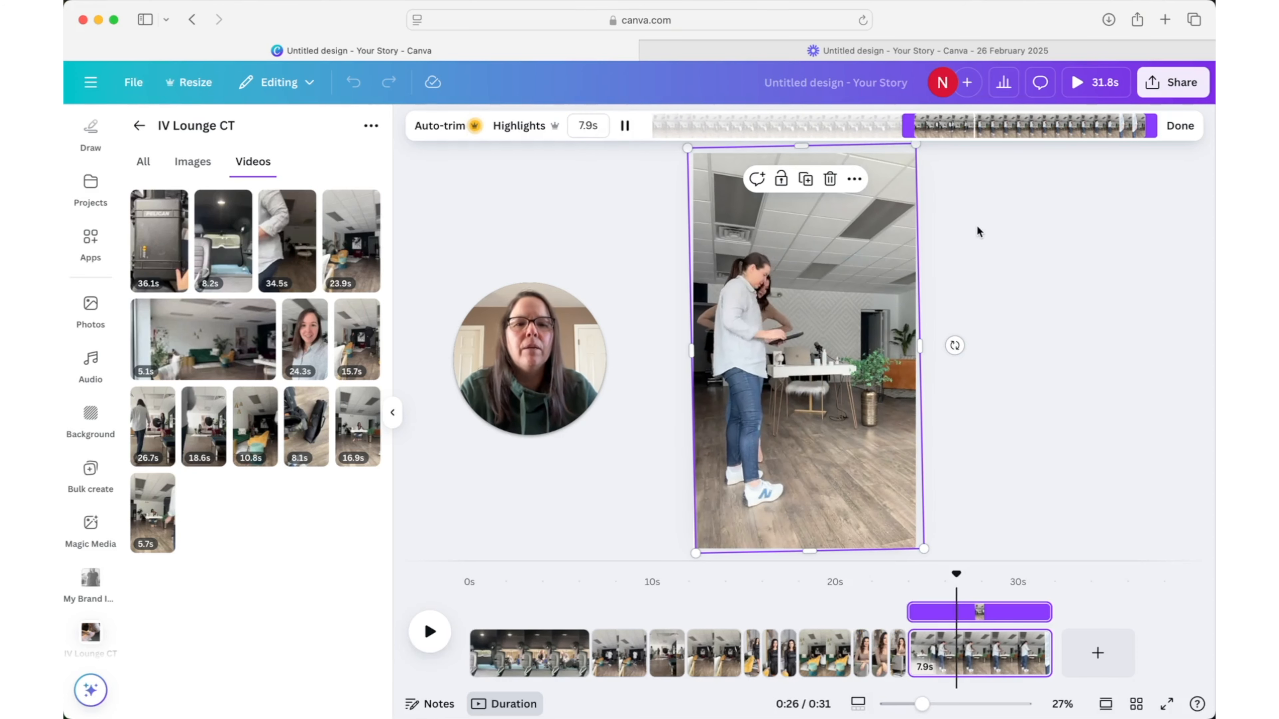
{"action": "left_click_drag", "start_coordinate": [1149, 130], "coordinate": [987, 140]}
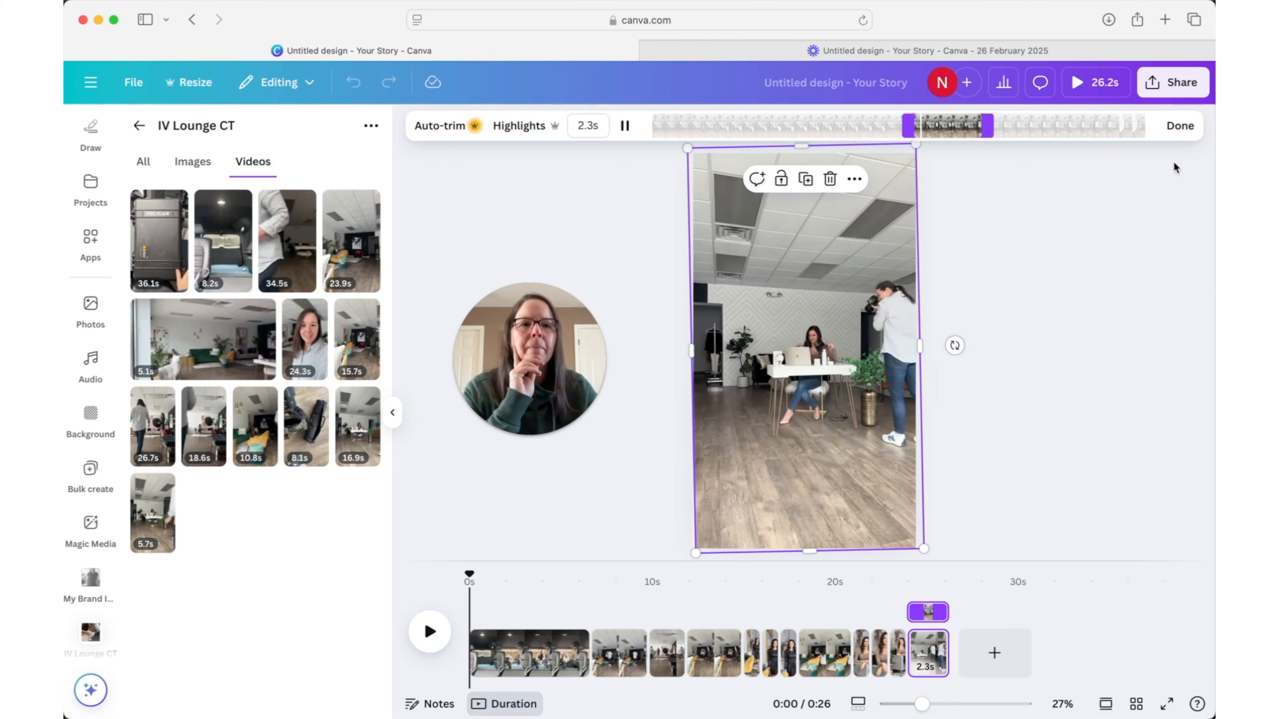
{"action": "left_click", "coordinate": [1179, 126]}
- Add a thirteenth page and fill it with a photo of the woman at the desk microphone
{"action": "left_click", "coordinate": [995, 653]}
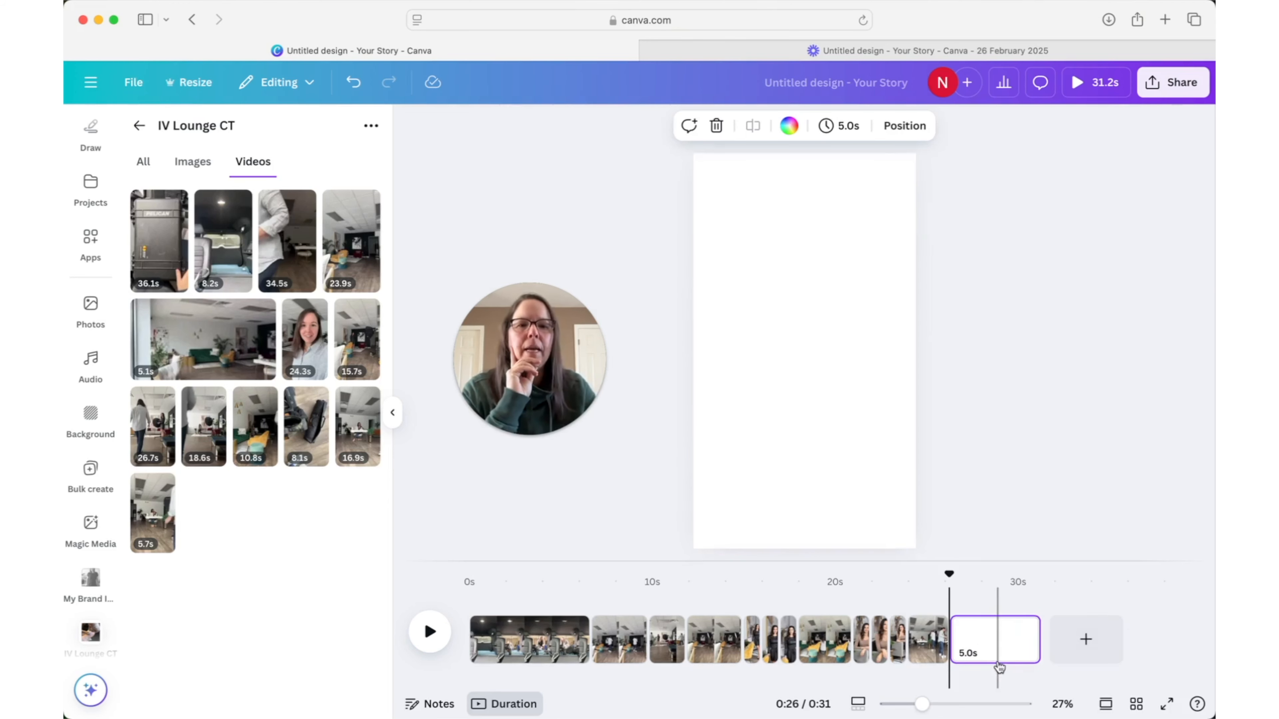
{"action": "left_click", "coordinate": [201, 165]}
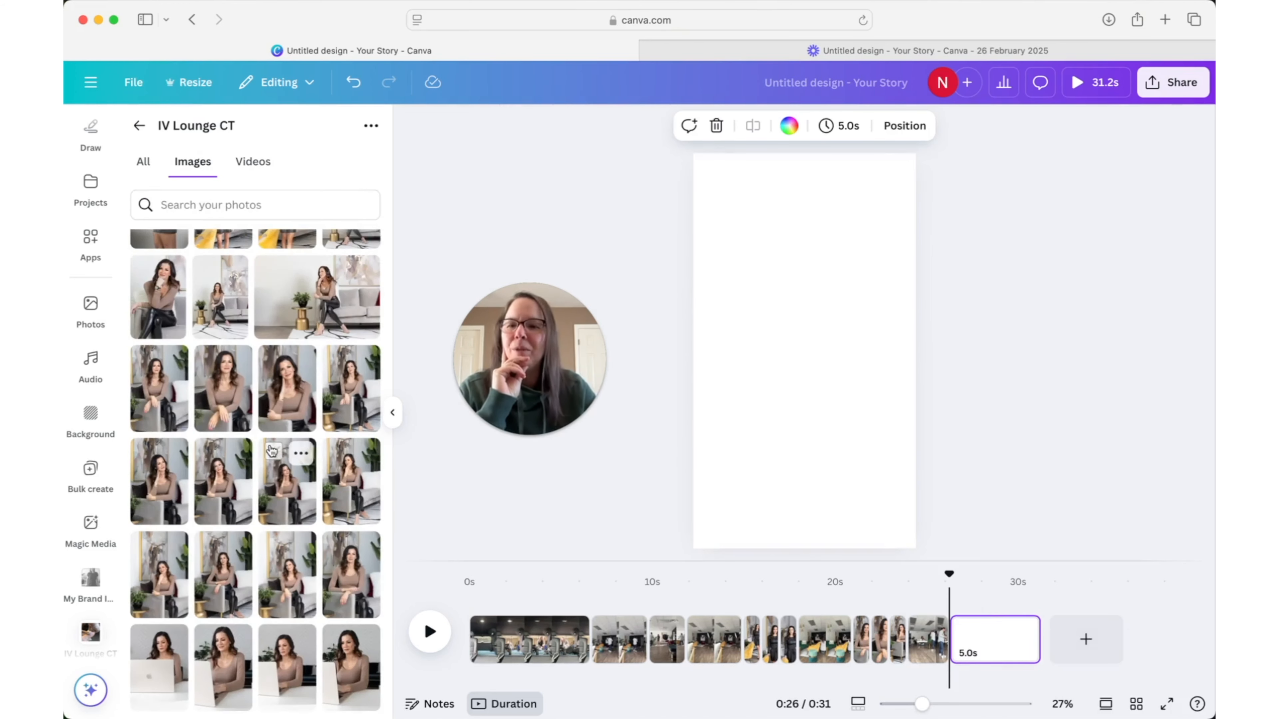
{"action": "scroll", "coordinate": [270, 450], "scroll_direction": "down", "scroll_amount": 10}
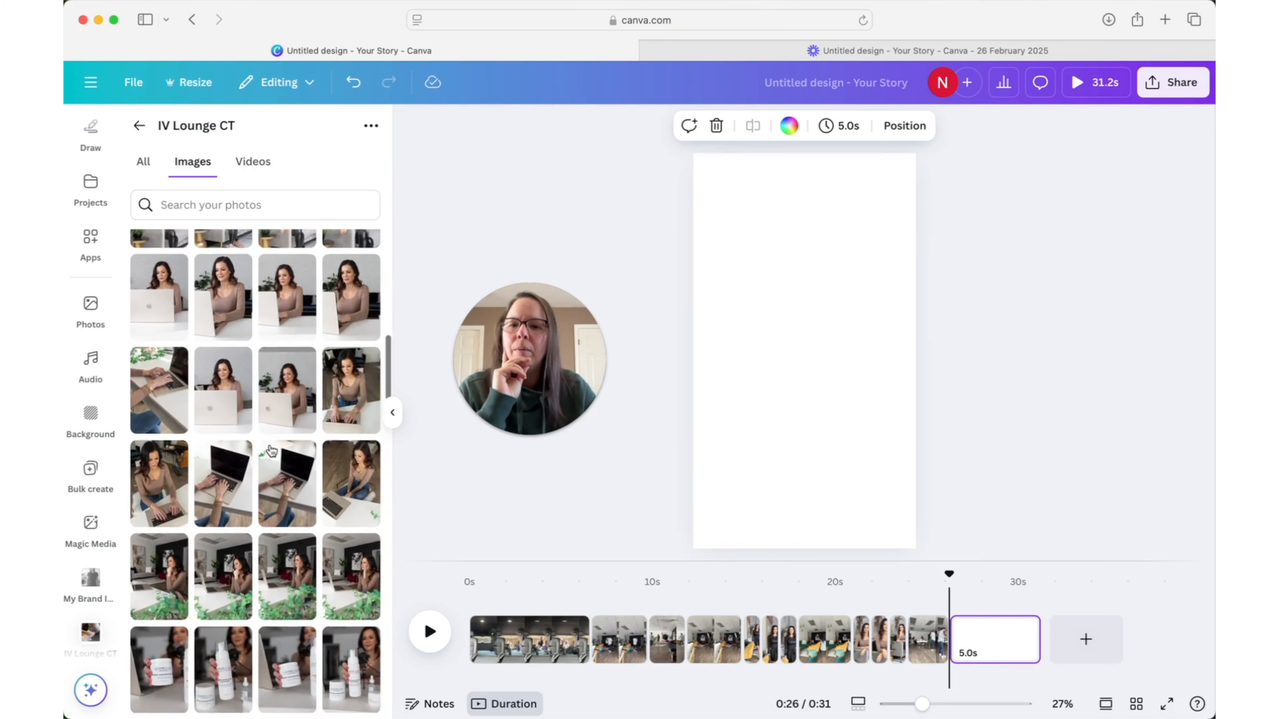
{"action": "scroll", "coordinate": [271, 450], "scroll_direction": "down", "scroll_amount": 6}
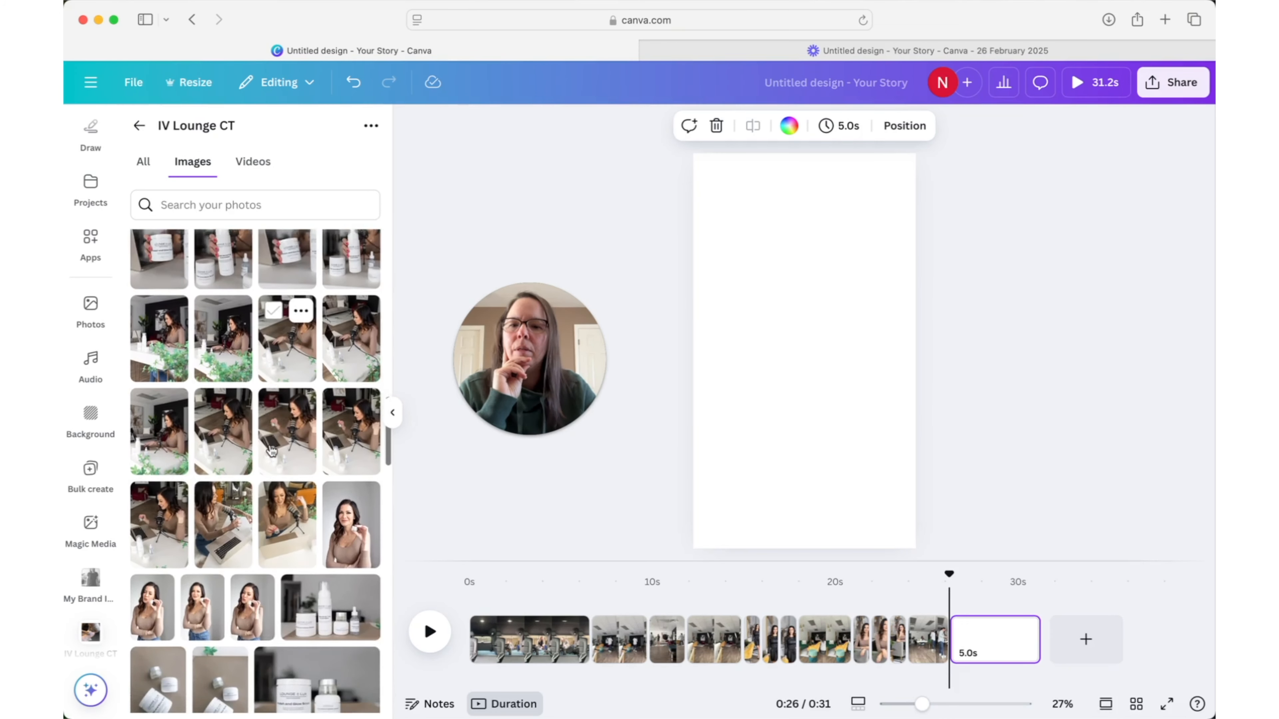
{"action": "left_click_drag", "start_coordinate": [157, 536], "coordinate": [696, 434]}
{"action": "double_click", "coordinate": [702, 435]}
{"action": "left_click", "coordinate": [637, 486]}
{"action": "left_click_drag", "start_coordinate": [339, 414], "coordinate": [745, 398]}
- Add a fourteenth page and fill it with another photo of the woman at the microphone and laptop
{"action": "left_click", "coordinate": [1086, 653]}
{"action": "scroll", "coordinate": [348, 478], "scroll_direction": "up", "scroll_amount": 3}
{"action": "left_click_drag", "start_coordinate": [282, 467], "coordinate": [699, 424]}
- Add a fifteenth page and fill it with the photo of the woman resting her chin on her hand behind green leaves
{"action": "left_click", "coordinate": [1167, 648]}
{"action": "scroll", "coordinate": [337, 429], "scroll_direction": "up", "scroll_amount": 8}
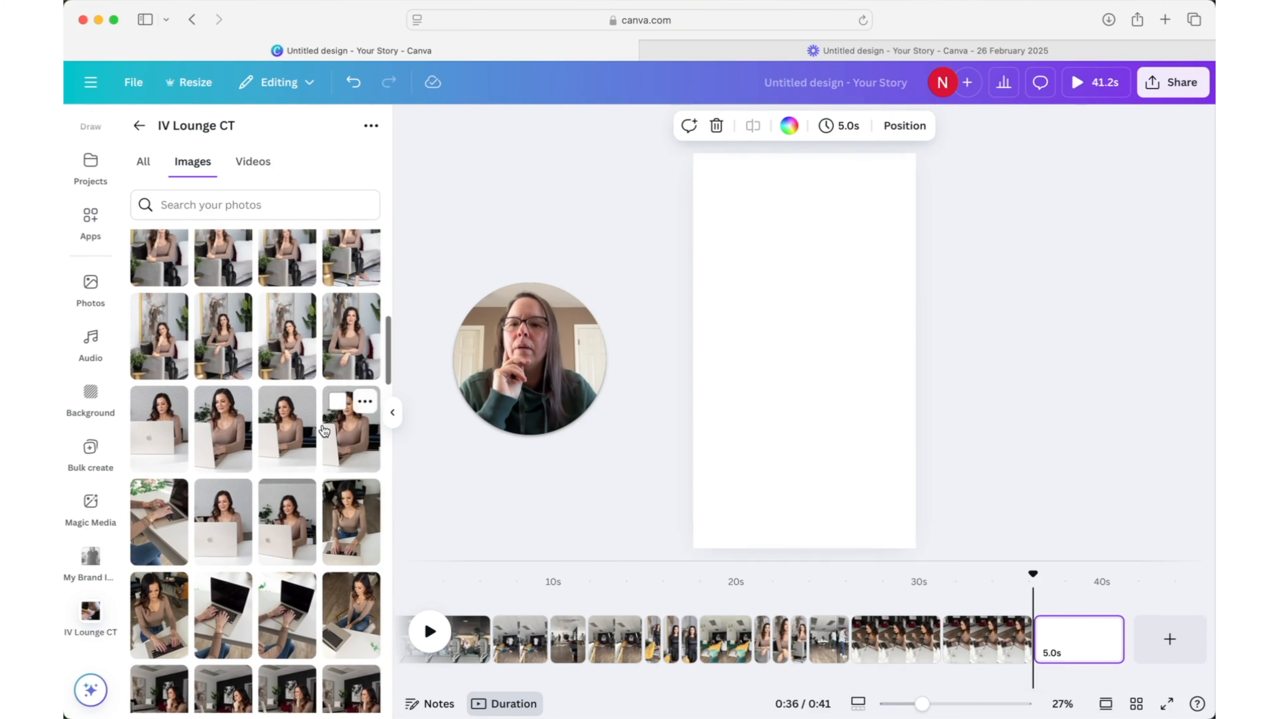
{"action": "left_click_drag", "start_coordinate": [324, 431], "coordinate": [699, 398]}
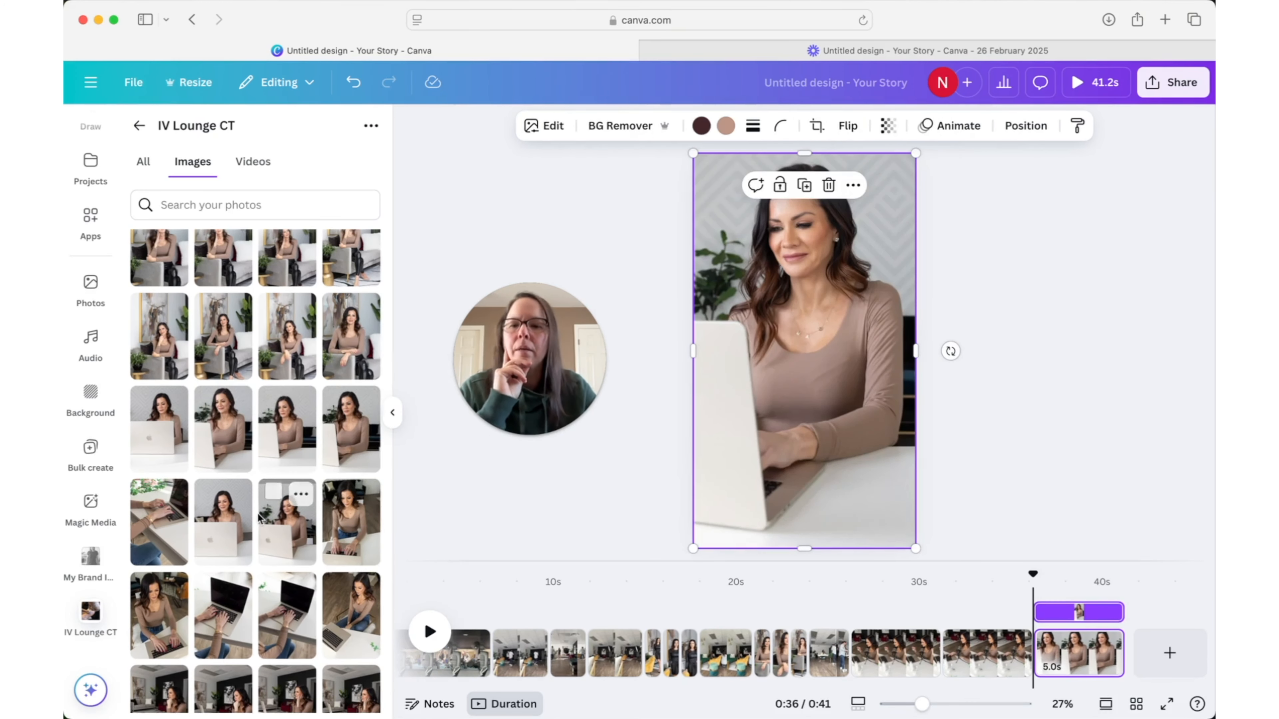
{"action": "scroll", "coordinate": [262, 519], "scroll_direction": "down", "scroll_amount": 4}
{"action": "left_click_drag", "start_coordinate": [353, 507], "coordinate": [715, 471]}
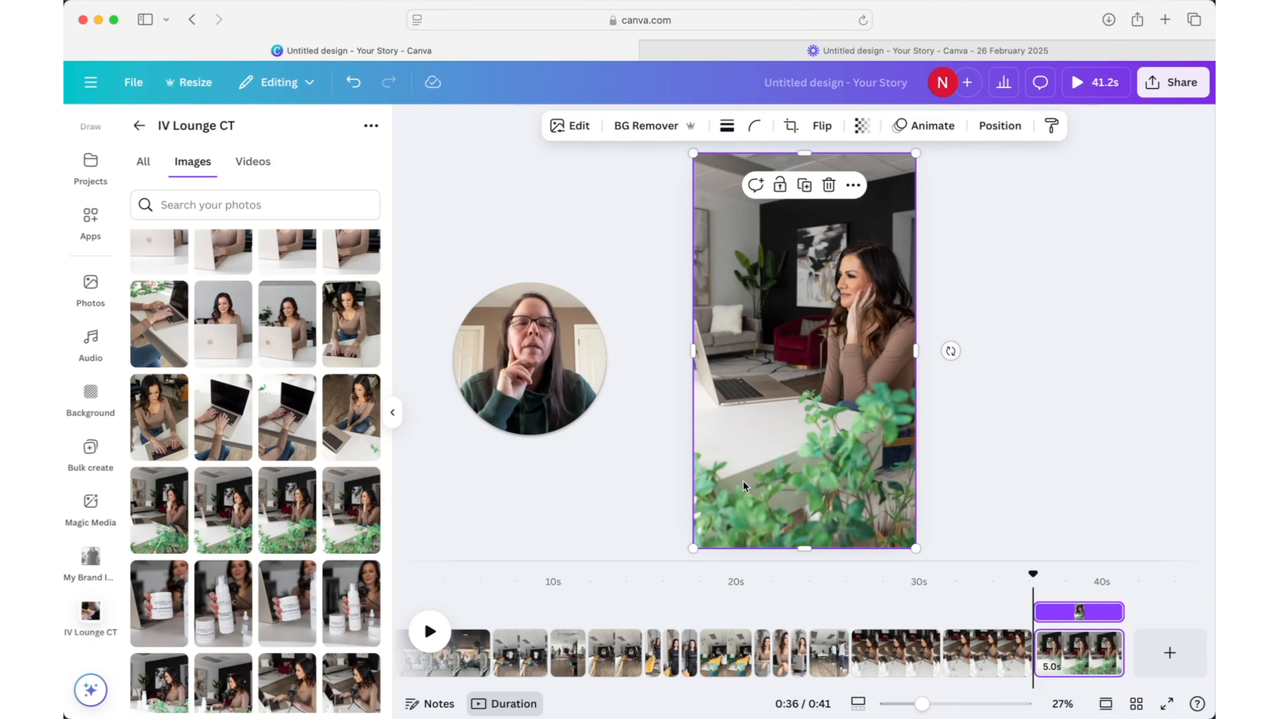
- Set the duration of photo pages 13 to 15 together to 1.0 s each
{"action": "left_click", "coordinate": [992, 653], "text": "shift"}
{"action": "left_click", "coordinate": [896, 650], "text": "shift"}
{"action": "left_click", "coordinate": [875, 126]}
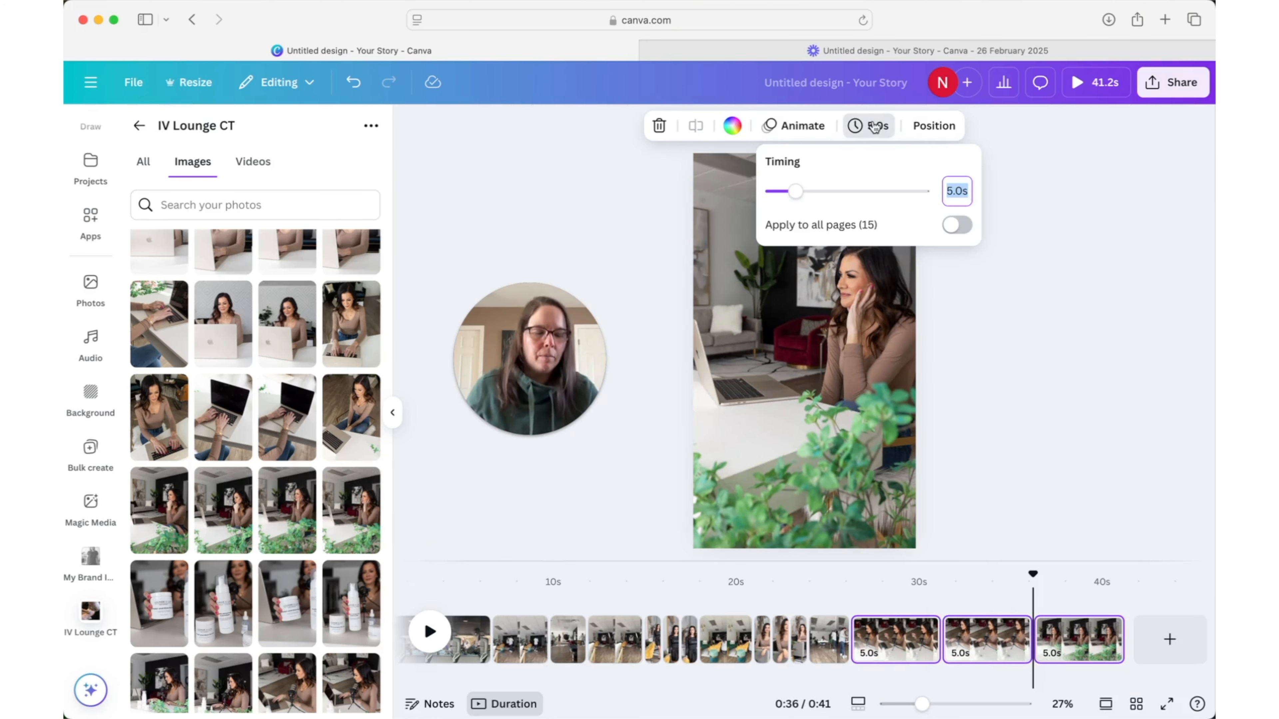
{"action": "type", "text": "1.0"}
{"action": "key", "text": "Return"}
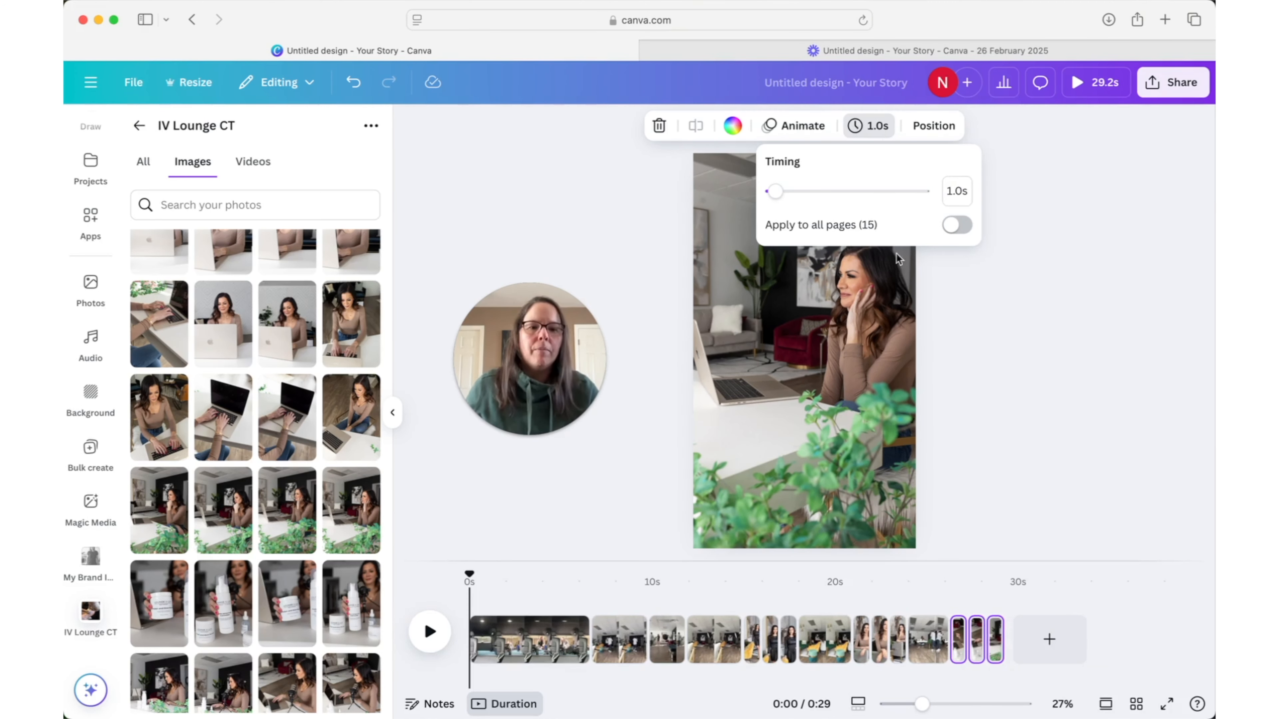
{"action": "left_click", "coordinate": [945, 596]}
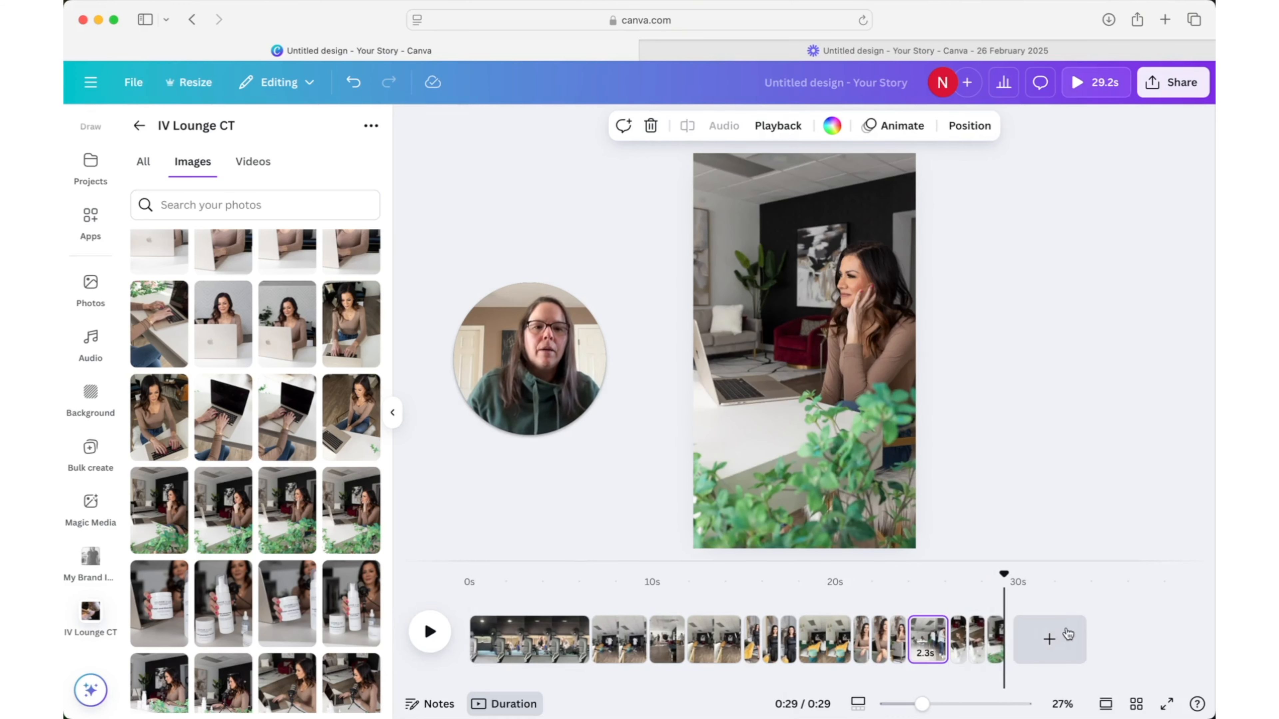
- Add a sixteenth page and fill it with the wider photo of the woman in the black Lounge Lux sweatshirt, hand on hip
{"action": "left_click", "coordinate": [1049, 638]}
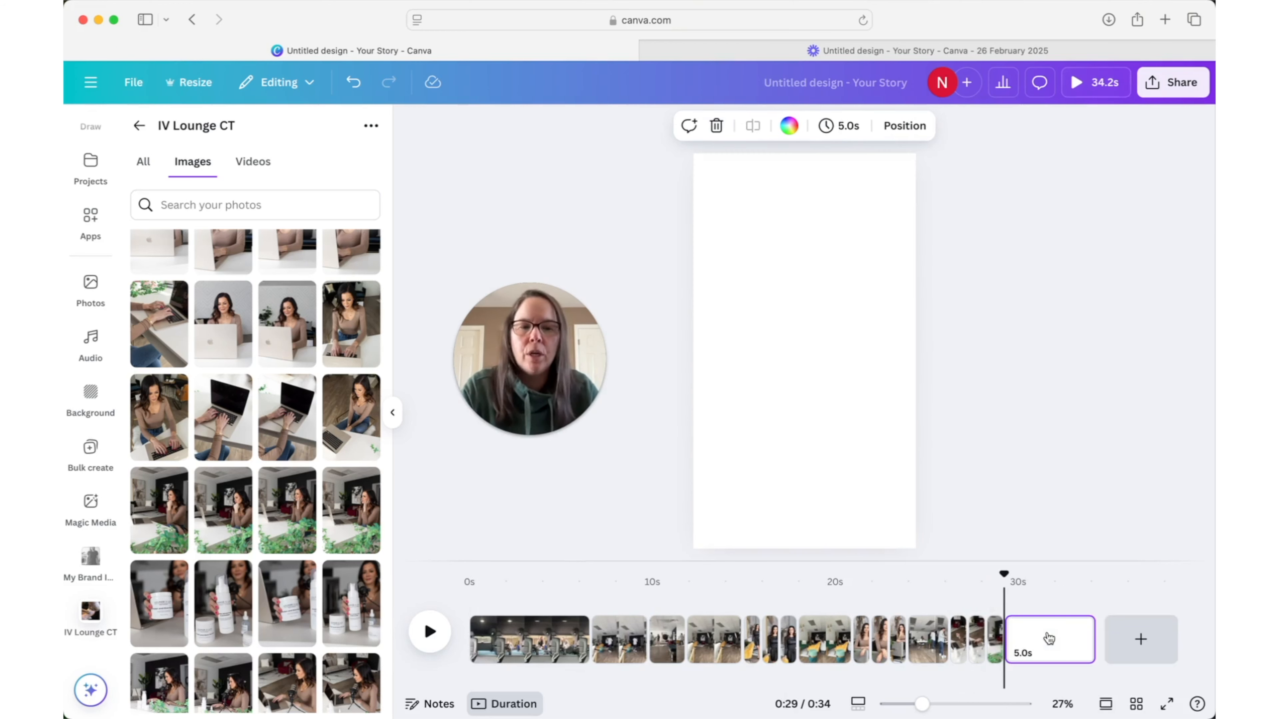
{"action": "scroll", "coordinate": [284, 413], "scroll_direction": "down", "scroll_amount": 15}
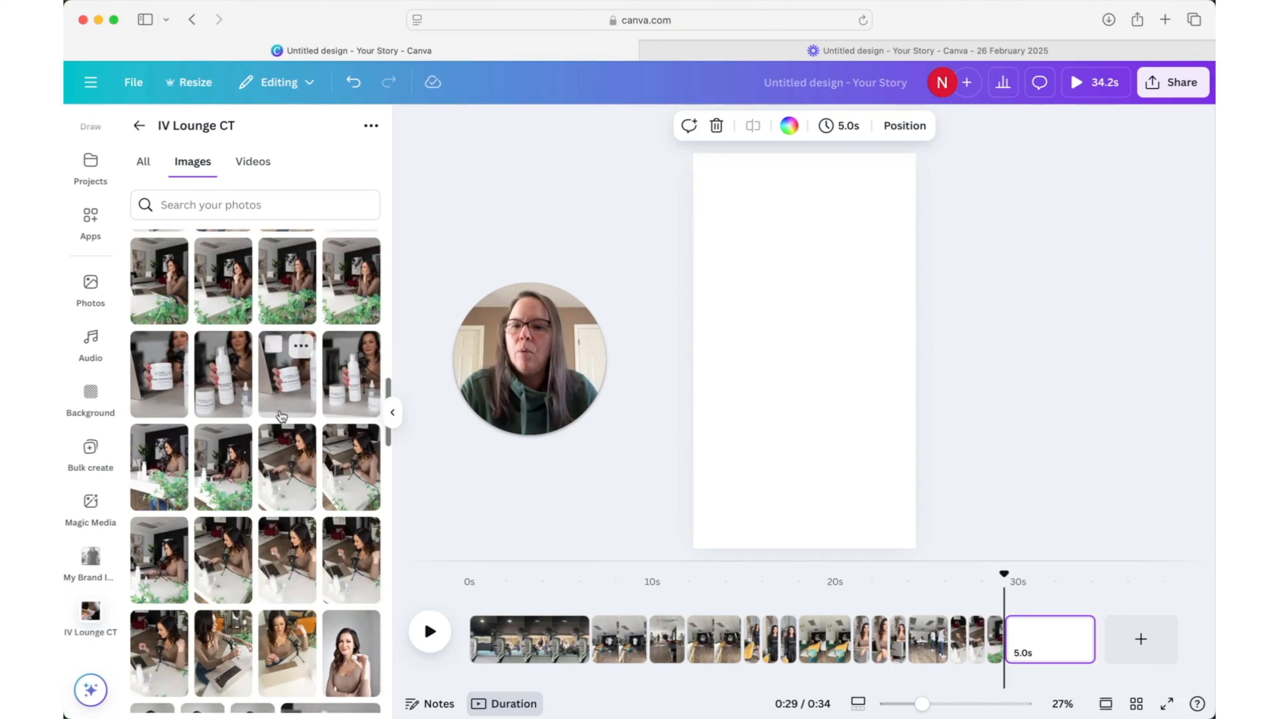
{"action": "scroll", "coordinate": [281, 416], "scroll_direction": "up", "scroll_amount": 5}
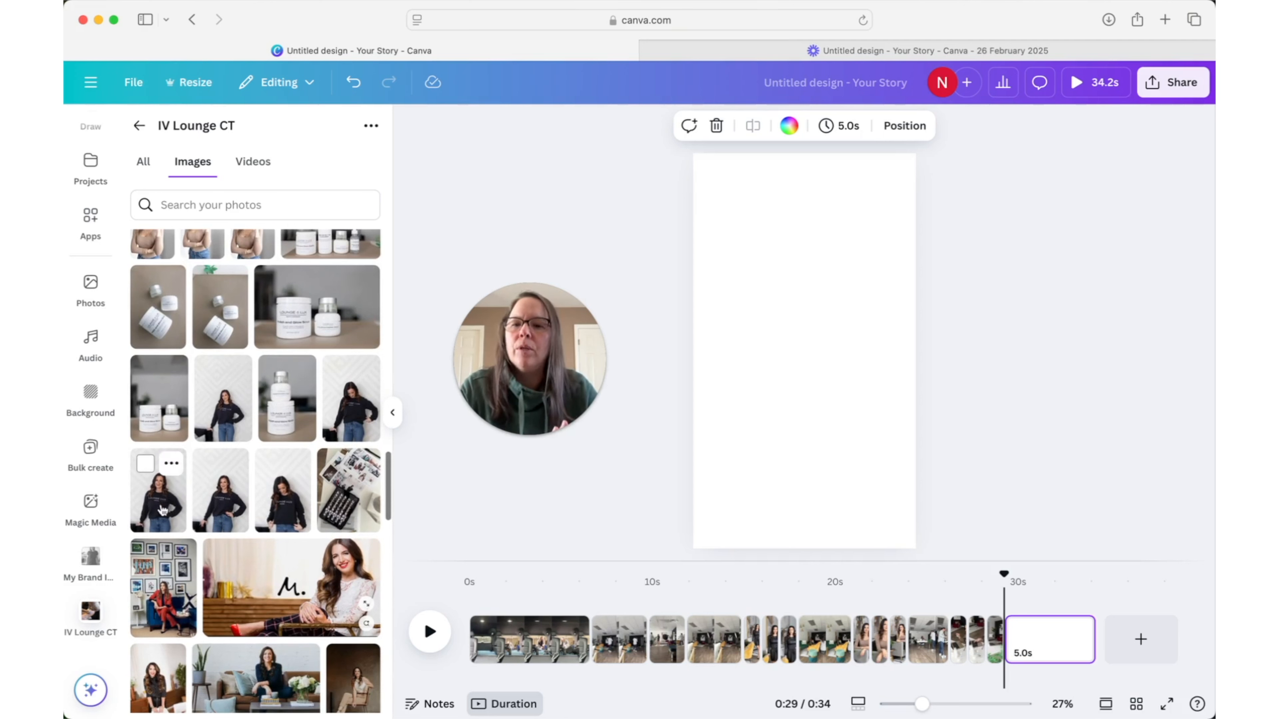
{"action": "left_click_drag", "start_coordinate": [161, 513], "coordinate": [588, 445]}
{"action": "left_click_drag", "start_coordinate": [683, 428], "coordinate": [700, 424]}
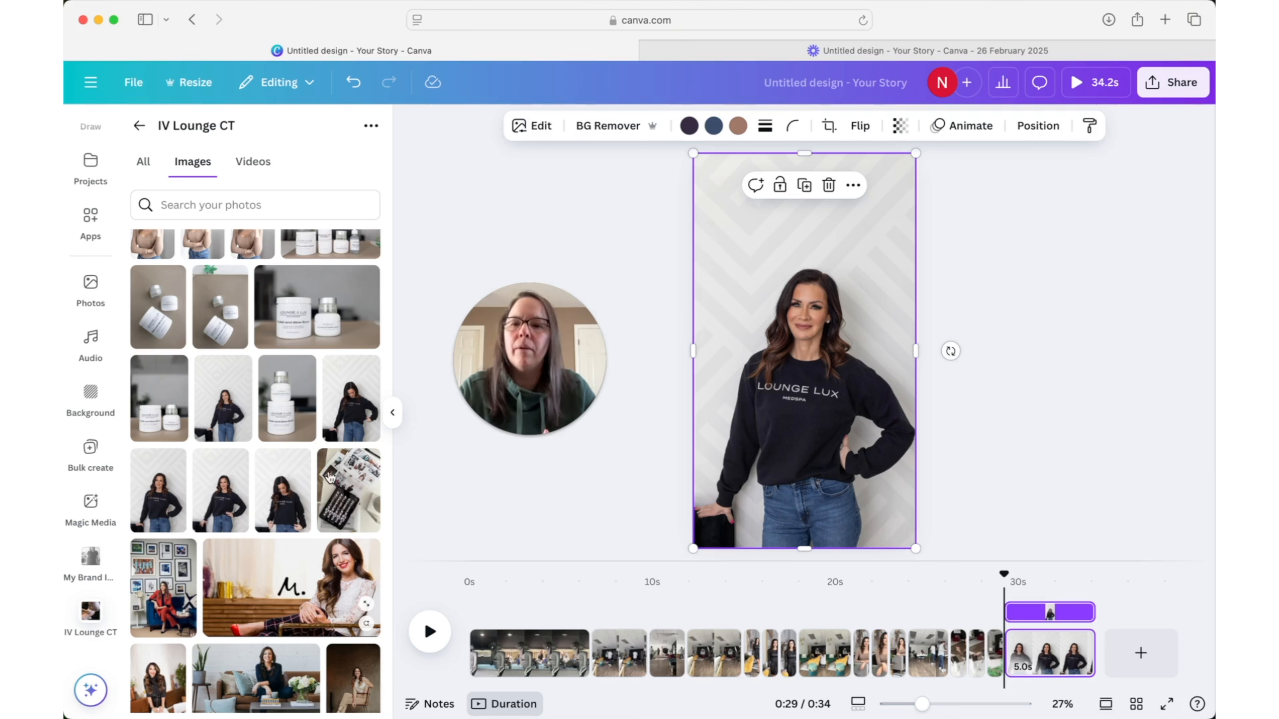
{"action": "left_click_drag", "start_coordinate": [226, 418], "coordinate": [702, 407]}
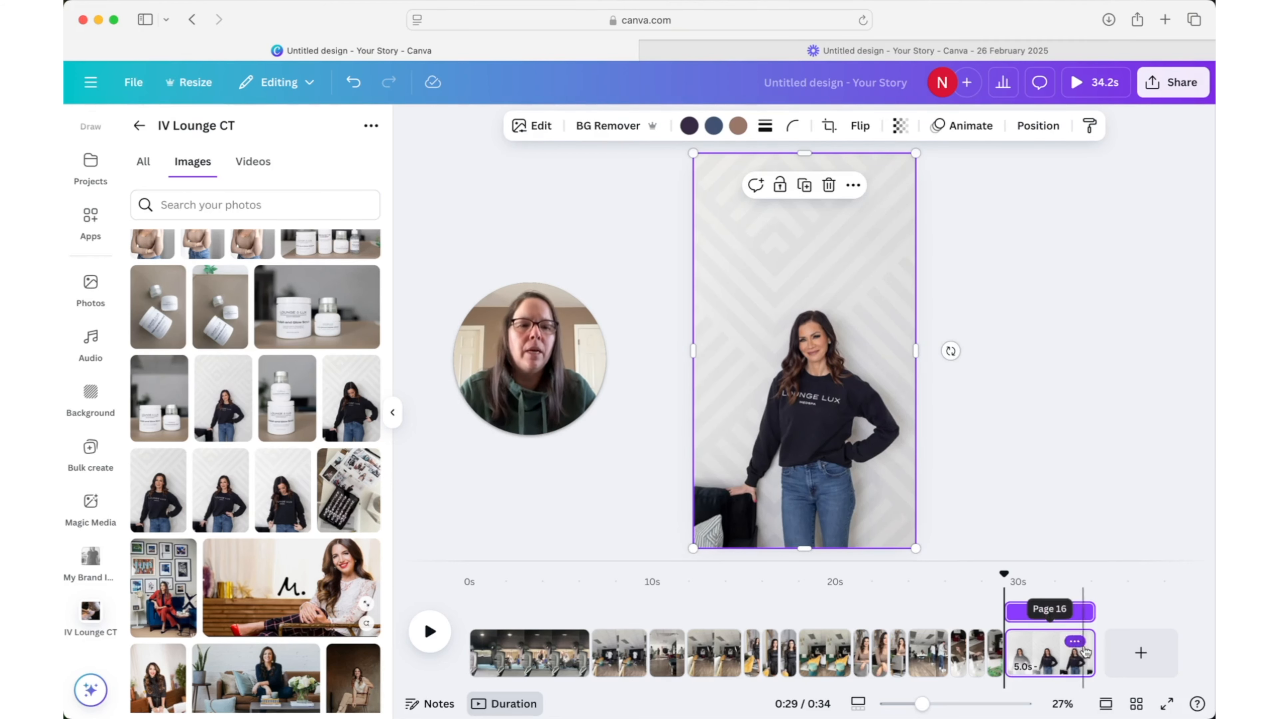
- Shorten the sweatshirt photo page on the timeline to 1.7 s
{"action": "left_click_drag", "start_coordinate": [1094, 653], "coordinate": [1037, 650]}
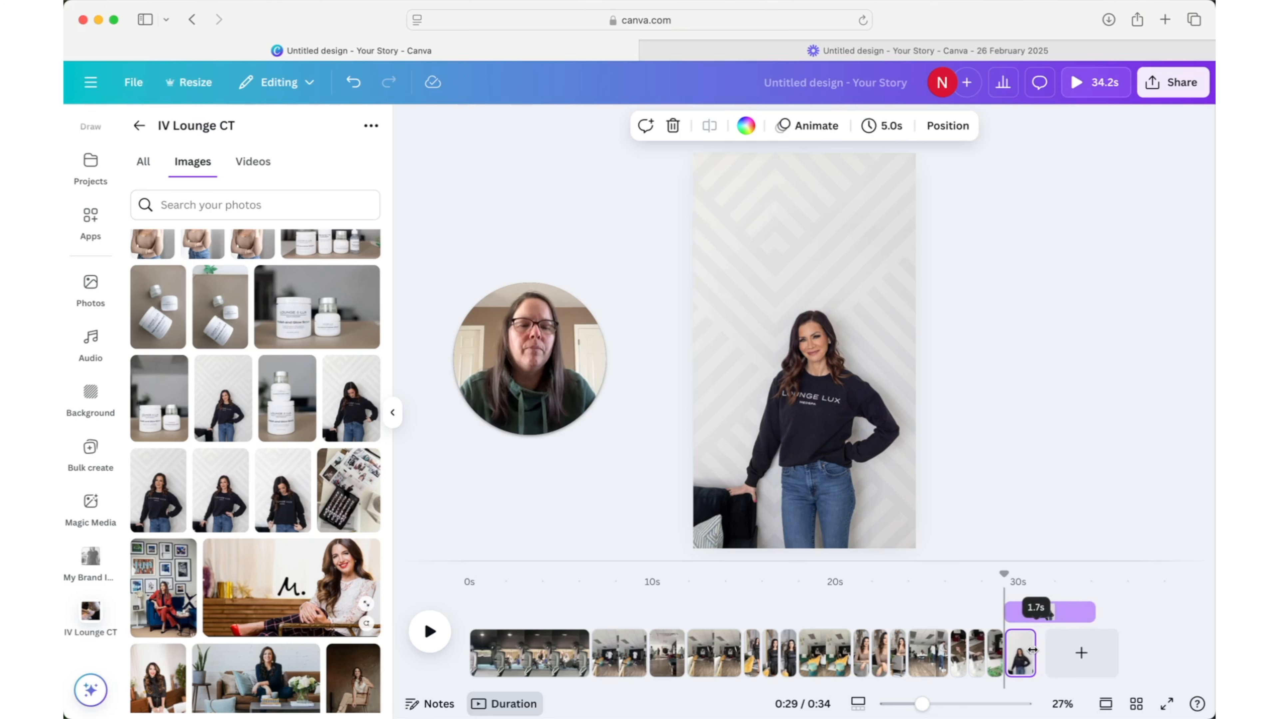
{"action": "left_click_drag", "start_coordinate": [1030, 651], "coordinate": [1031, 650]}
{"action": "left_click", "coordinate": [970, 423]}
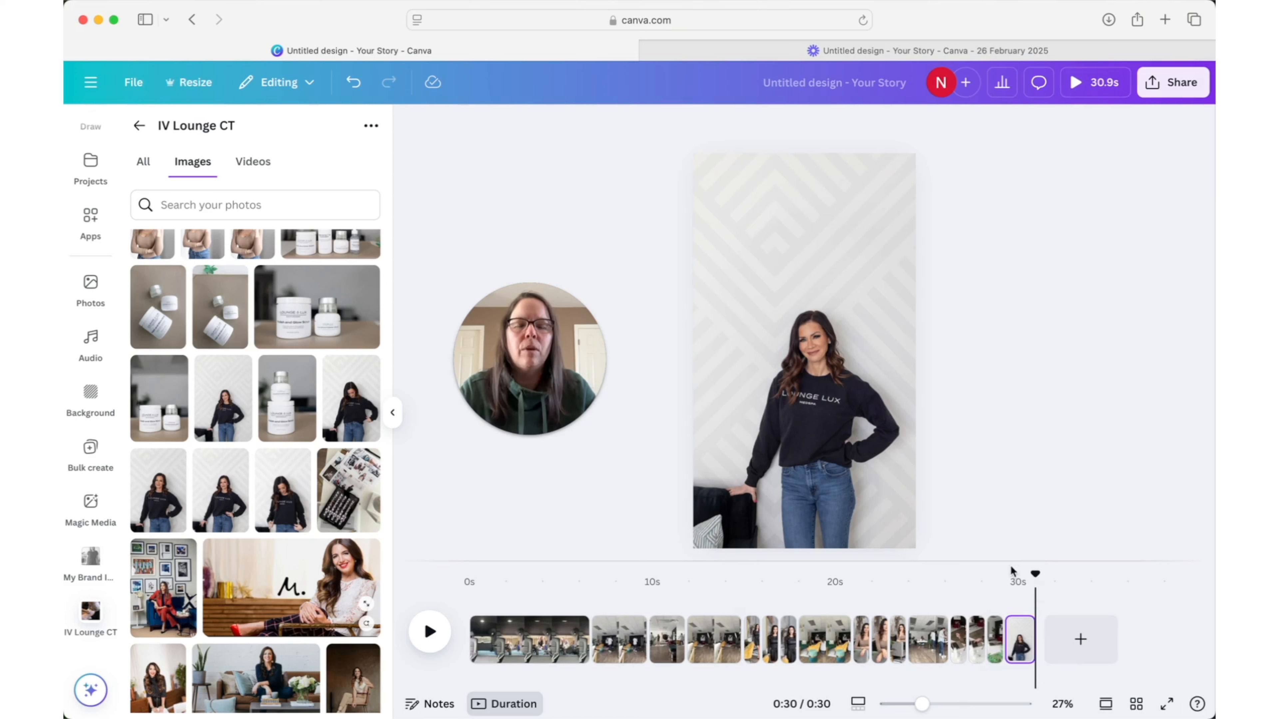
- Add a seventeenth page and fill it with the 8.1 s video clip of the camera gear and tablet
{"action": "left_click", "coordinate": [253, 161]}
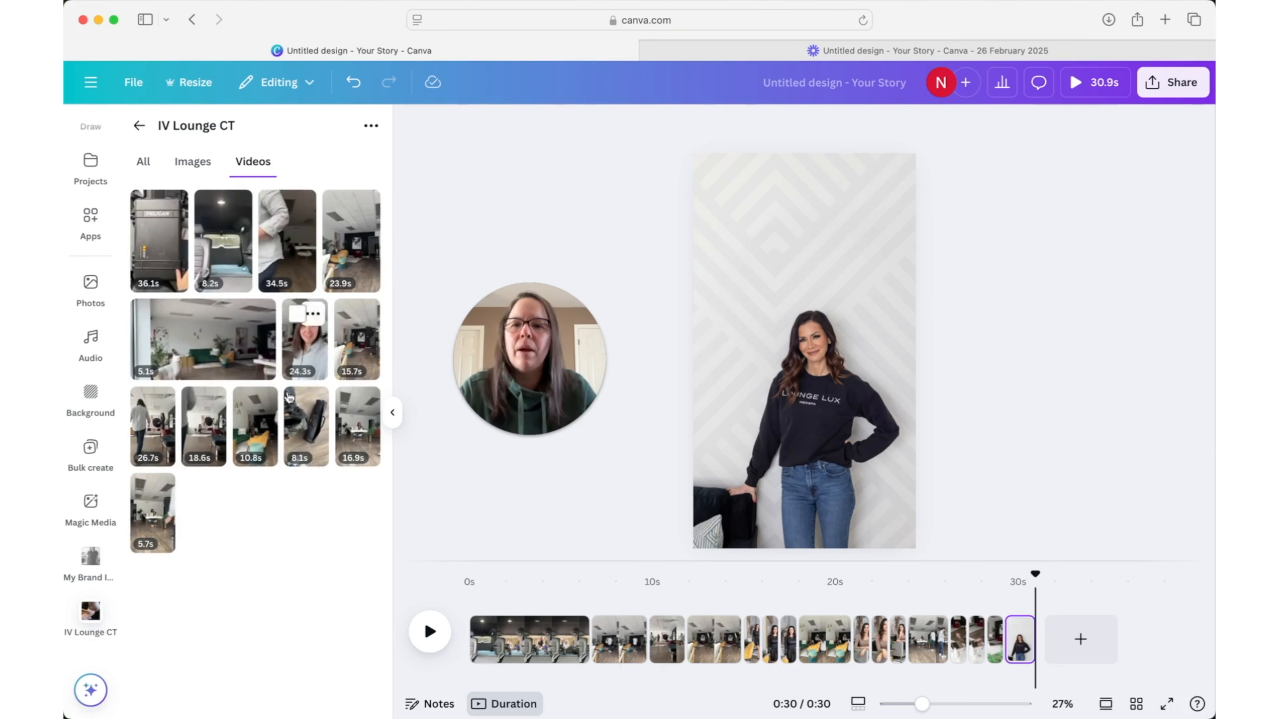
{"action": "left_click", "coordinate": [1082, 635]}
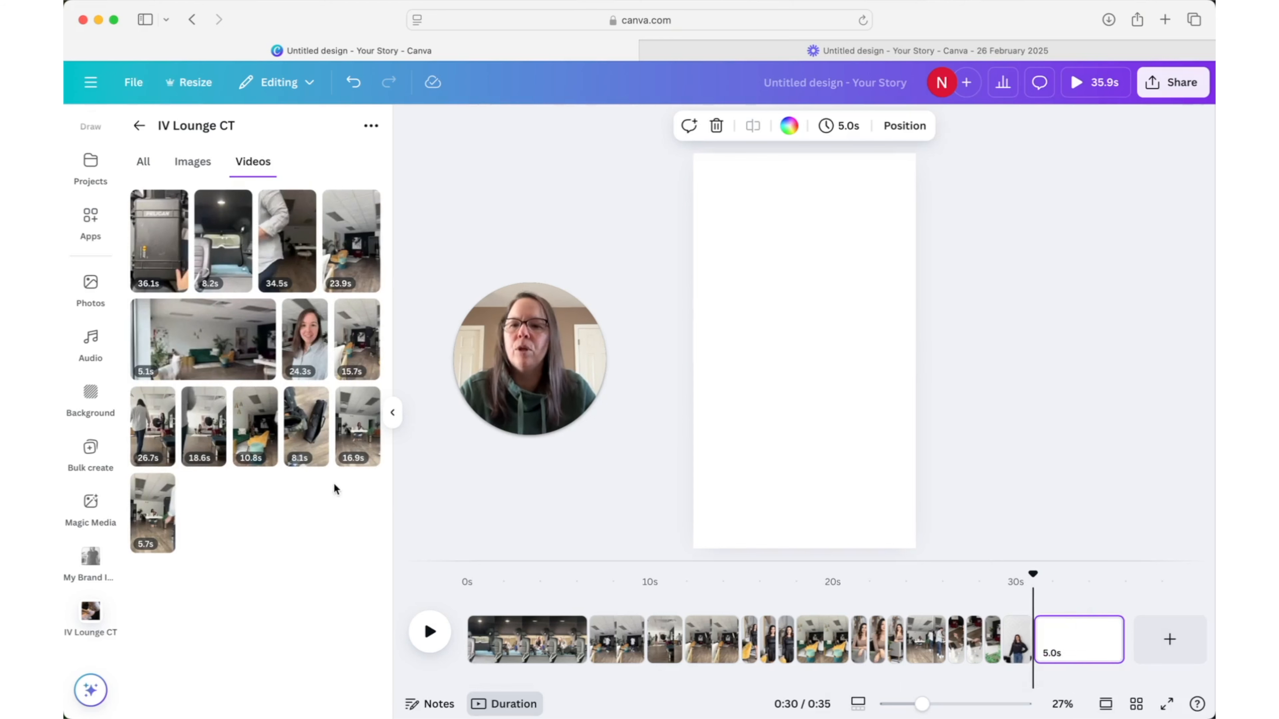
{"action": "left_click_drag", "start_coordinate": [306, 439], "coordinate": [722, 413]}
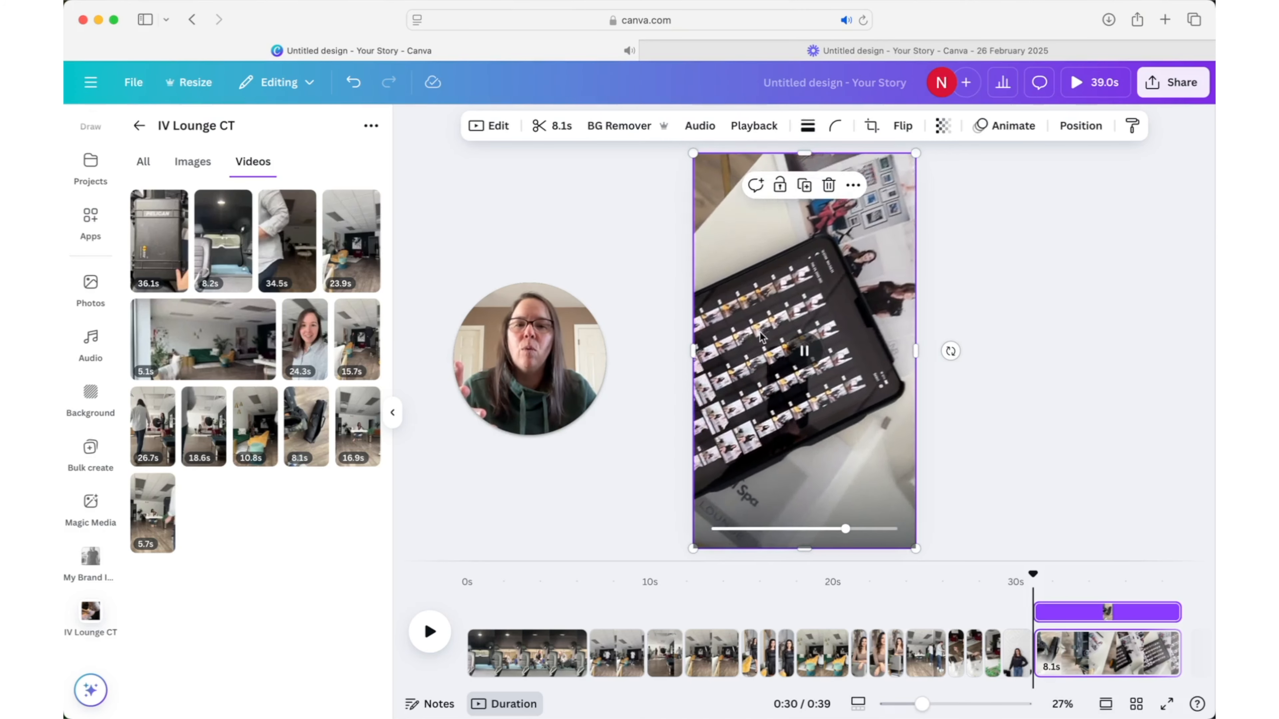
- Check the gear clip's audio settings and play the clip on its page
{"action": "left_click", "coordinate": [700, 125]}
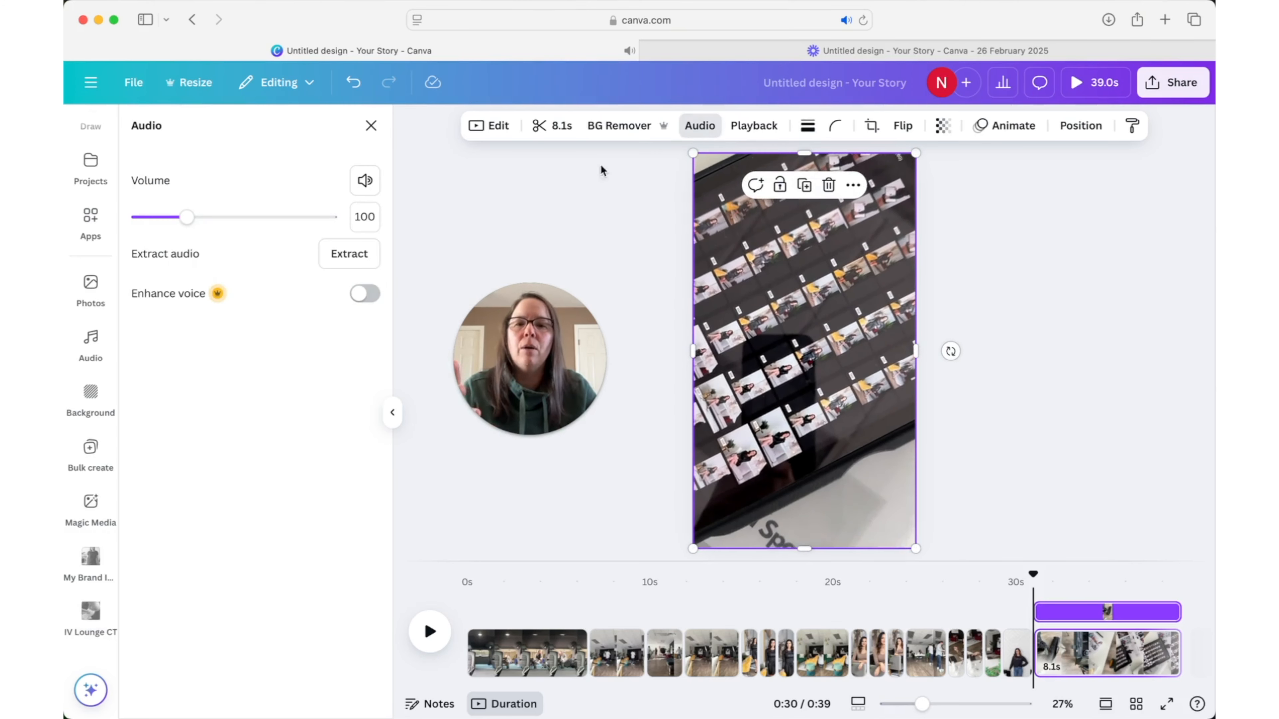
{"action": "left_click", "coordinate": [371, 127]}
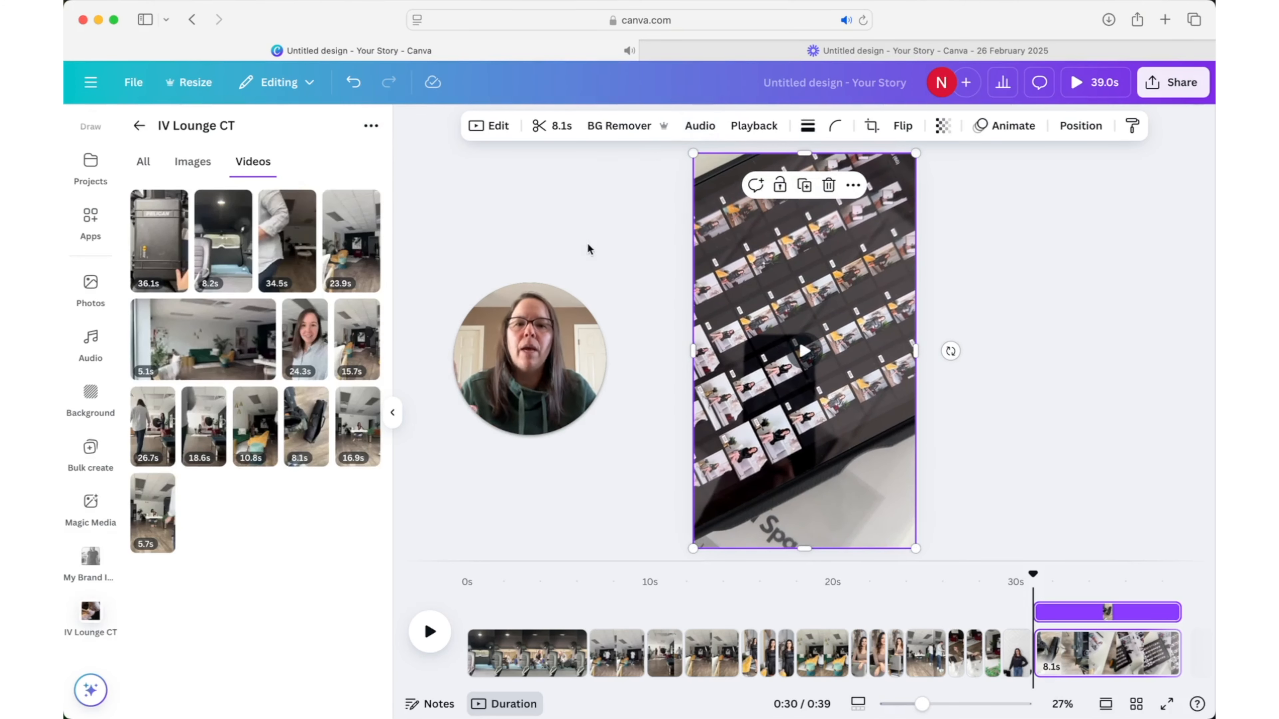
{"action": "left_click", "coordinate": [986, 342]}
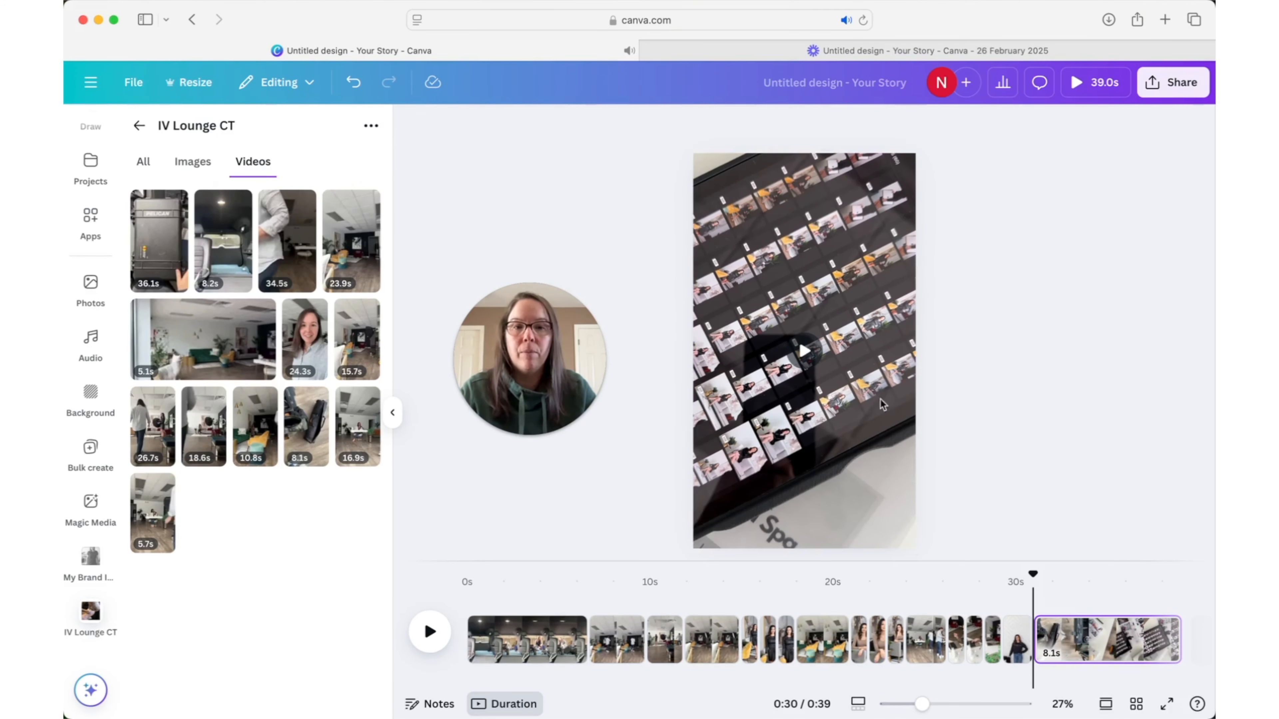
{"action": "left_click", "coordinate": [805, 352]}
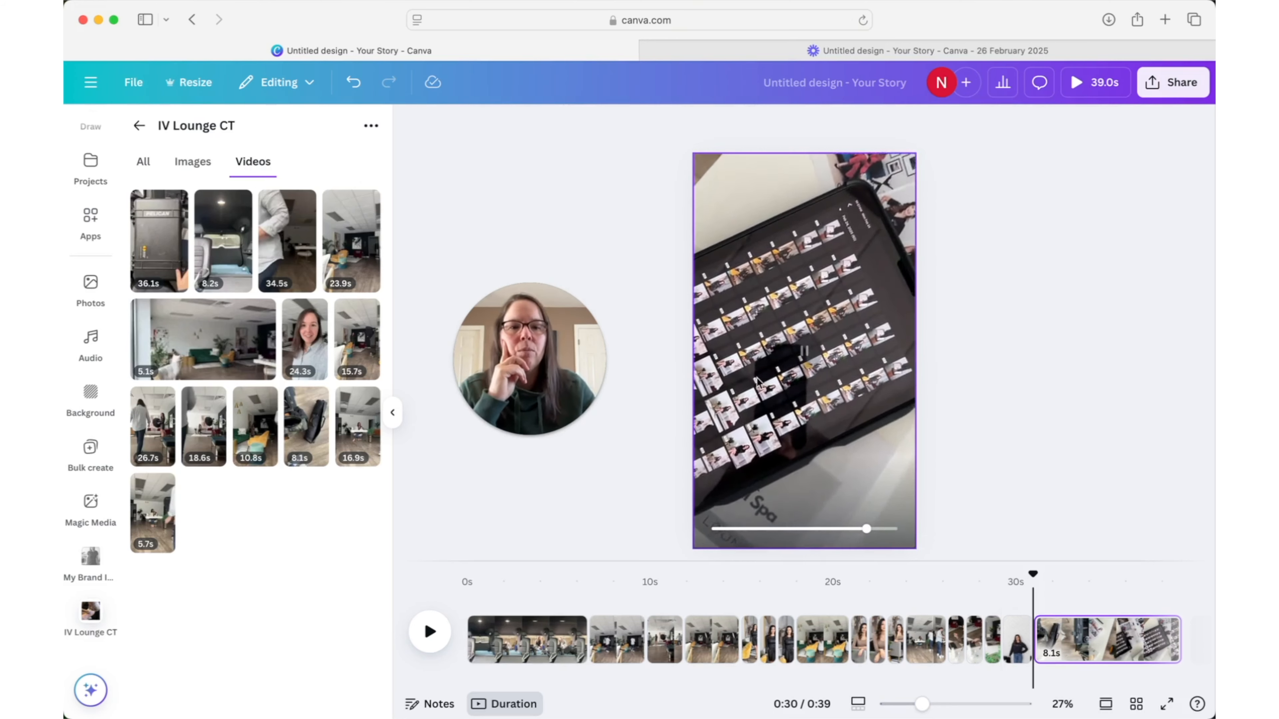
- Trim both the start and end of the gear clip to a 5.3 s section
{"action": "left_click", "coordinate": [795, 403]}
{"action": "left_click", "coordinate": [554, 125]}
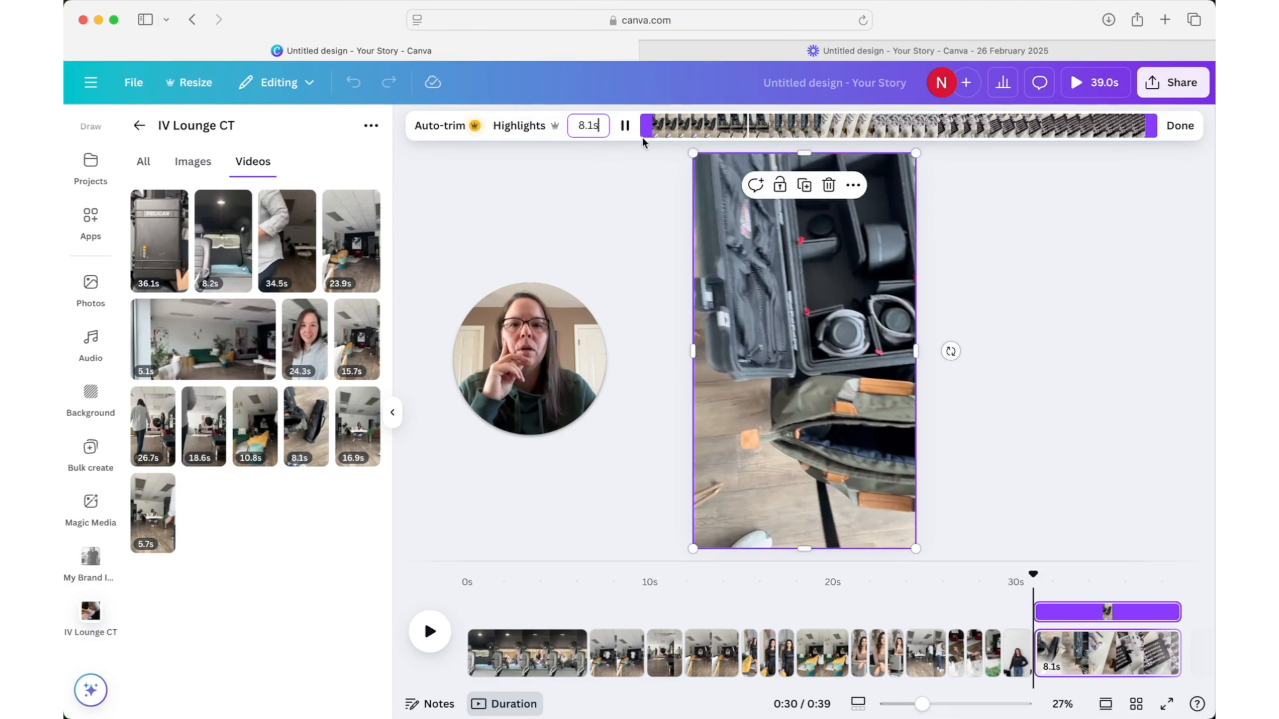
{"action": "left_click_drag", "start_coordinate": [646, 126], "coordinate": [685, 126]}
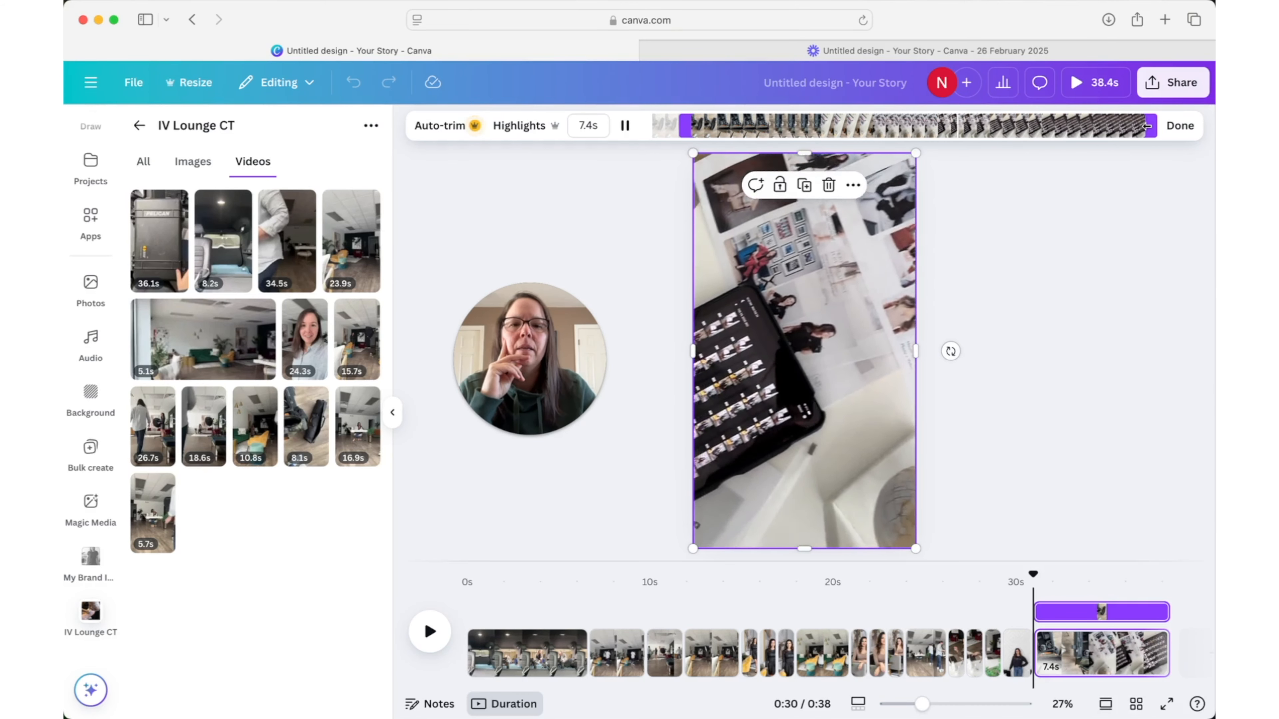
{"action": "left_click_drag", "start_coordinate": [1147, 127], "coordinate": [1019, 128]}
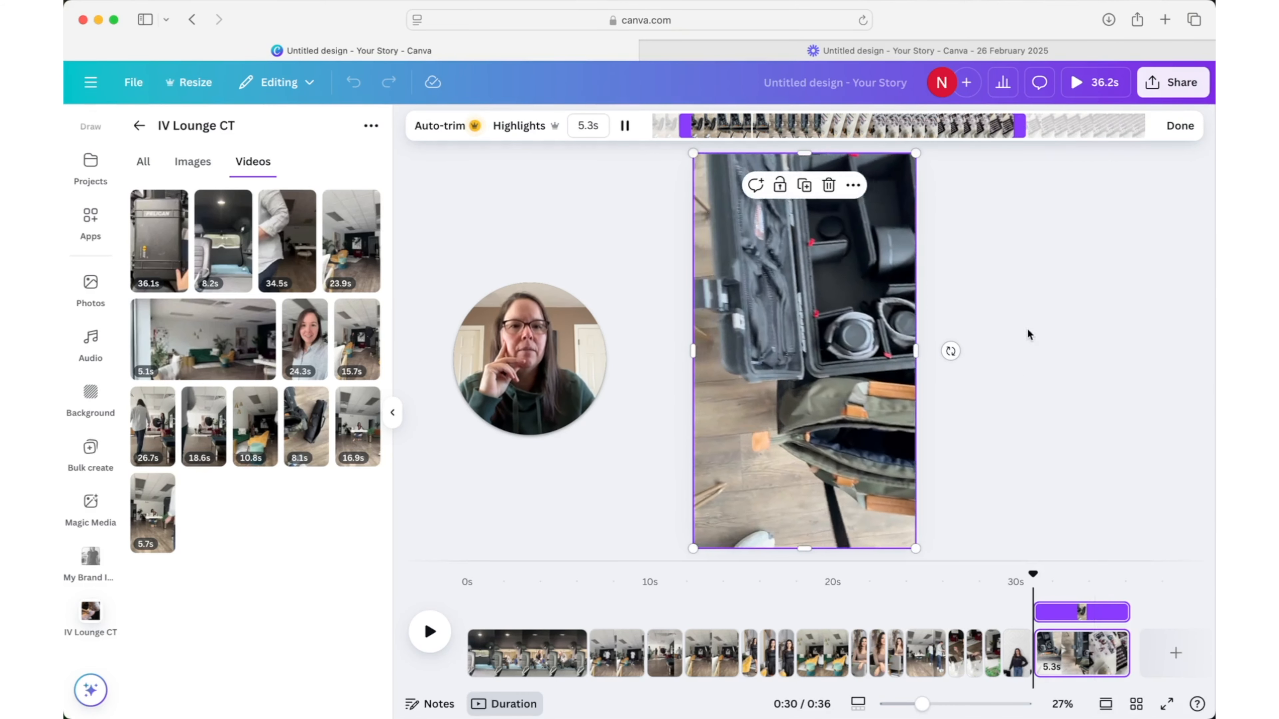
{"action": "left_click", "coordinate": [1165, 127]}
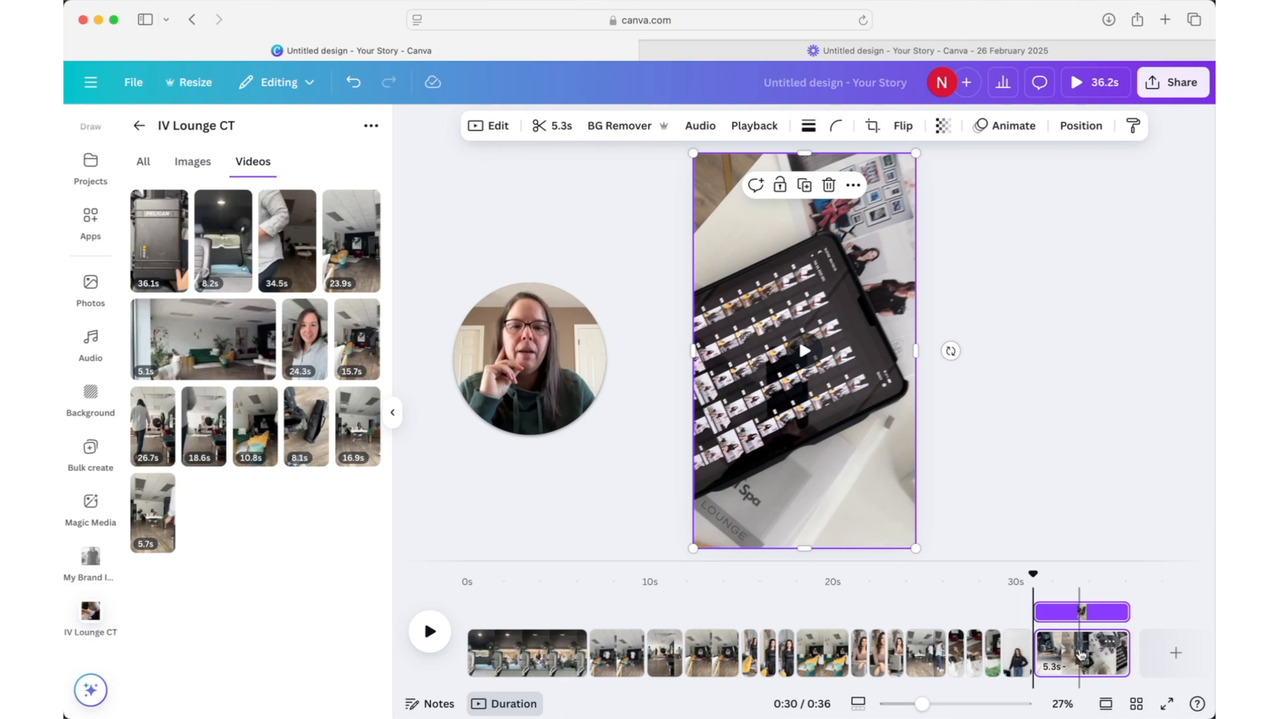
- Reorder the timeline so the gear clip's page comes third, after the car clip and the first studio clip
{"action": "left_click_drag", "start_coordinate": [1081, 655], "coordinate": [588, 649]}
{"action": "left_click_drag", "start_coordinate": [589, 575], "coordinate": [712, 592]}
{"action": "left_click", "coordinate": [724, 648]}
{"action": "left_click_drag", "start_coordinate": [719, 648], "coordinate": [617, 640]}
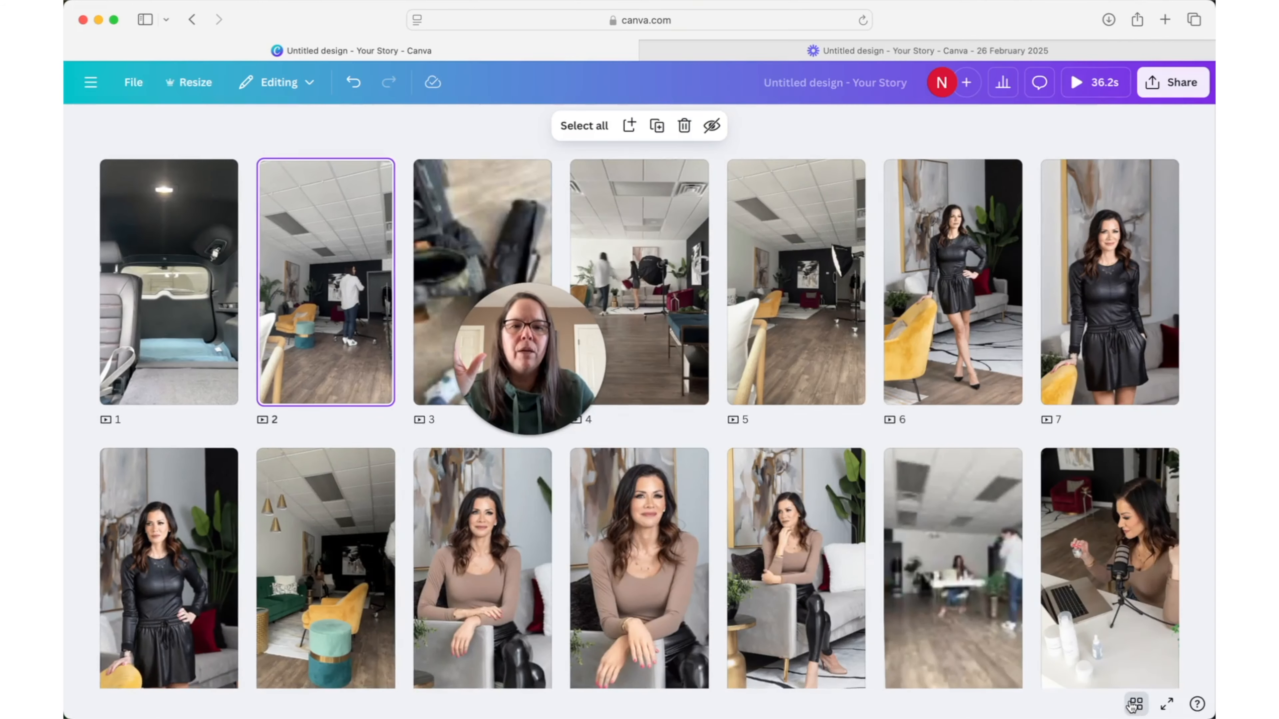
- Review the order of all pages in the grid view and play the whole video from the beginning
{"action": "scroll", "coordinate": [848, 561], "scroll_direction": "down", "scroll_amount": 3}
{"action": "scroll", "coordinate": [851, 563], "scroll_direction": "down", "scroll_amount": 2}
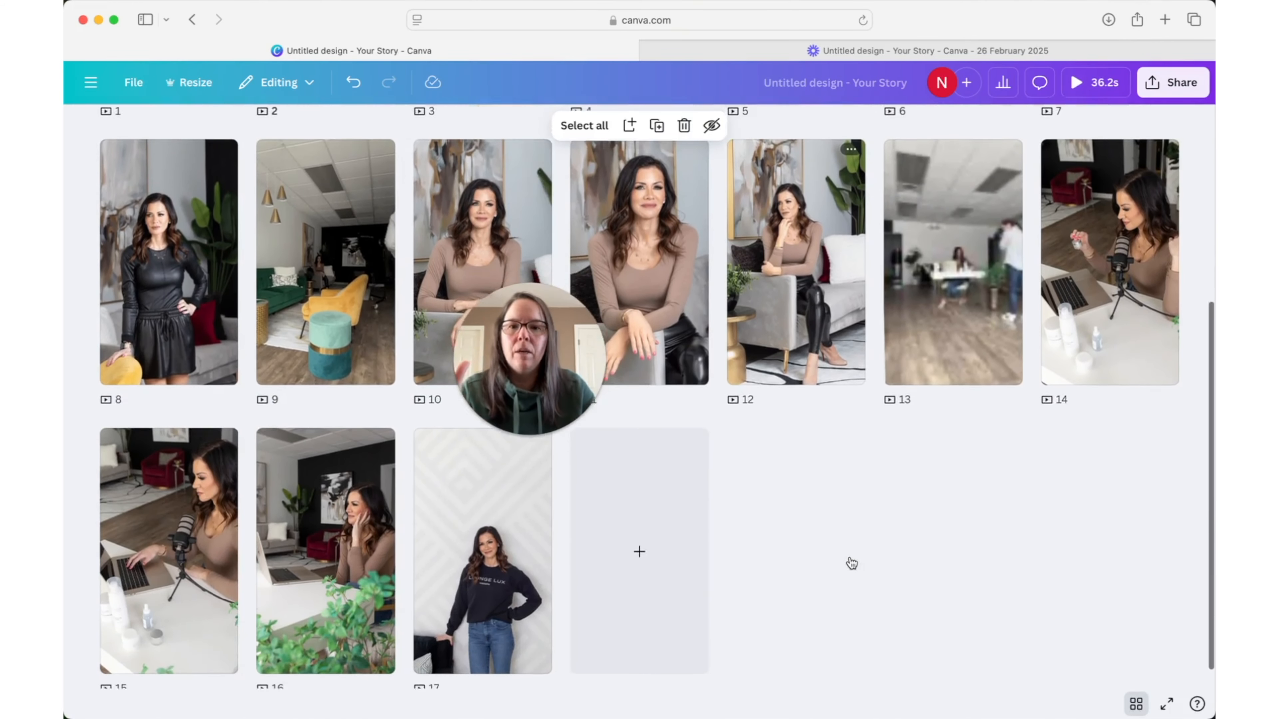
{"action": "scroll", "coordinate": [850, 561], "scroll_direction": "up", "scroll_amount": 3}
{"action": "scroll", "coordinate": [849, 557], "scroll_direction": "up", "scroll_amount": 2}
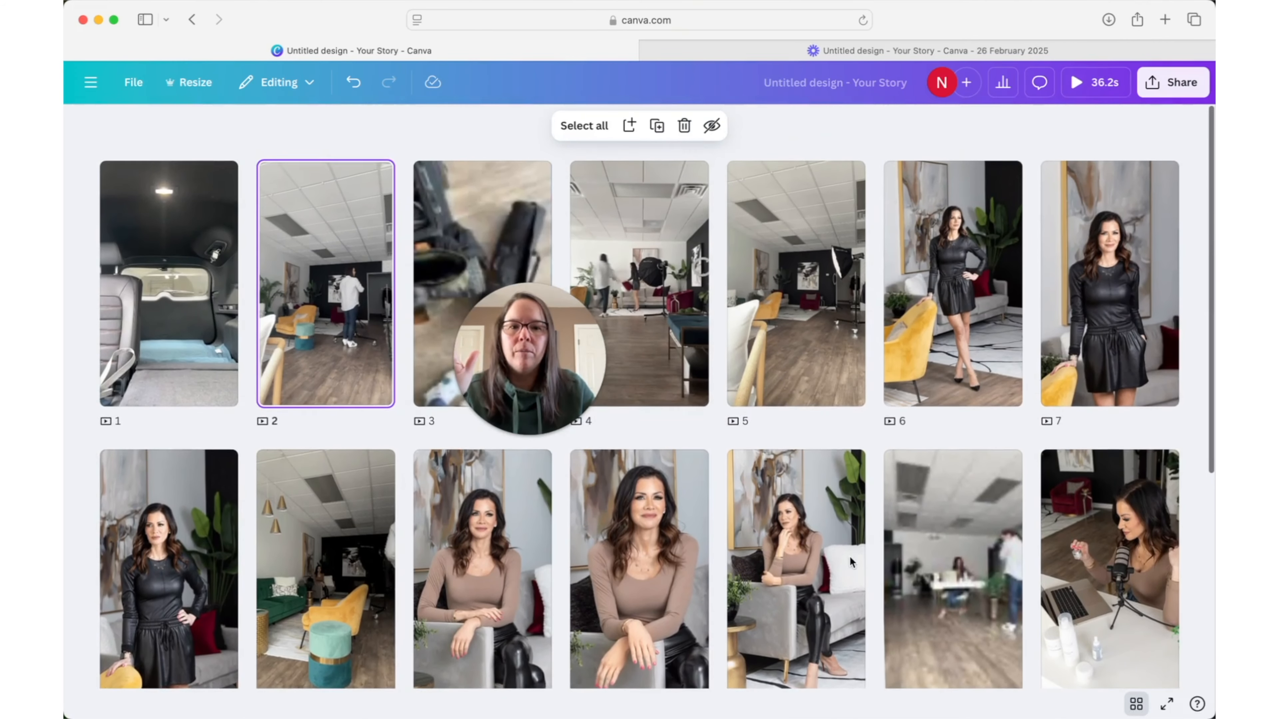
{"action": "left_click", "coordinate": [1128, 708]}
{"action": "left_click_drag", "start_coordinate": [593, 573], "coordinate": [470, 574]}
{"action": "left_click", "coordinate": [431, 632]}
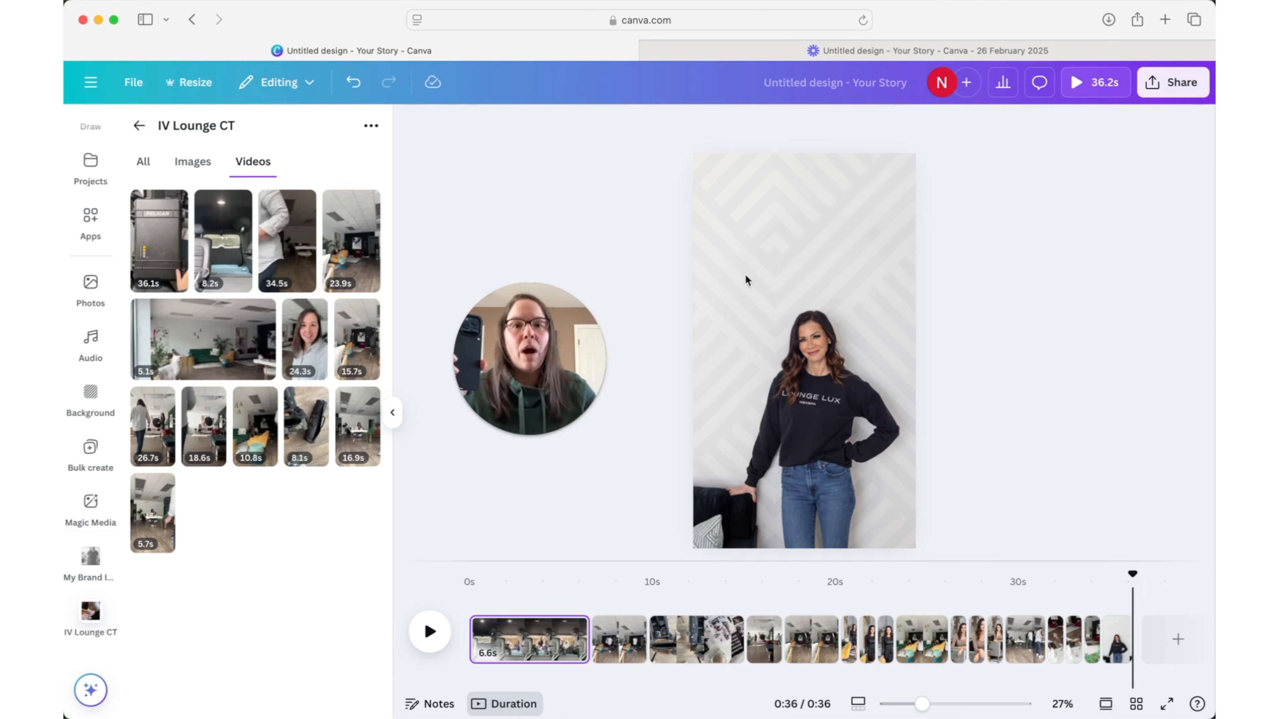
- Rename the design as "brand shoot bts"
{"action": "left_click", "coordinate": [839, 82]}
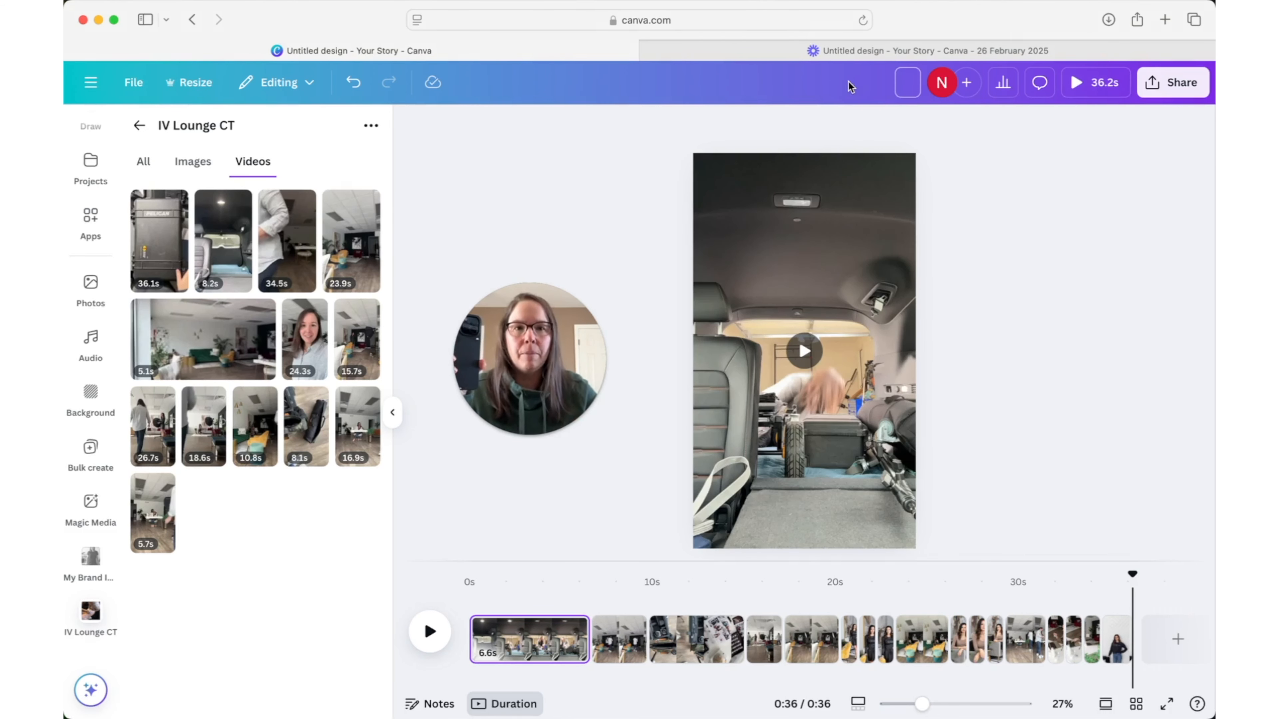
{"action": "type", "text": "b"}
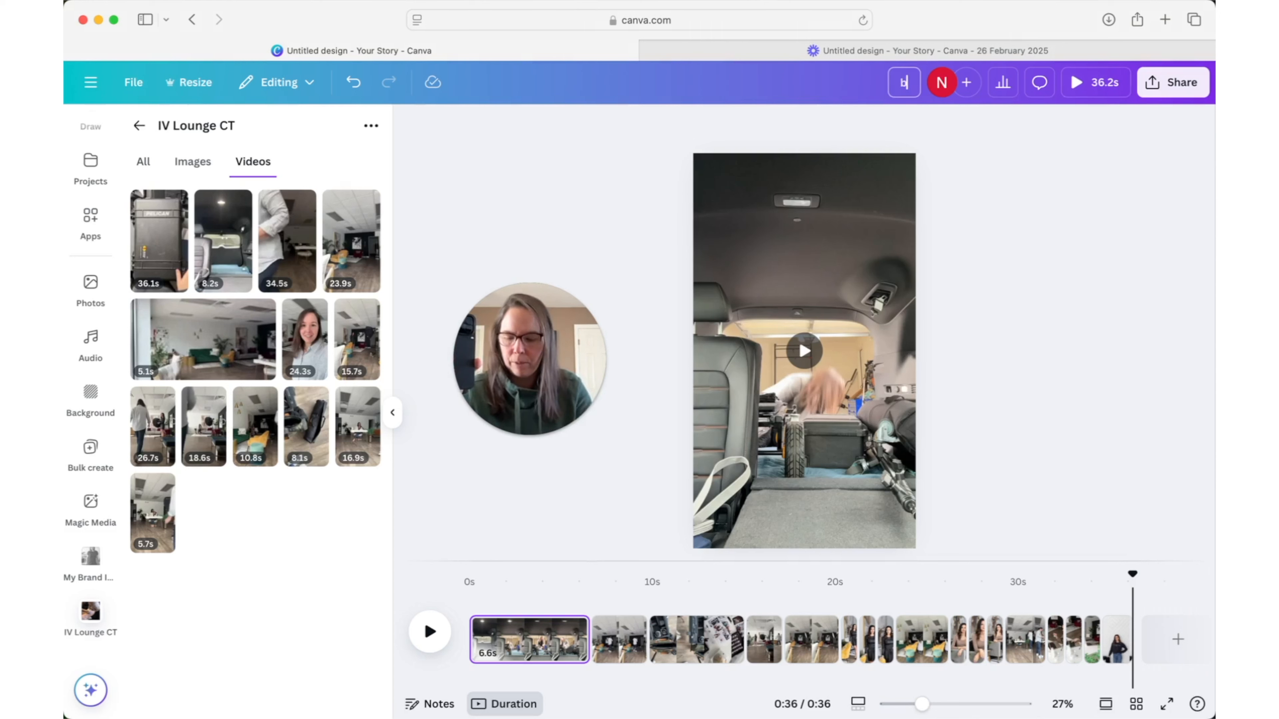
{"action": "type", "text": "rands"}
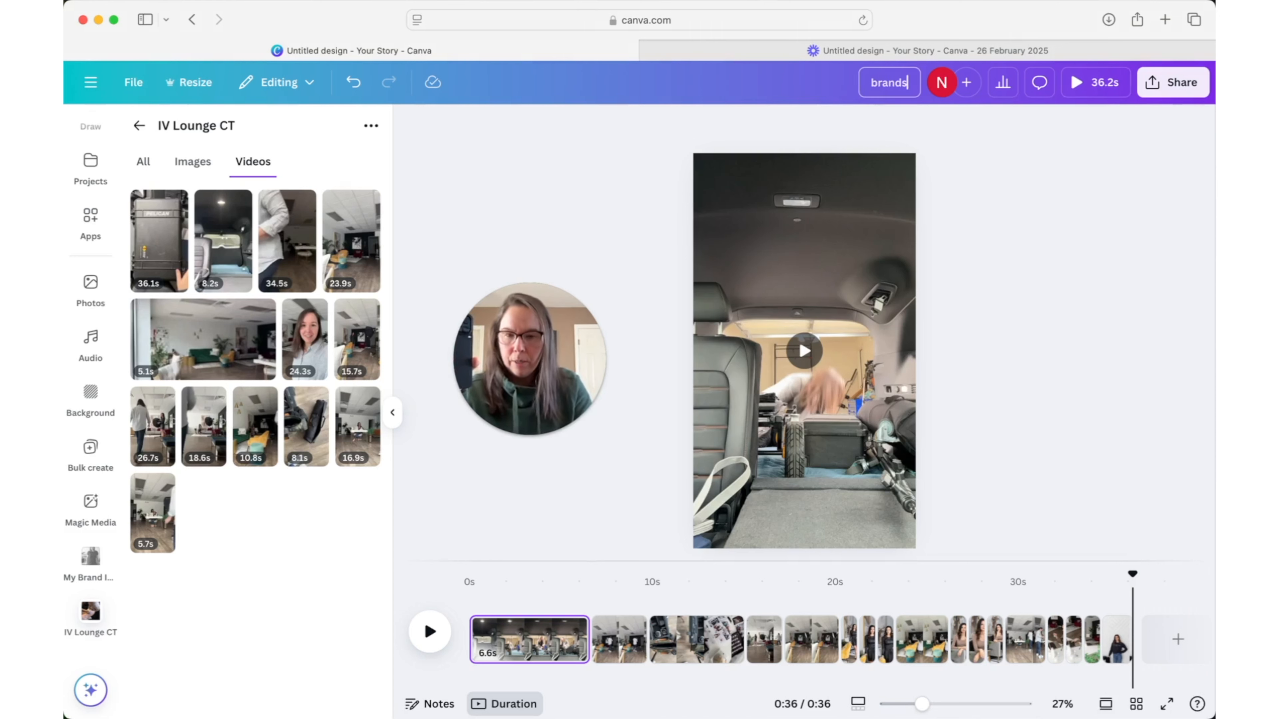
{"action": "key", "text": "BackSpace"}
{"action": "type", "text": "sho"}
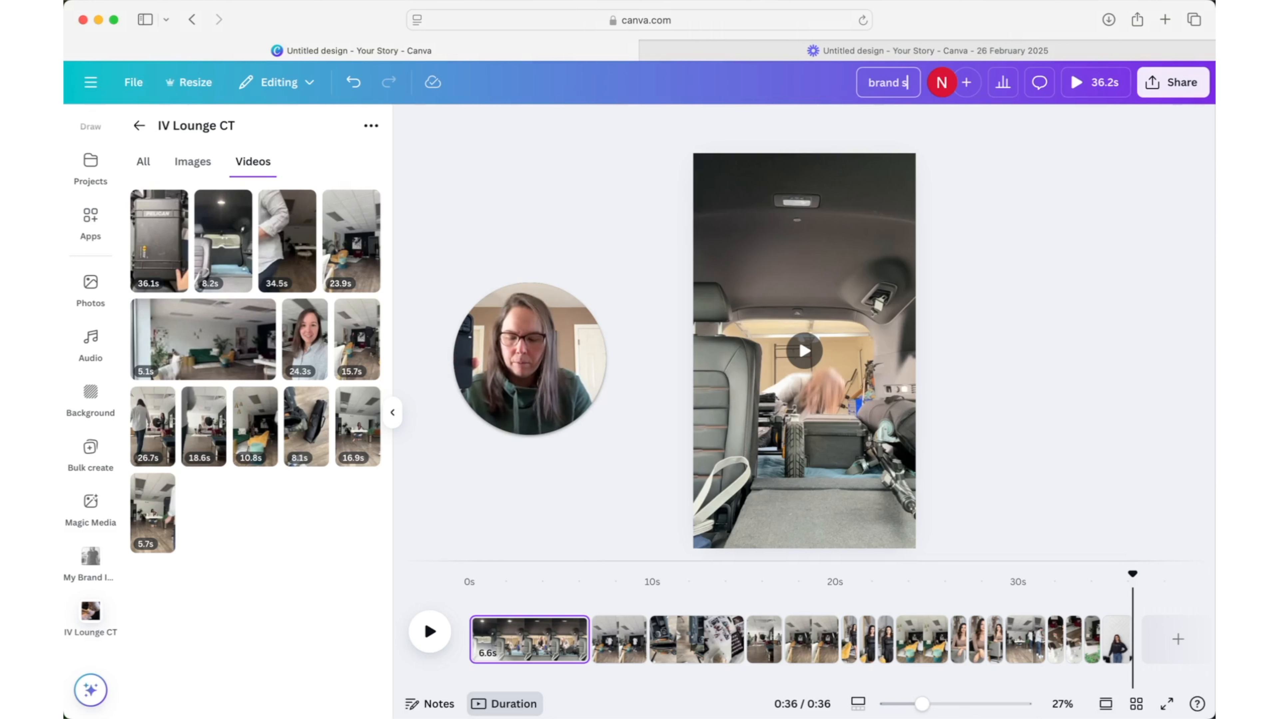
{"action": "type", "text": "ot bts"}
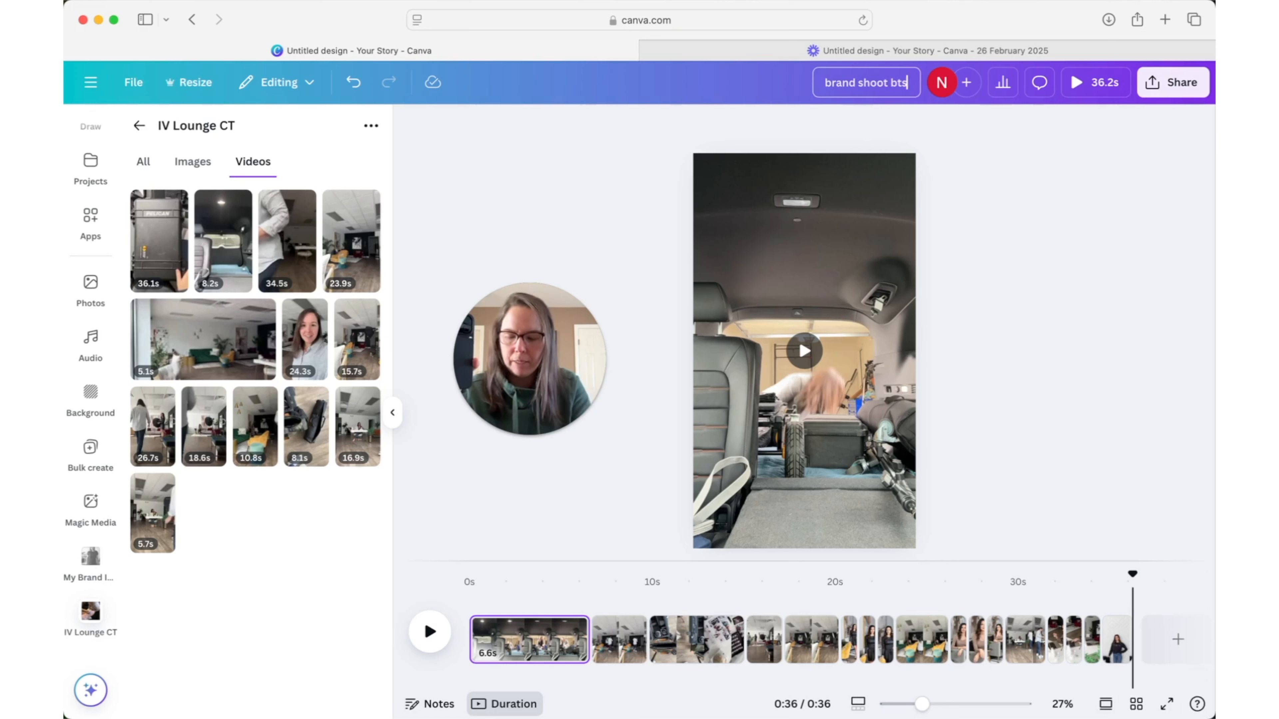
{"action": "key", "text": "BackSpace"}
{"action": "key", "text": "BackSpace"}
{"action": "key", "text": "BackSpace"}
{"action": "key", "text": "BackSpace"}
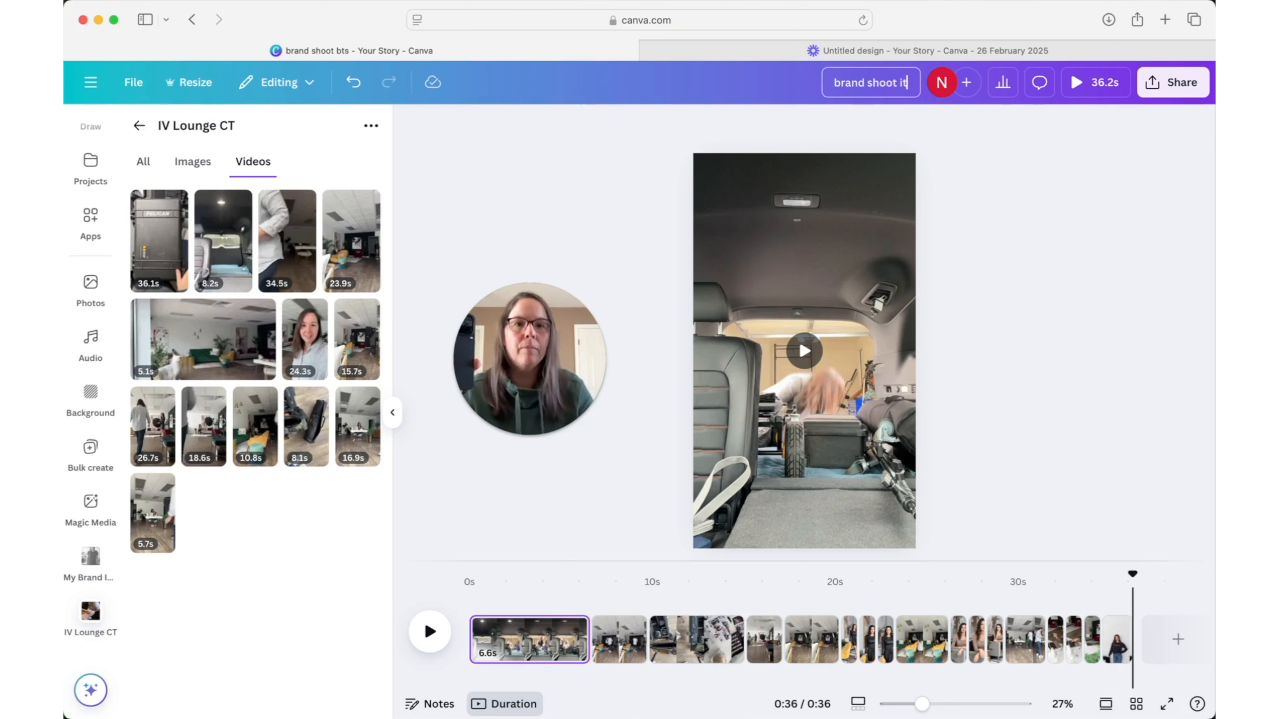
{"action": "type", "text": "bts"}
{"action": "key", "text": "Return"}
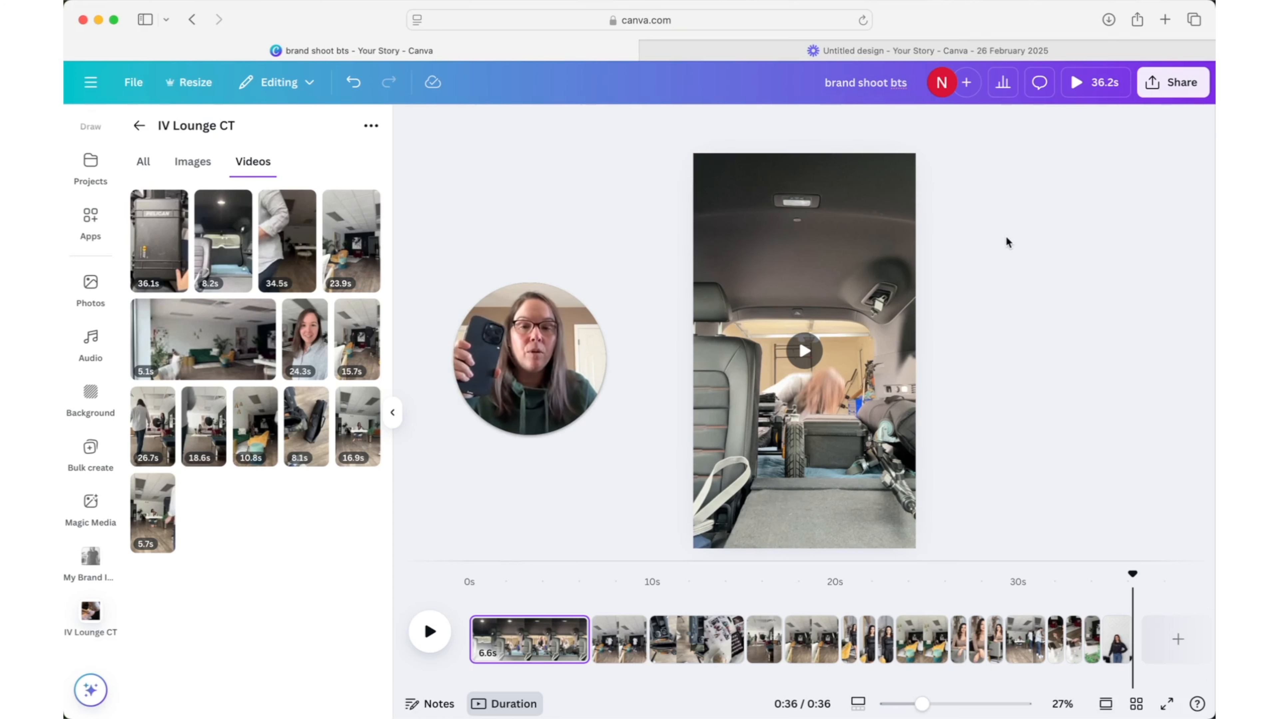